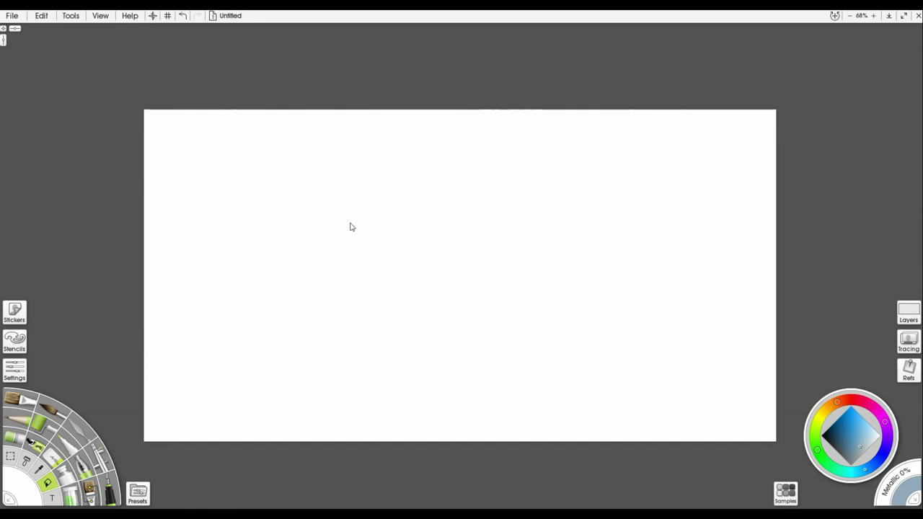
Fill the blank canvas with the muted sky blue colour
scroll(351, 226, "up", 1)
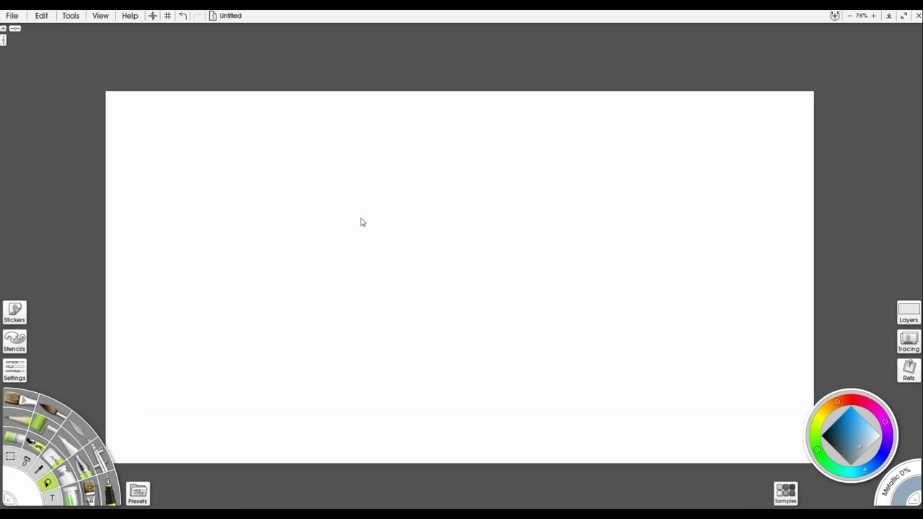
scroll(362, 222, "up", 1)
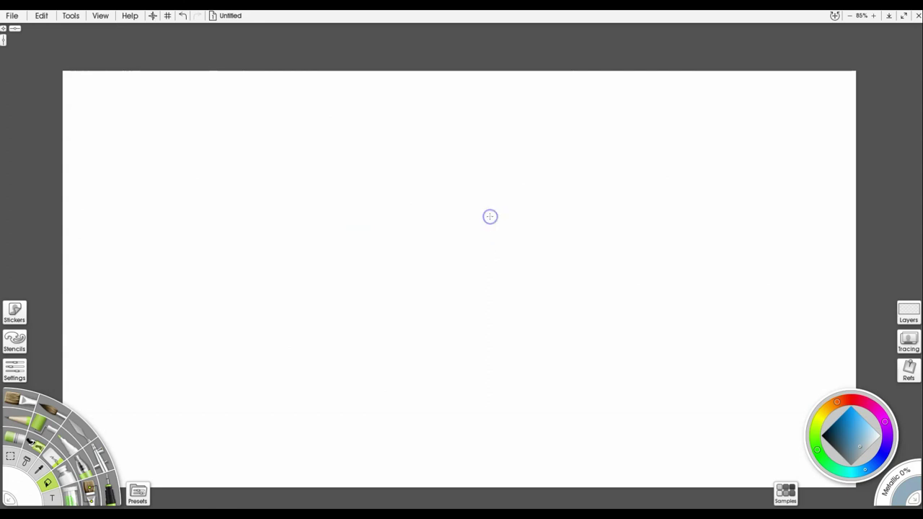
left_click(494, 246)
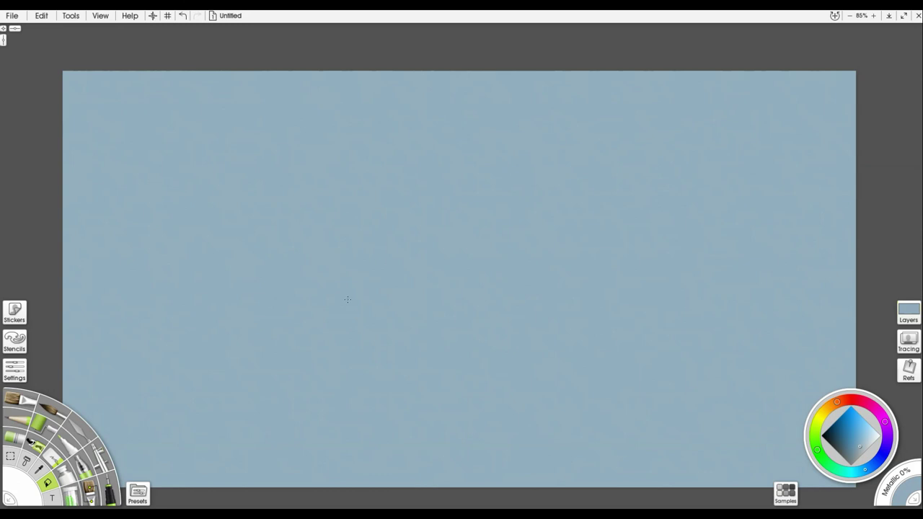
Show the list of layers and make Layer 2 the active layer
left_click(907, 314)
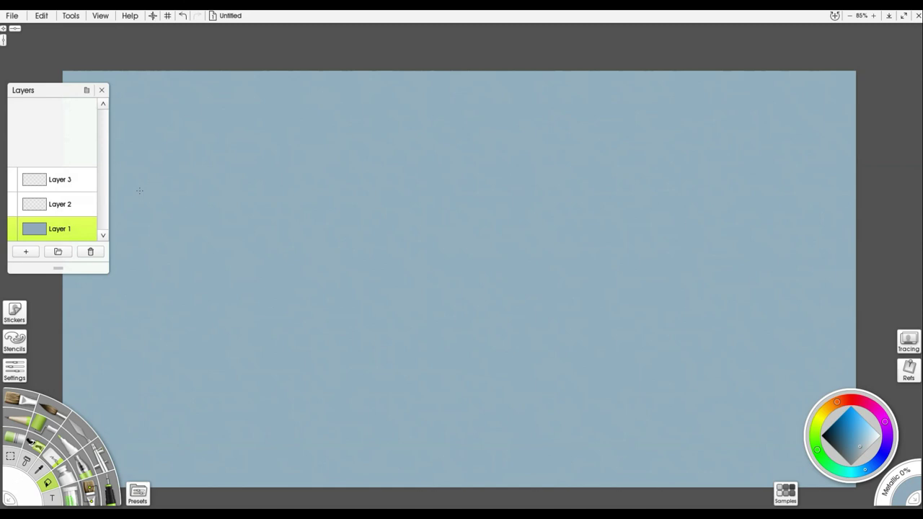
mouse_move(62, 204)
mouse_move(63, 179)
mouse_move(44, 225)
left_click(62, 207)
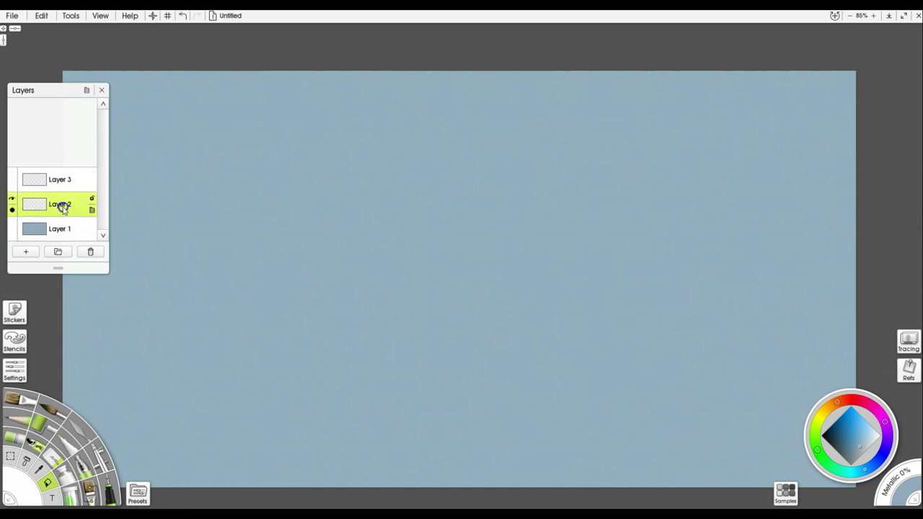
mouse_move(71, 226)
Lay down dark grey squiggles with the Paint Tube as rough bases for two clouds across the upper sky
left_click(72, 478)
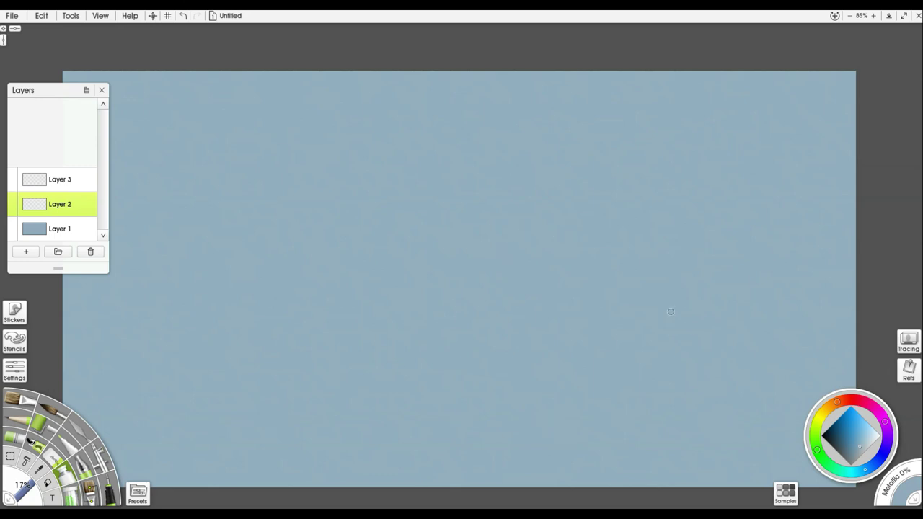
left_click(856, 457)
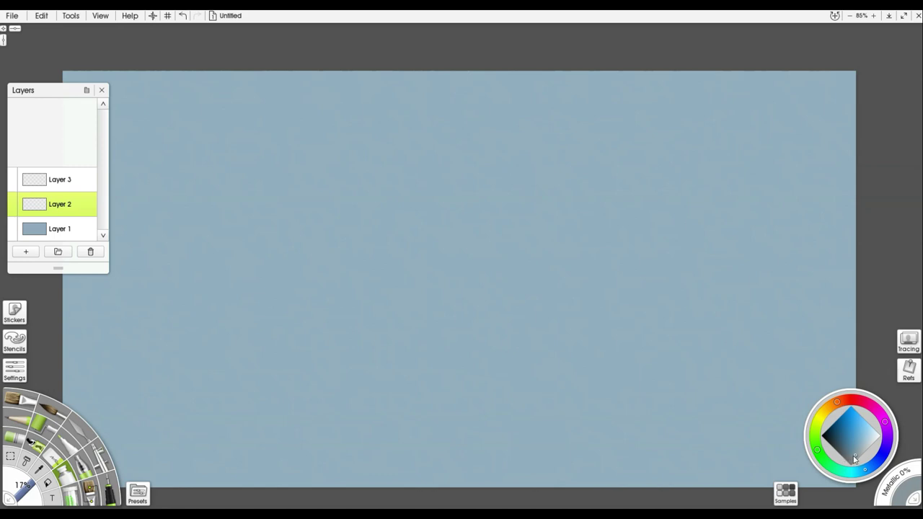
mouse_move(694, 157)
left_mouse_down()
mouse_move(670, 163)
mouse_move(676, 213)
mouse_move(703, 160)
mouse_move(654, 175)
mouse_move(679, 196)
mouse_move(647, 168)
mouse_move(612, 211)
mouse_move(587, 200)
left_mouse_up()
mouse_move(441, 193)
left_mouse_down()
mouse_move(434, 156)
mouse_move(395, 222)
mouse_move(306, 166)
mouse_move(315, 201)
mouse_move(371, 150)
mouse_move(261, 177)
left_mouse_up()
left_click_drag(685, 139, 643, 166)
mouse_move(739, 148)
left_mouse_down()
mouse_move(816, 139)
mouse_move(803, 147)
mouse_move(820, 186)
mouse_move(492, 214)
left_mouse_up()
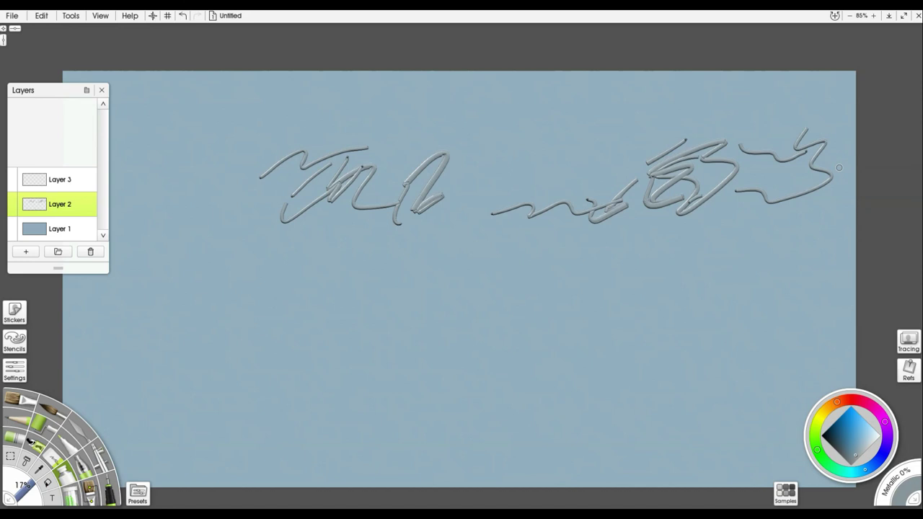
Add lighter grey dabs above the dark squiggles of both clouds and near-white strokes along their upper edges
left_click(864, 451)
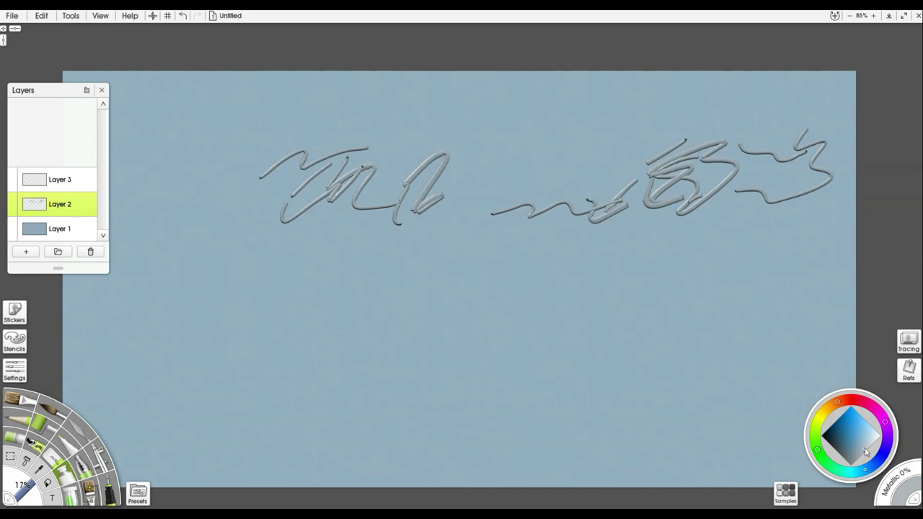
mouse_move(614, 186)
left_mouse_down()
mouse_move(572, 186)
mouse_move(542, 191)
left_mouse_up()
left_click_drag(657, 141, 638, 156)
left_click_drag(719, 126, 697, 131)
left_click_drag(753, 127, 734, 129)
left_click_drag(769, 166, 761, 170)
left_click_drag(788, 128, 770, 132)
left_click_drag(425, 140, 406, 156)
left_click_drag(347, 127, 390, 110)
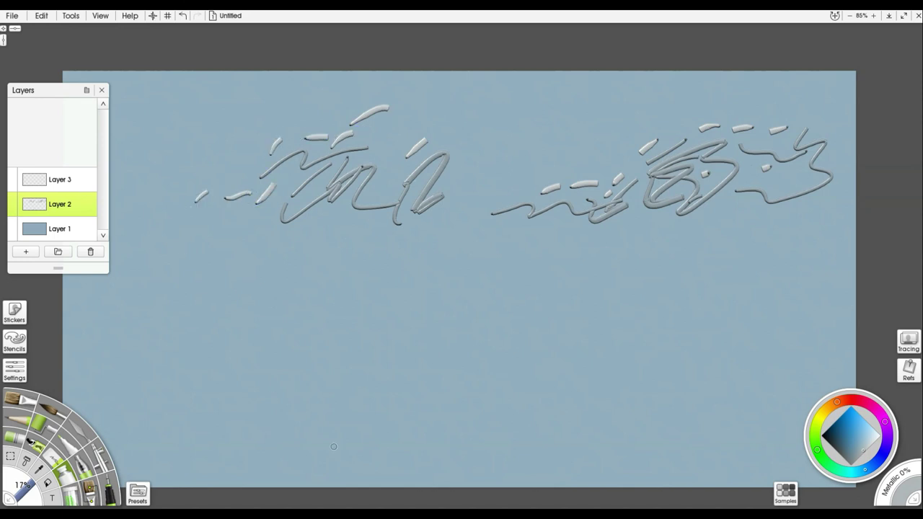
left_click(872, 443)
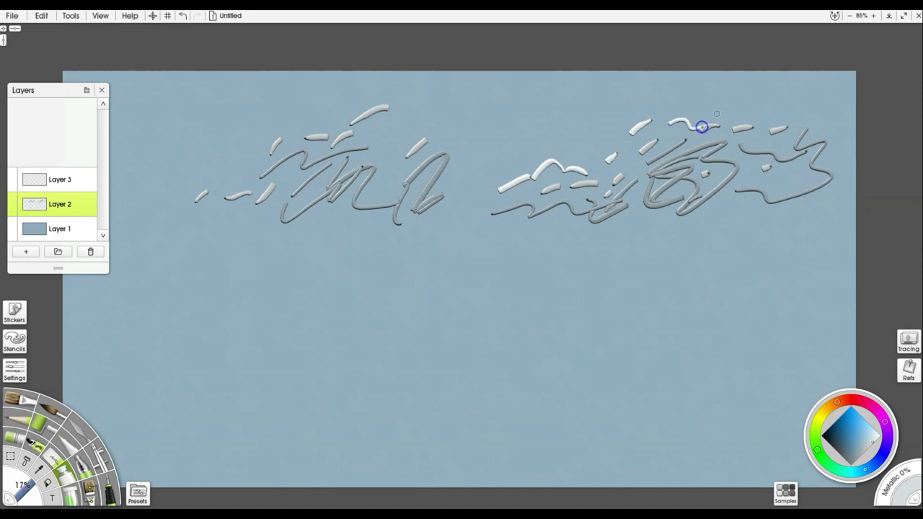
left_click_drag(433, 116, 411, 136)
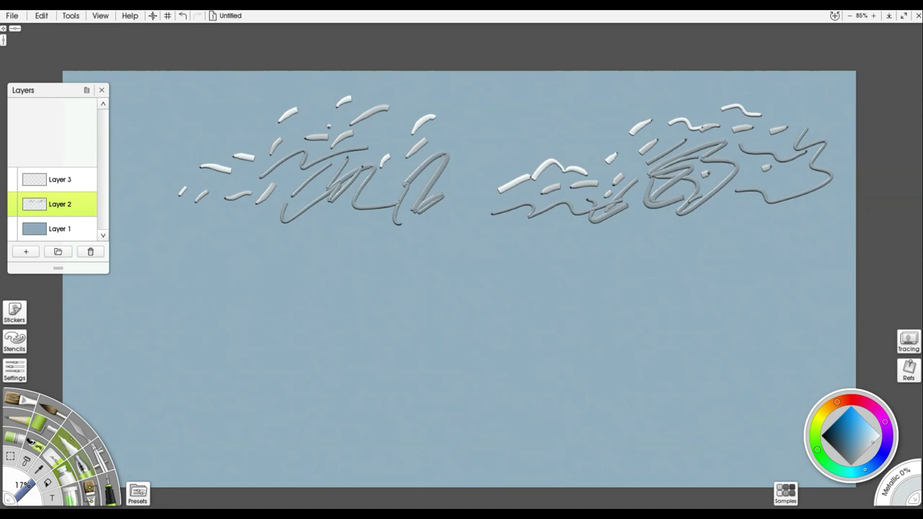
Smear the right cloud's dark paint into a continuous grey base using the Palette Knife with the Heavy Blurred Frosting preset
left_click(76, 431)
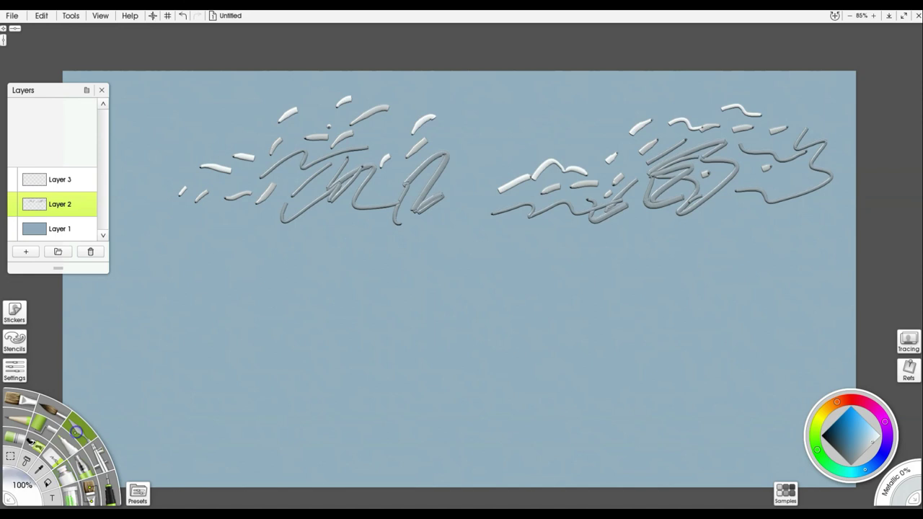
left_click(137, 494)
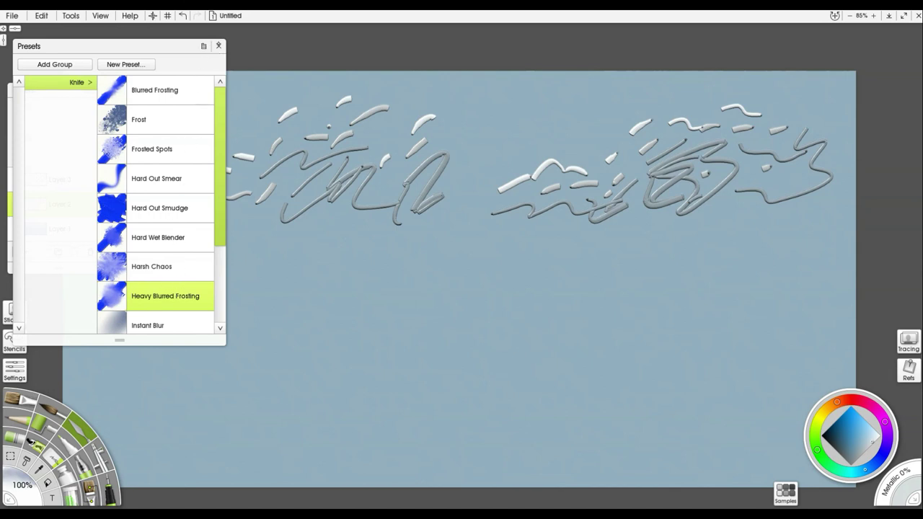
left_click(218, 44)
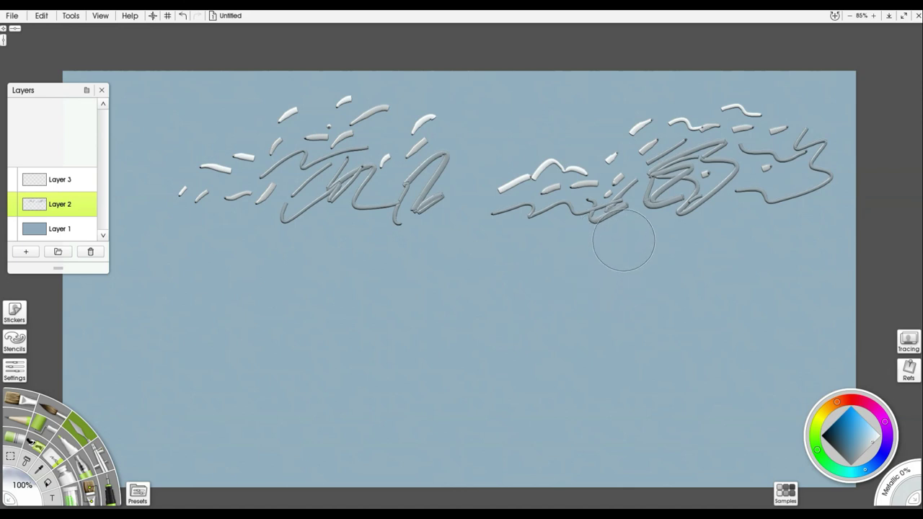
mouse_move(594, 234)
left_mouse_down()
mouse_move(669, 194)
mouse_move(648, 211)
mouse_move(656, 200)
mouse_move(733, 187)
mouse_move(741, 198)
mouse_move(689, 182)
mouse_move(696, 193)
mouse_move(643, 216)
mouse_move(639, 242)
mouse_move(626, 218)
mouse_move(619, 224)
mouse_move(596, 202)
mouse_move(664, 214)
mouse_move(684, 196)
mouse_move(658, 152)
mouse_move(662, 183)
mouse_move(719, 197)
mouse_move(718, 209)
mouse_move(547, 244)
mouse_move(492, 219)
mouse_move(468, 229)
mouse_move(373, 164)
mouse_move(399, 195)
mouse_move(432, 210)
mouse_move(561, 235)
mouse_move(517, 236)
mouse_move(551, 232)
mouse_move(550, 222)
mouse_move(530, 242)
mouse_move(715, 204)
left_mouse_up()
mouse_move(330, 209)
left_mouse_down()
mouse_move(399, 203)
mouse_move(421, 184)
left_mouse_up()
mouse_move(335, 204)
left_mouse_down()
mouse_move(515, 233)
mouse_move(778, 209)
mouse_move(788, 193)
mouse_move(754, 205)
mouse_move(786, 216)
mouse_move(793, 202)
mouse_move(772, 202)
mouse_move(824, 188)
mouse_move(745, 208)
mouse_move(713, 204)
mouse_move(685, 219)
mouse_move(656, 206)
mouse_move(605, 228)
mouse_move(560, 209)
mouse_move(536, 225)
mouse_move(519, 214)
mouse_move(497, 224)
mouse_move(656, 225)
mouse_move(744, 207)
mouse_move(772, 188)
mouse_move(800, 202)
mouse_move(814, 155)
mouse_move(734, 133)
mouse_move(714, 137)
mouse_move(703, 155)
mouse_move(692, 133)
mouse_move(643, 148)
mouse_move(639, 124)
mouse_move(670, 130)
mouse_move(658, 115)
mouse_move(635, 158)
mouse_move(552, 154)
mouse_move(557, 177)
mouse_move(588, 205)
left_mouse_up()
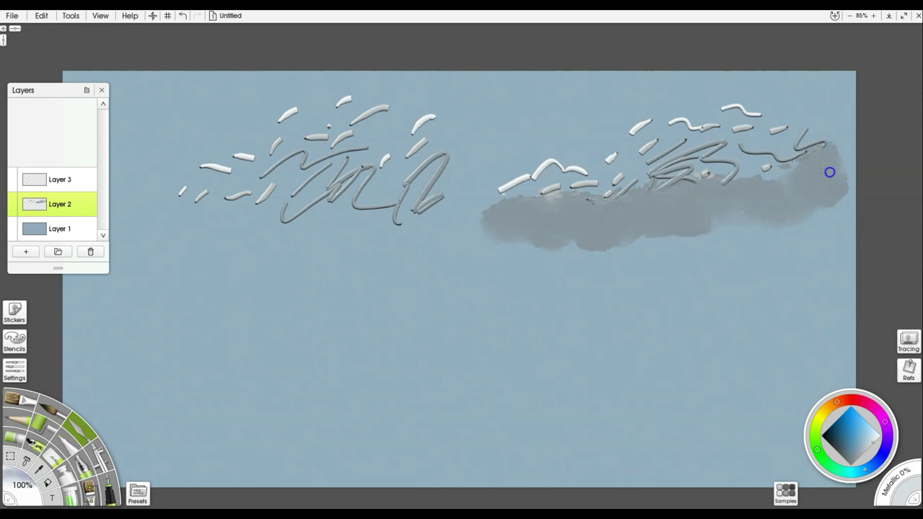
left_click_drag(813, 150, 801, 154)
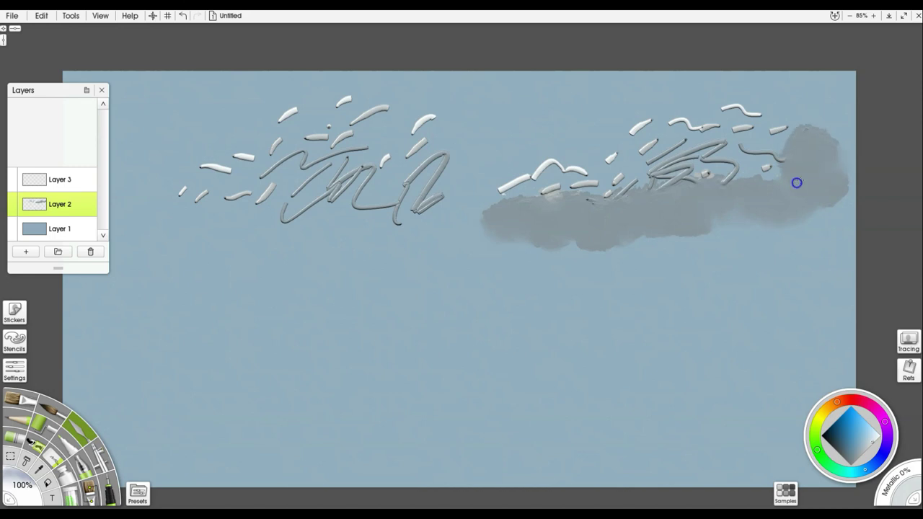
mouse_move(788, 195)
left_mouse_down()
mouse_move(800, 167)
mouse_move(766, 164)
mouse_move(764, 191)
mouse_move(739, 187)
mouse_move(748, 209)
mouse_move(728, 195)
left_mouse_up()
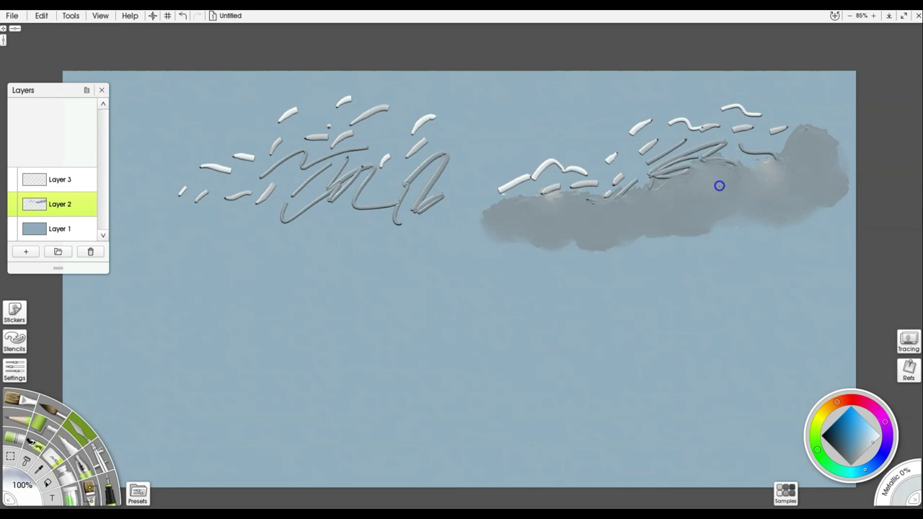
left_click_drag(713, 166, 711, 159)
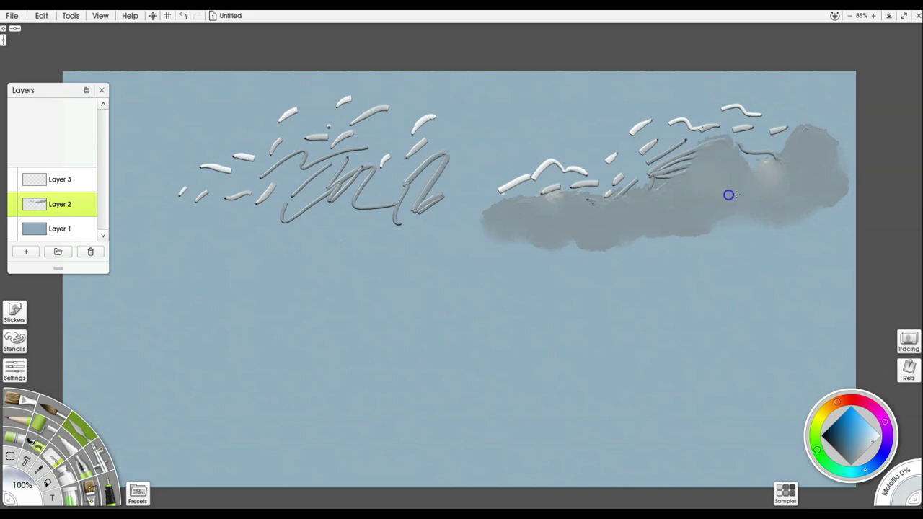
Blend the white and light grey strokes along the right cloud's top down into its grey base to form rounded puffs
mouse_move(729, 191)
left_mouse_down()
mouse_move(762, 185)
mouse_move(774, 169)
mouse_move(694, 152)
mouse_move(624, 193)
mouse_move(594, 197)
mouse_move(556, 173)
mouse_move(512, 201)
mouse_move(485, 205)
left_mouse_up()
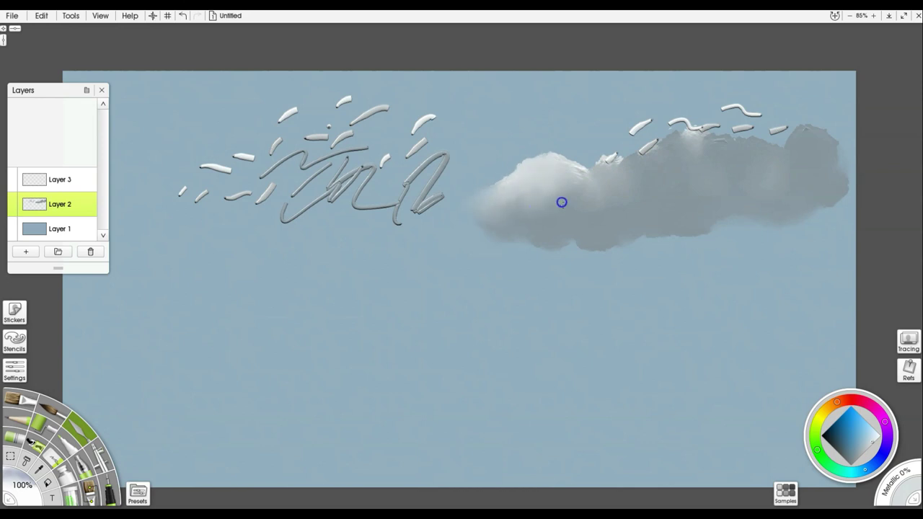
mouse_move(623, 180)
left_mouse_down()
mouse_move(612, 167)
mouse_move(620, 173)
mouse_move(649, 141)
left_mouse_up()
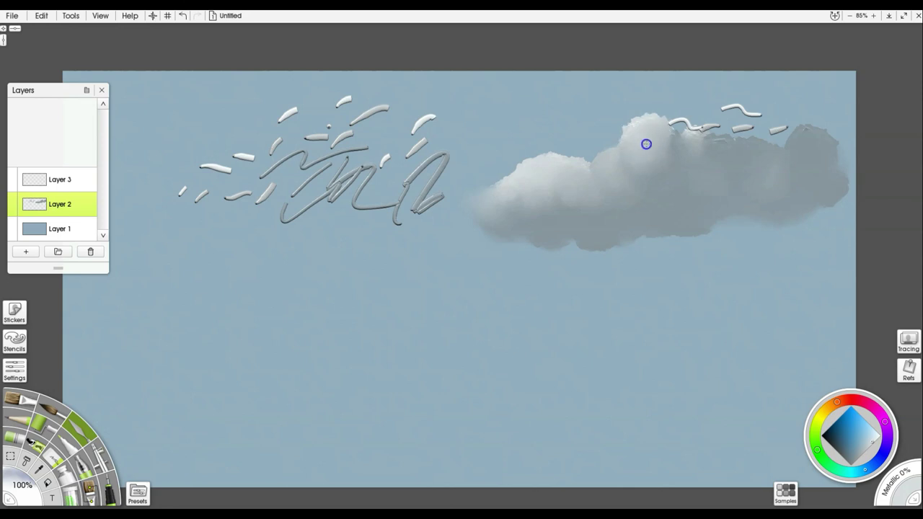
mouse_move(677, 138)
left_mouse_down()
mouse_move(714, 139)
mouse_move(727, 152)
mouse_move(739, 122)
left_mouse_up()
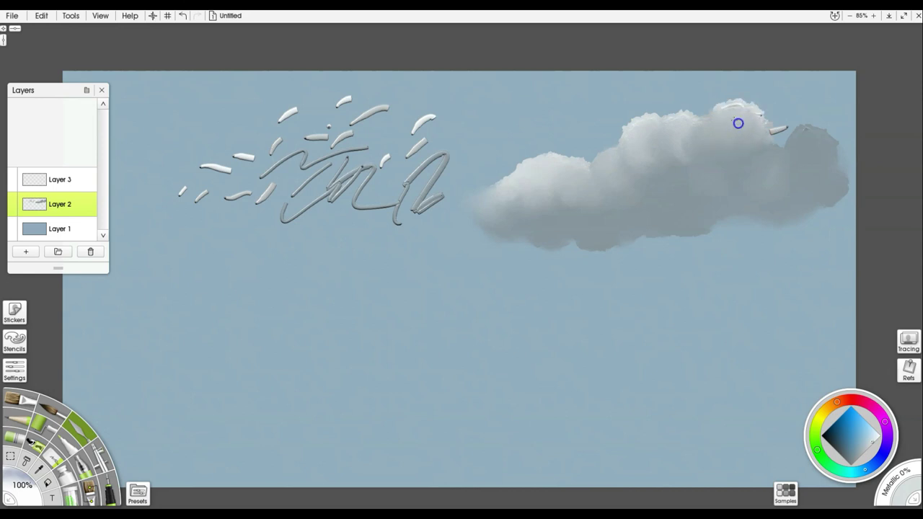
left_click_drag(772, 150, 787, 140)
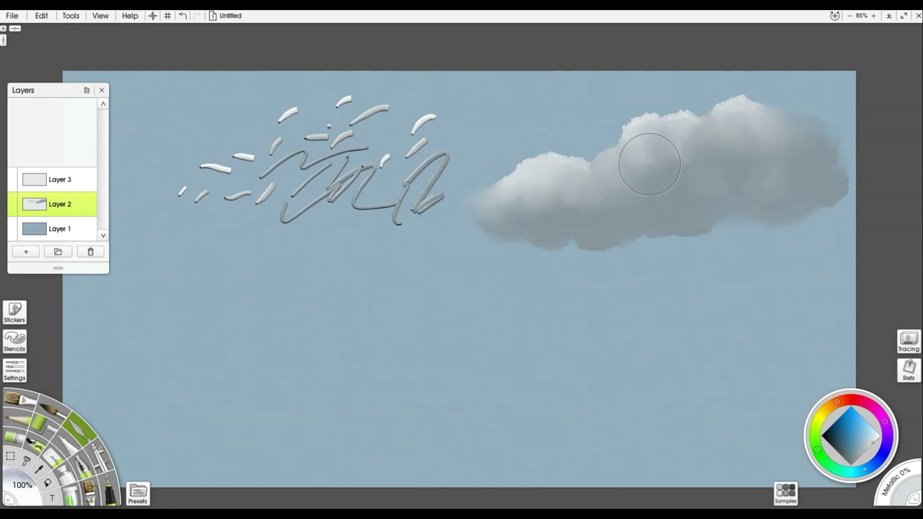
Blend the left cloud's dark, light grey and white strokes into a puffy cloud with bright tops and a grey base
mouse_move(386, 215)
left_mouse_down()
mouse_move(426, 207)
mouse_move(440, 175)
mouse_move(315, 220)
mouse_move(292, 200)
mouse_move(226, 212)
mouse_move(193, 198)
mouse_move(205, 207)
mouse_move(224, 188)
mouse_move(204, 196)
mouse_move(227, 177)
mouse_move(203, 176)
mouse_move(224, 198)
mouse_move(245, 199)
mouse_move(259, 178)
mouse_move(239, 170)
mouse_move(287, 186)
mouse_move(278, 167)
mouse_move(296, 161)
mouse_move(302, 134)
mouse_move(314, 133)
mouse_move(327, 151)
mouse_move(307, 123)
mouse_move(287, 137)
left_mouse_up()
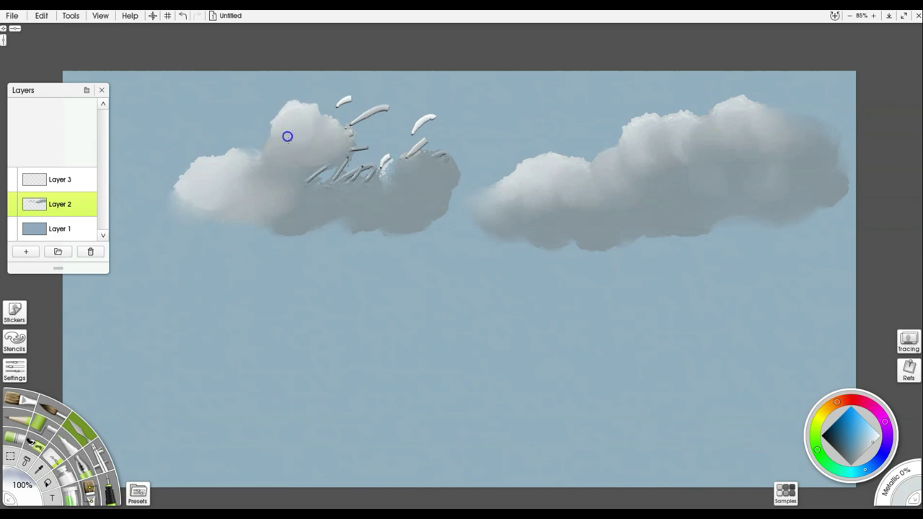
mouse_move(336, 198)
left_mouse_down()
mouse_move(335, 167)
mouse_move(390, 186)
mouse_move(431, 167)
mouse_move(428, 154)
mouse_move(440, 146)
mouse_move(435, 154)
mouse_move(416, 141)
mouse_move(428, 158)
mouse_move(405, 160)
mouse_move(433, 123)
mouse_move(412, 164)
mouse_move(368, 167)
mouse_move(380, 124)
mouse_move(356, 118)
left_mouse_up()
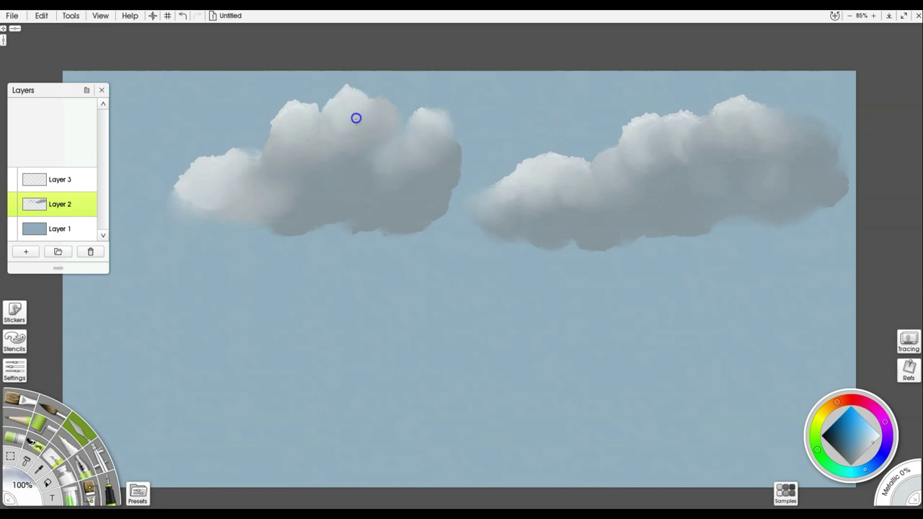
left_click_drag(395, 150, 410, 154)
Soften the left cloud's underside and right edge into the sky, and rework the puffs of the right cloud
mouse_move(391, 228)
left_mouse_down()
mouse_move(311, 237)
mouse_move(401, 239)
left_mouse_up()
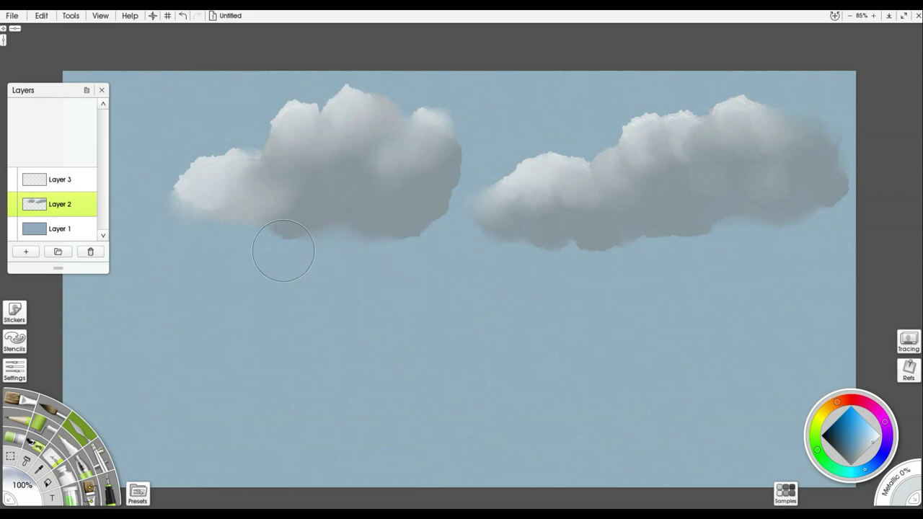
mouse_move(356, 246)
left_mouse_down()
mouse_move(259, 245)
mouse_move(240, 235)
left_mouse_up()
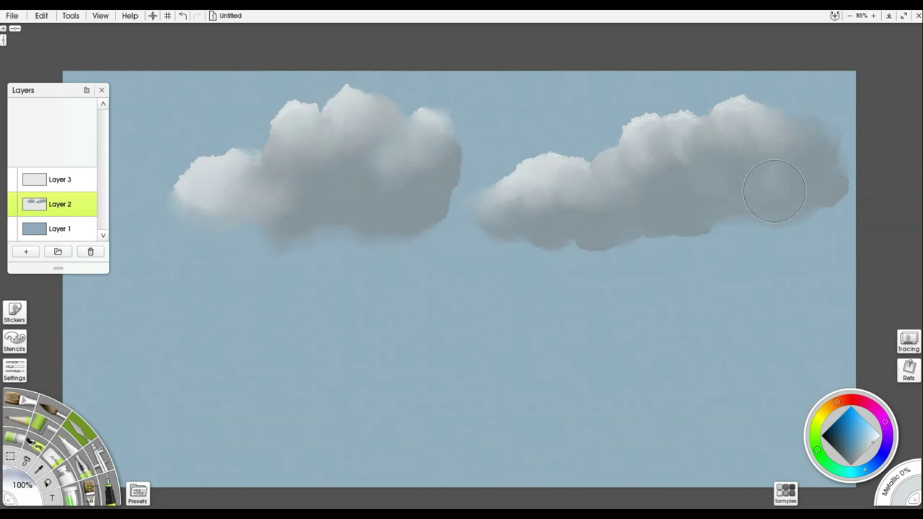
mouse_move(441, 200)
left_mouse_down()
mouse_move(462, 223)
mouse_move(464, 211)
mouse_move(448, 207)
mouse_move(444, 188)
mouse_move(481, 218)
mouse_move(454, 212)
mouse_move(469, 202)
mouse_move(470, 216)
mouse_move(490, 217)
mouse_move(435, 227)
mouse_move(467, 232)
mouse_move(475, 246)
mouse_move(447, 189)
mouse_move(457, 181)
mouse_move(419, 165)
left_mouse_up()
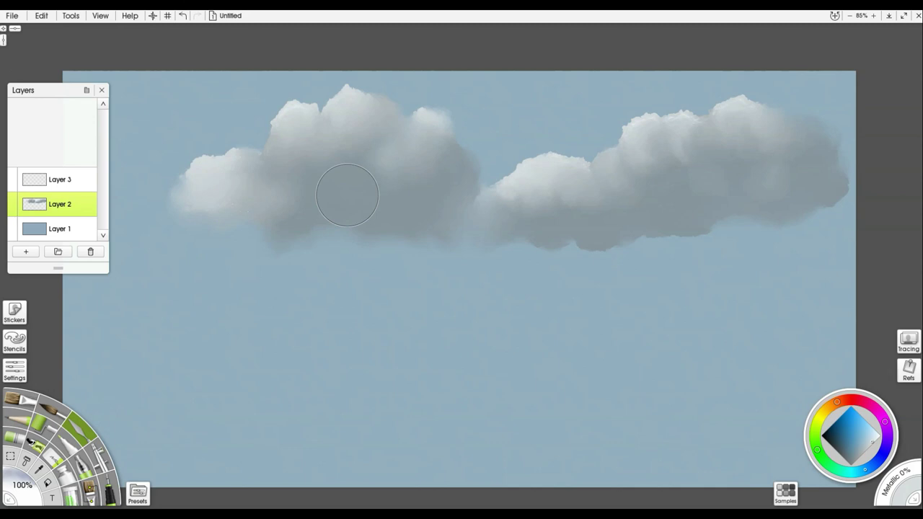
mouse_move(670, 206)
left_mouse_down()
mouse_move(643, 195)
mouse_move(637, 243)
mouse_move(663, 222)
mouse_move(658, 216)
mouse_move(597, 224)
mouse_move(544, 190)
left_mouse_up()
mouse_move(543, 191)
left_mouse_down()
mouse_move(721, 215)
mouse_move(677, 239)
mouse_move(691, 242)
mouse_move(678, 245)
mouse_move(719, 227)
mouse_move(674, 241)
mouse_move(529, 216)
mouse_move(502, 132)
mouse_move(519, 100)
mouse_move(650, 190)
mouse_move(567, 215)
mouse_move(525, 162)
mouse_move(530, 148)
mouse_move(575, 232)
mouse_move(625, 211)
mouse_move(577, 223)
mouse_move(508, 178)
mouse_move(518, 129)
mouse_move(512, 175)
mouse_move(595, 219)
mouse_move(598, 206)
mouse_move(599, 214)
mouse_move(560, 224)
mouse_move(536, 199)
mouse_move(565, 201)
mouse_move(540, 207)
mouse_move(586, 200)
mouse_move(594, 134)
mouse_move(619, 186)
mouse_move(629, 127)
mouse_move(653, 186)
mouse_move(684, 138)
mouse_move(695, 166)
mouse_move(678, 69)
mouse_move(718, 119)
mouse_move(712, 165)
mouse_move(729, 68)
mouse_move(752, 147)
mouse_move(776, 118)
left_mouse_up()
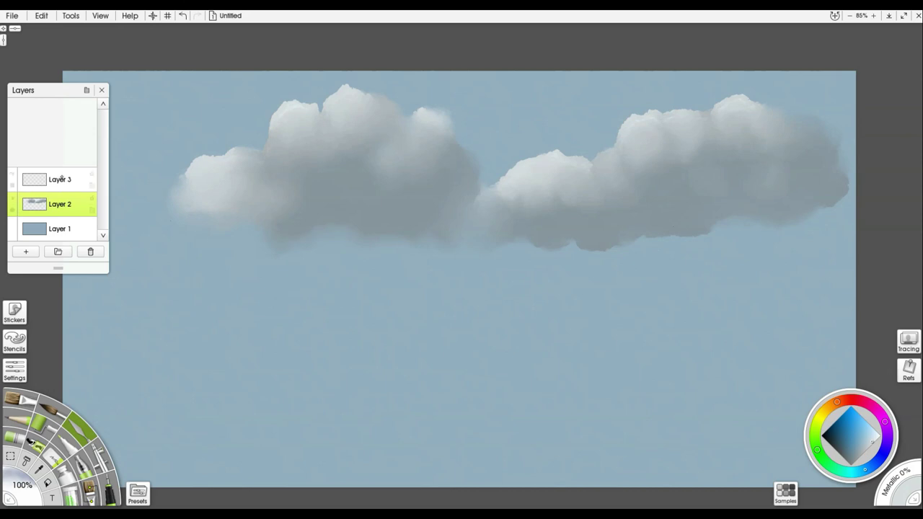
Make Layer 3 the active layer and pick a muted greyish purple as the paint colour
left_click(51, 175)
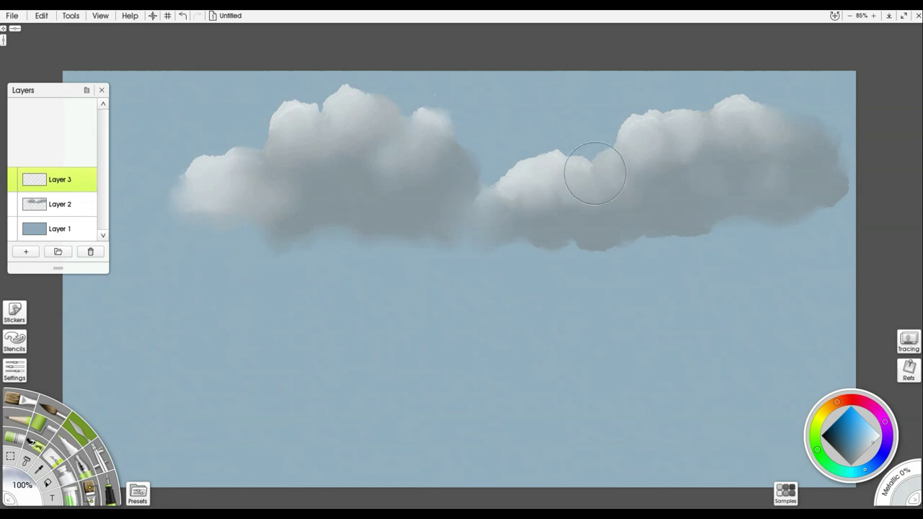
mouse_move(556, 197)
left_mouse_down()
mouse_move(518, 184)
mouse_move(559, 180)
mouse_move(584, 162)
mouse_move(722, 184)
left_mouse_up()
left_click_drag(836, 402, 836, 401)
left_click(884, 422)
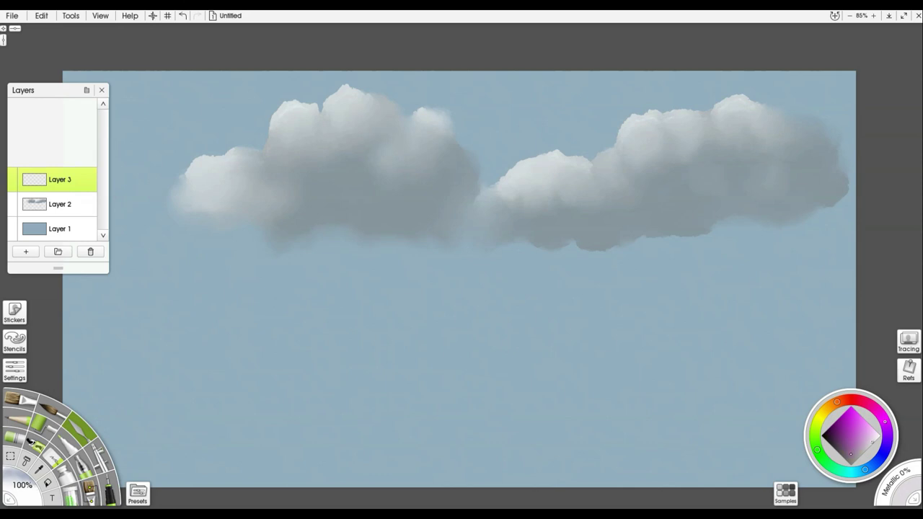
left_click(848, 455)
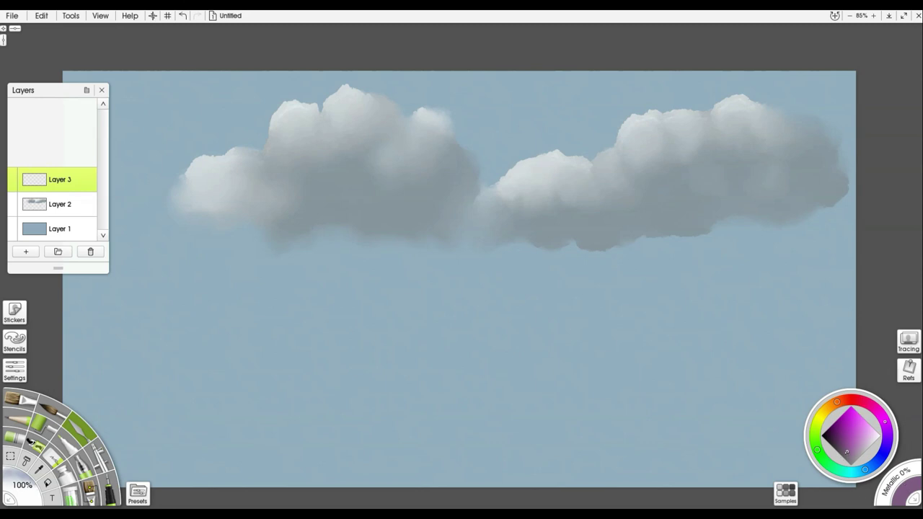
left_click(847, 454)
Dab short purple shadow strokes with the Paint Tube across the lower and shaded areas of both clouds
key("e")
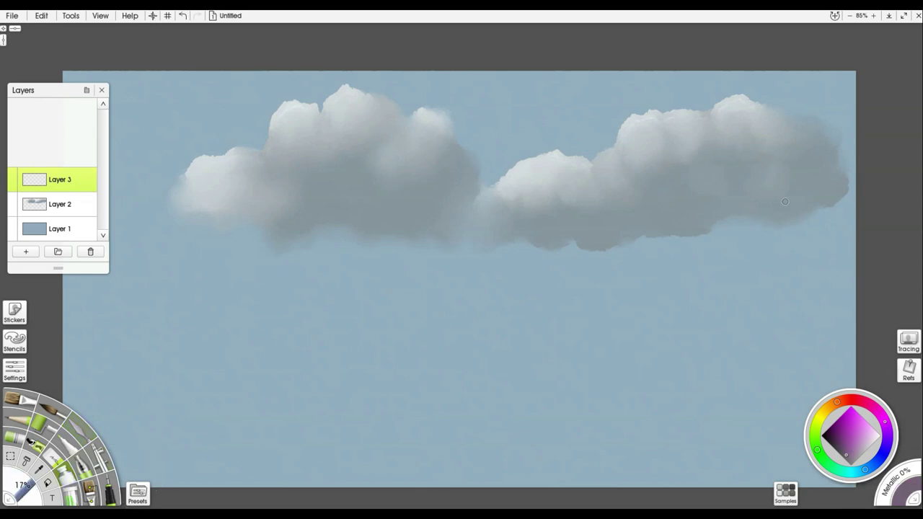
left_click_drag(803, 191, 793, 202)
left_click_drag(827, 177, 818, 196)
mouse_move(785, 170)
left_mouse_down()
mouse_move(737, 193)
mouse_move(756, 205)
mouse_move(723, 207)
mouse_move(707, 193)
mouse_move(640, 225)
mouse_move(603, 223)
left_mouse_up()
left_click_drag(595, 230, 533, 228)
mouse_move(447, 181)
left_mouse_down()
mouse_move(431, 204)
mouse_move(436, 189)
mouse_move(408, 204)
left_mouse_up()
mouse_move(364, 208)
left_mouse_down()
mouse_move(376, 208)
mouse_move(350, 212)
left_mouse_up()
left_click_drag(354, 161, 361, 154)
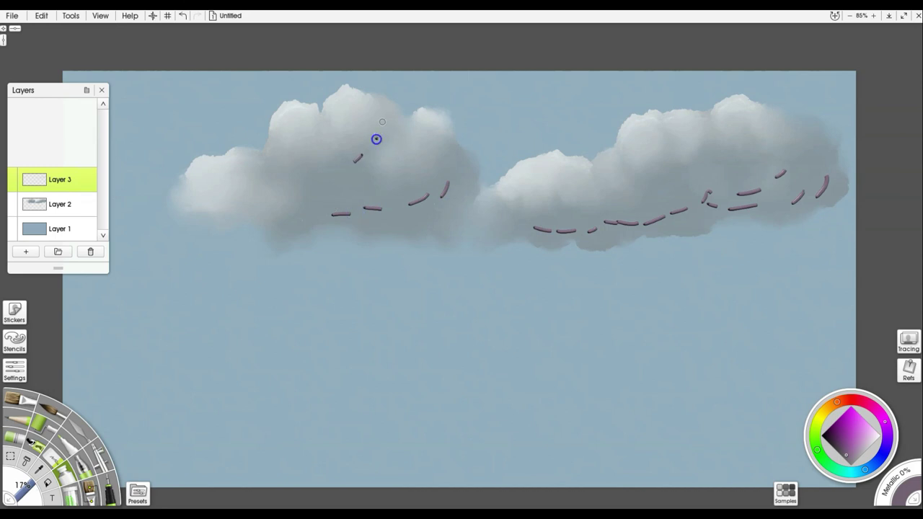
left_click(278, 217)
Blend the purple strokes into soft shading along the undersides of both clouds with the Palette Knife at 100% size
left_click(78, 431)
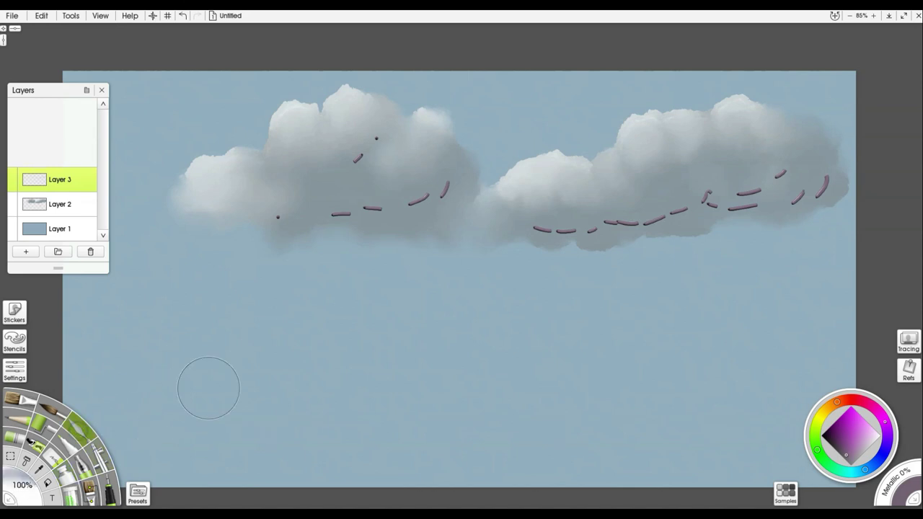
mouse_move(665, 215)
left_mouse_down()
mouse_move(740, 205)
mouse_move(776, 214)
mouse_move(778, 199)
mouse_move(744, 186)
mouse_move(770, 207)
mouse_move(792, 194)
mouse_move(810, 204)
mouse_move(835, 189)
mouse_move(813, 177)
mouse_move(616, 241)
mouse_move(592, 229)
mouse_move(530, 242)
mouse_move(591, 227)
mouse_move(534, 229)
mouse_move(618, 213)
mouse_move(670, 227)
mouse_move(717, 194)
mouse_move(750, 208)
mouse_move(819, 175)
mouse_move(835, 190)
mouse_move(790, 219)
mouse_move(726, 205)
left_mouse_up()
mouse_move(671, 218)
left_mouse_down()
mouse_move(630, 204)
mouse_move(545, 236)
left_mouse_up()
mouse_move(688, 217)
left_mouse_down()
mouse_move(773, 175)
mouse_move(781, 195)
mouse_move(836, 186)
mouse_move(788, 201)
mouse_move(740, 179)
mouse_move(648, 193)
mouse_move(601, 227)
mouse_move(564, 235)
mouse_move(571, 249)
mouse_move(650, 230)
left_mouse_up()
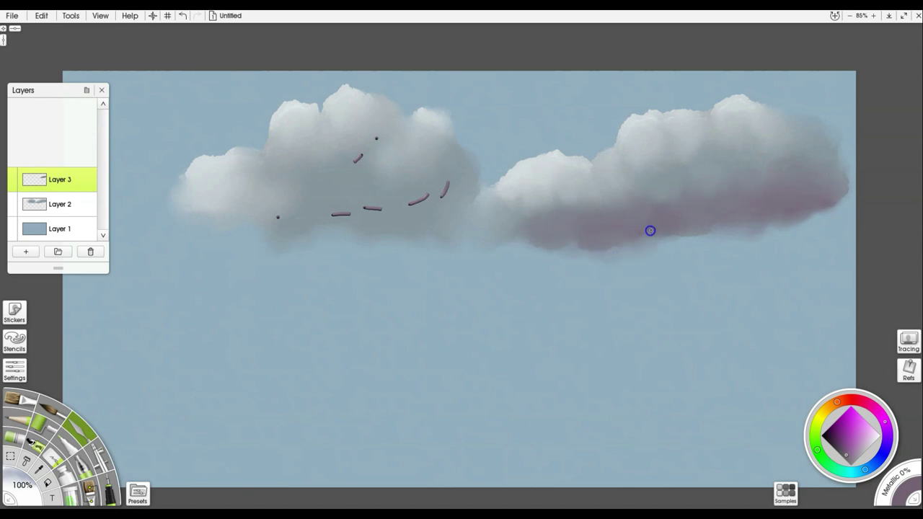
mouse_move(422, 203)
left_mouse_down()
mouse_move(453, 186)
mouse_move(408, 211)
mouse_move(391, 215)
mouse_move(423, 201)
mouse_move(340, 225)
mouse_move(346, 207)
mouse_move(379, 206)
mouse_move(367, 196)
mouse_move(315, 225)
mouse_move(285, 217)
mouse_move(374, 147)
left_mouse_up()
mouse_move(383, 213)
left_mouse_down()
mouse_move(309, 227)
mouse_move(354, 199)
mouse_move(396, 223)
mouse_move(403, 198)
left_mouse_up()
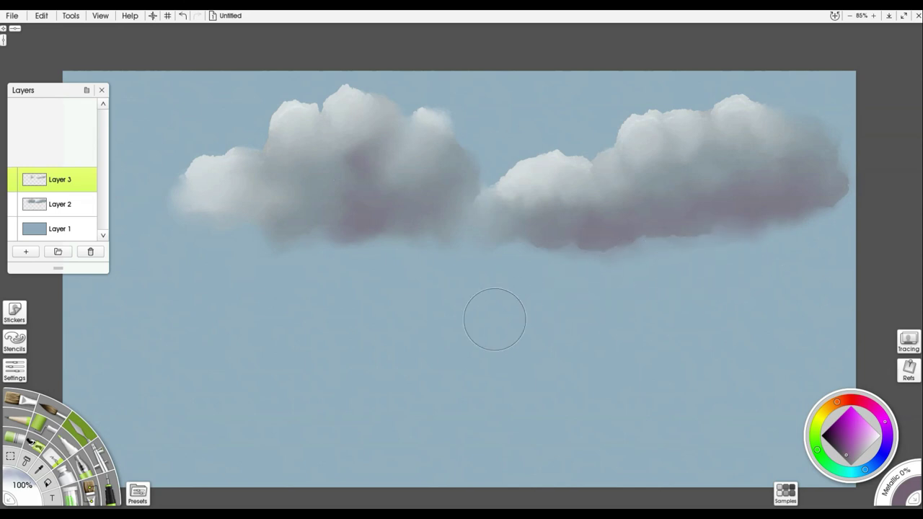
Erase the excess purple below and inside both clouds with the Soft Eraser, and blend the remaining shading with the Palette Knife
left_click_drag(22, 484, 55, 462)
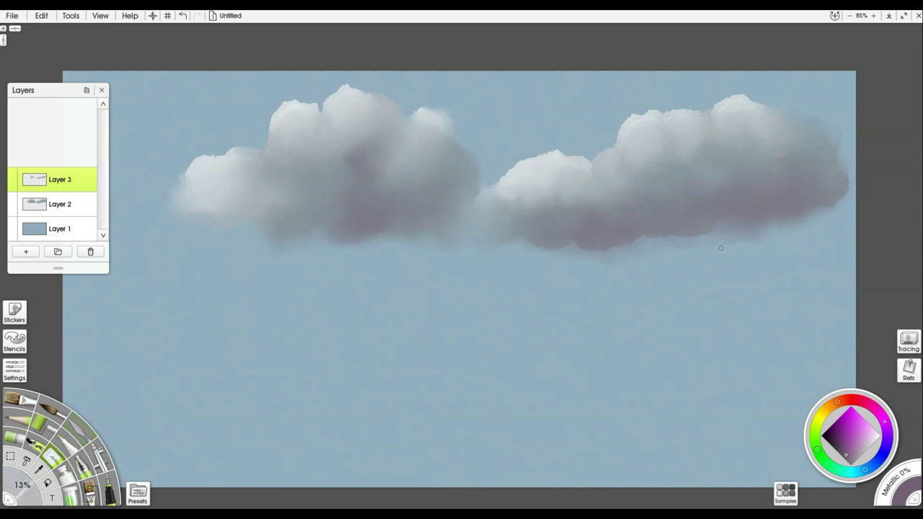
mouse_move(783, 235)
left_mouse_down()
mouse_move(714, 234)
mouse_move(708, 245)
mouse_move(681, 249)
mouse_move(725, 233)
mouse_move(713, 230)
mouse_move(731, 234)
mouse_move(585, 258)
mouse_move(668, 254)
mouse_move(604, 270)
mouse_move(593, 256)
mouse_move(566, 264)
left_mouse_up()
left_click(136, 493)
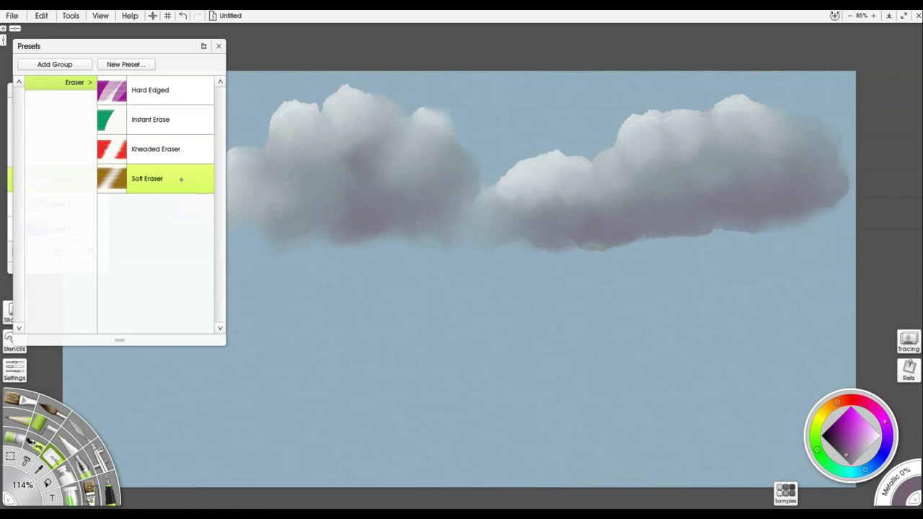
left_click(218, 45)
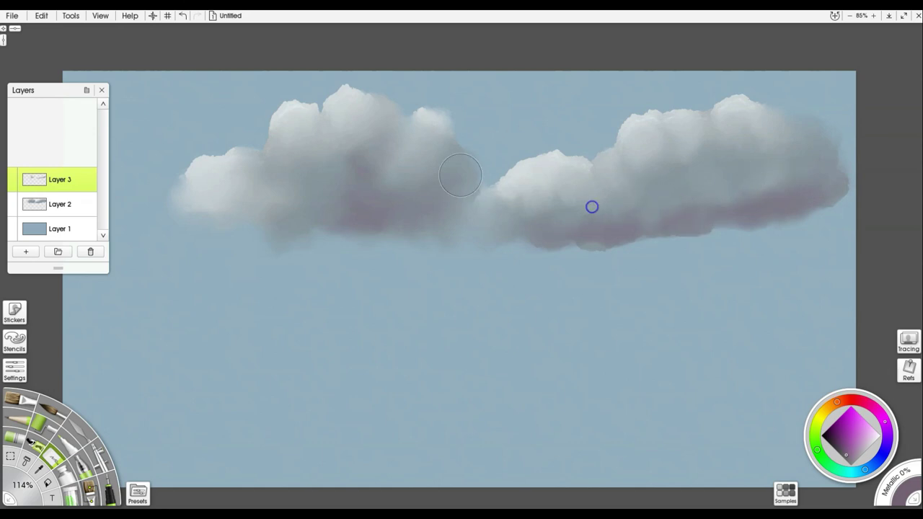
mouse_move(371, 142)
left_mouse_down()
mouse_move(376, 190)
mouse_move(420, 180)
mouse_move(421, 196)
mouse_move(339, 200)
mouse_move(368, 170)
mouse_move(352, 178)
mouse_move(373, 207)
mouse_move(412, 218)
left_mouse_up()
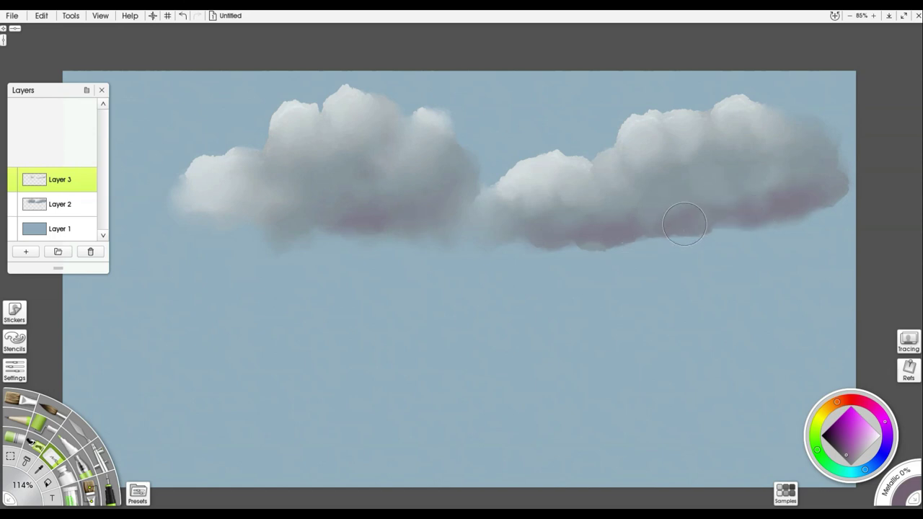
key("k")
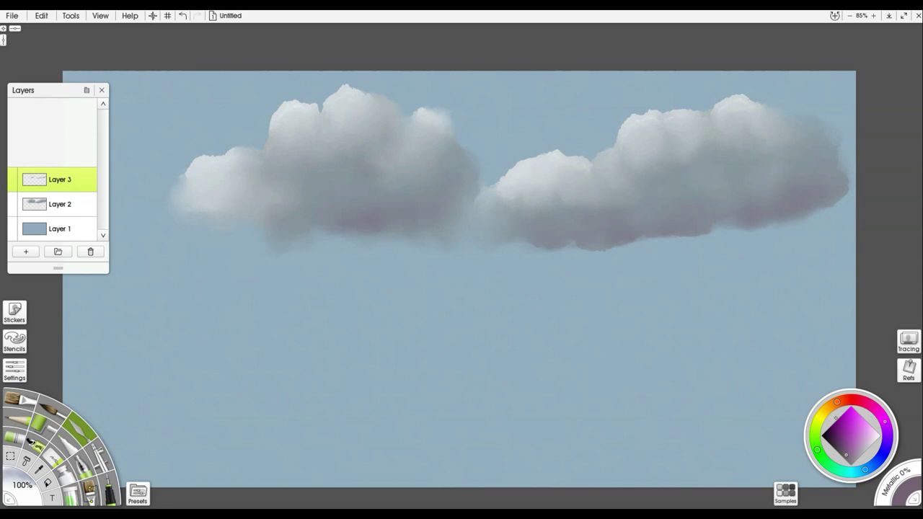
Pick a pale warm yellow as the paint colour and switch to the Oil Brush with the Everlasting Oil preset
left_click(824, 415)
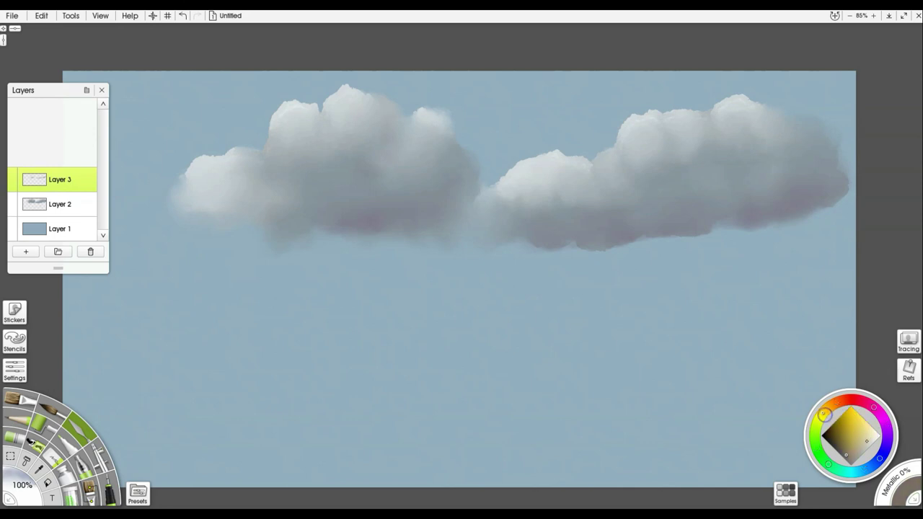
left_click_drag(824, 415, 826, 410)
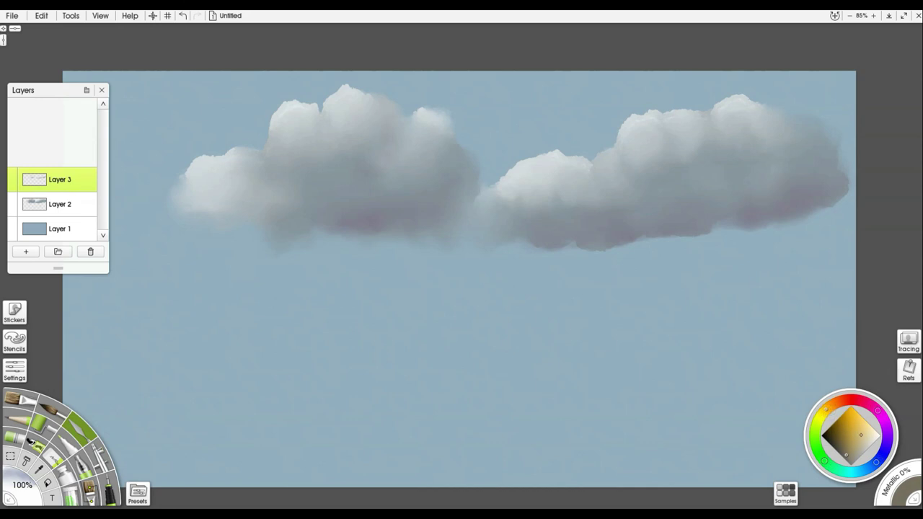
left_click(867, 431)
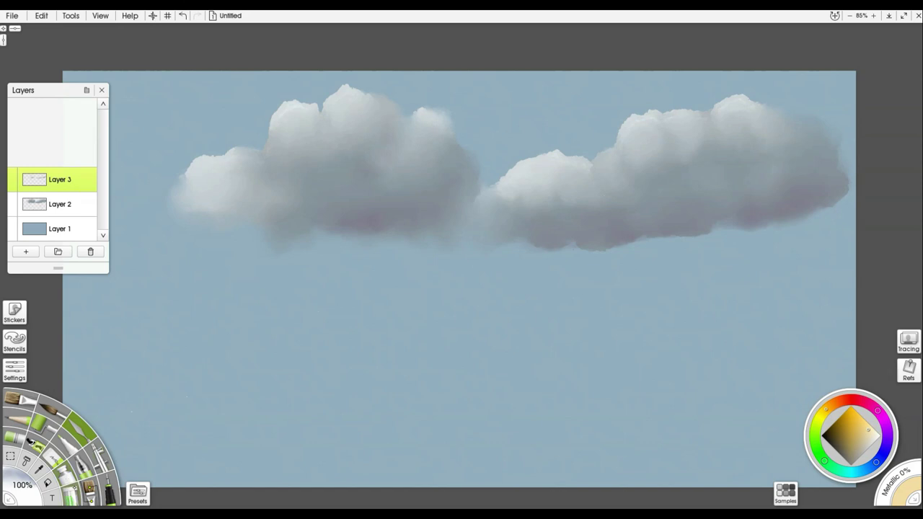
left_click(24, 401)
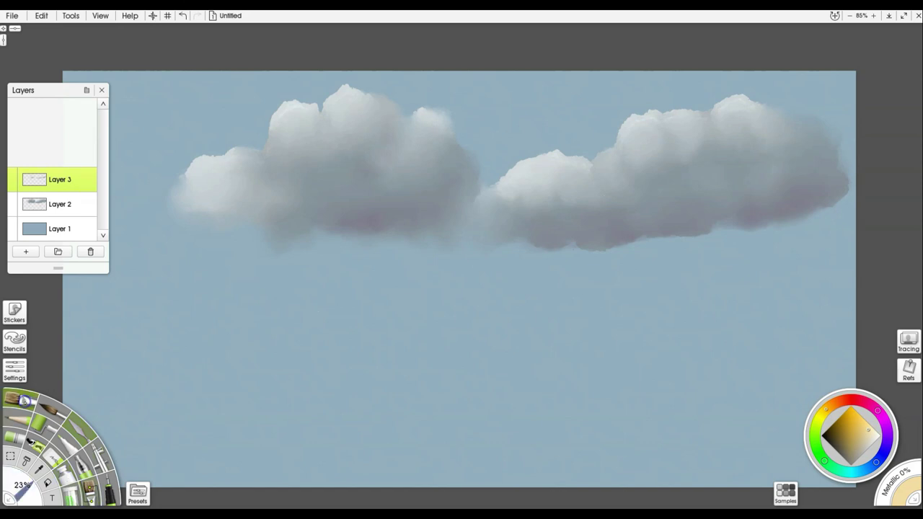
left_click(138, 494)
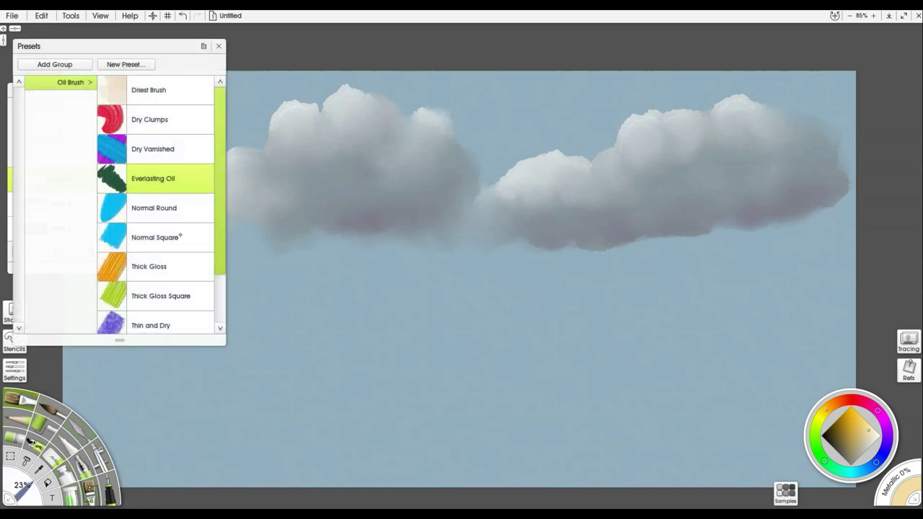
left_click(219, 46)
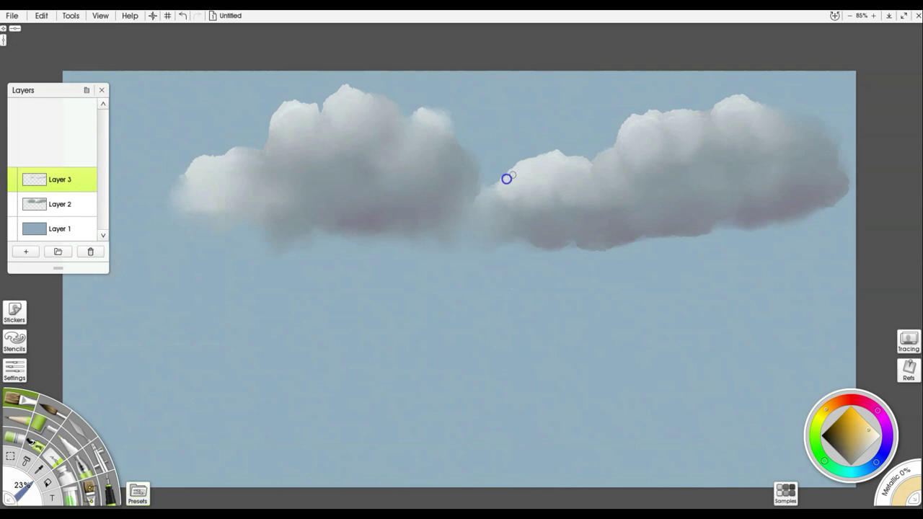
Paint thin pale yellow highlight strokes along the top edges and inner puffs of both clouds
mouse_move(514, 176)
left_mouse_down()
mouse_move(567, 164)
mouse_move(517, 178)
left_mouse_up()
mouse_move(605, 156)
left_mouse_down()
mouse_move(636, 117)
mouse_move(694, 121)
mouse_move(721, 99)
mouse_move(741, 97)
left_mouse_up()
mouse_move(347, 88)
left_mouse_down()
mouse_move(329, 103)
mouse_move(287, 104)
left_mouse_up()
mouse_move(340, 303)
left_mouse_down()
mouse_move(298, 309)
mouse_move(190, 354)
left_mouse_up()
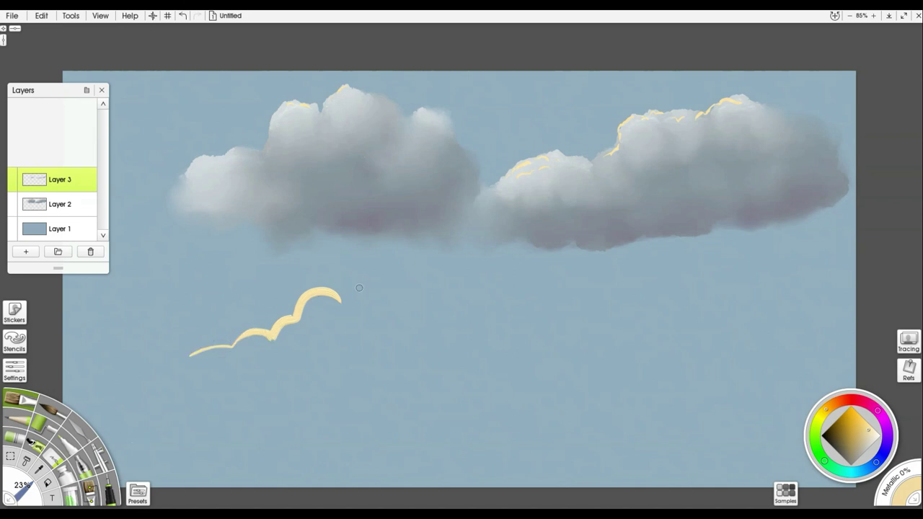
key("ctrl+z")
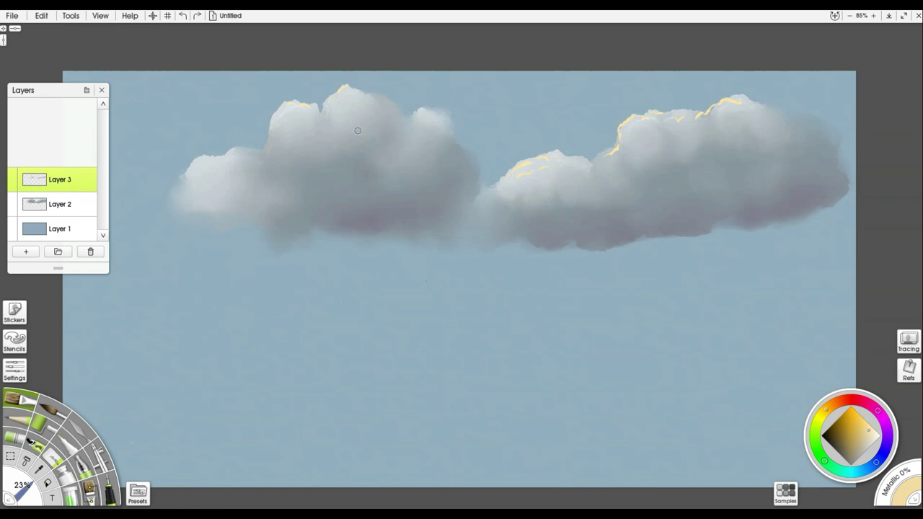
left_click_drag(367, 110, 312, 144)
mouse_move(251, 151)
left_mouse_down()
mouse_move(232, 149)
mouse_move(187, 170)
left_mouse_up()
left_click_drag(714, 136, 638, 173)
Blend the yellow marks on the right cloud's inner puffs downward with the Palette Knife at 18% size
key("k")
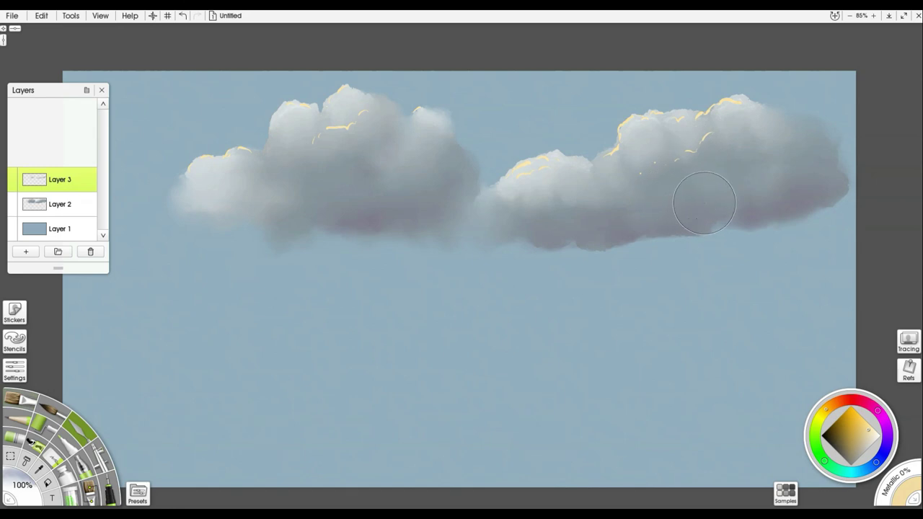
key("shift")
mouse_move(721, 219)
left_mouse_down()
mouse_move(735, 209)
mouse_move(655, 223)
left_mouse_up()
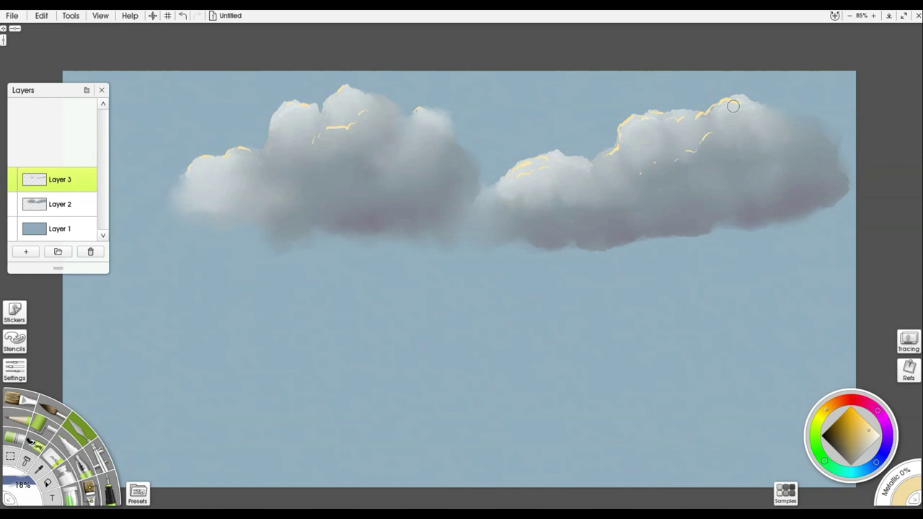
scroll(732, 106, "up", 5)
left_click_drag(735, 108, 635, 239)
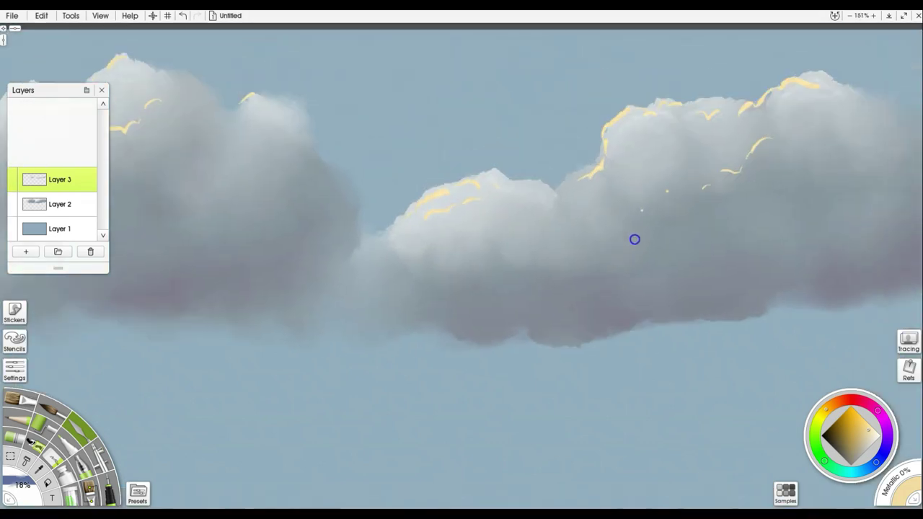
scroll(635, 239, "up", 3)
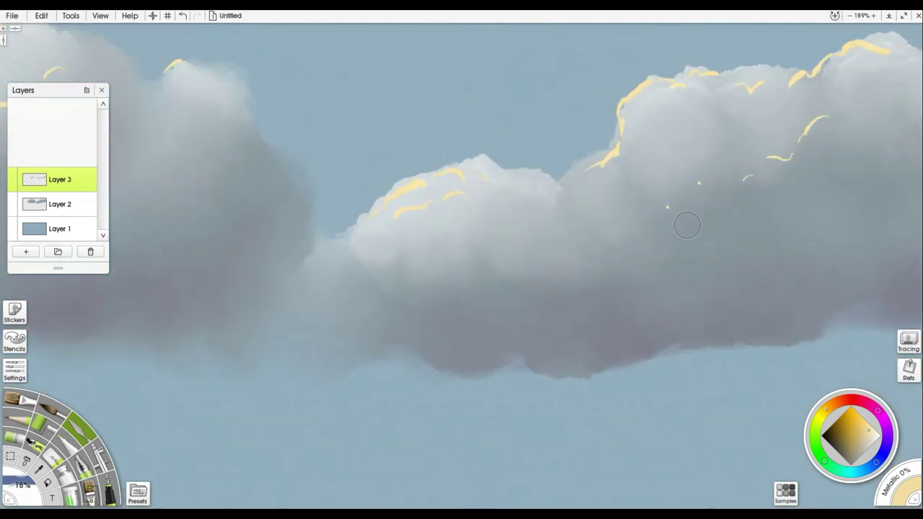
scroll(687, 226, "up", 1)
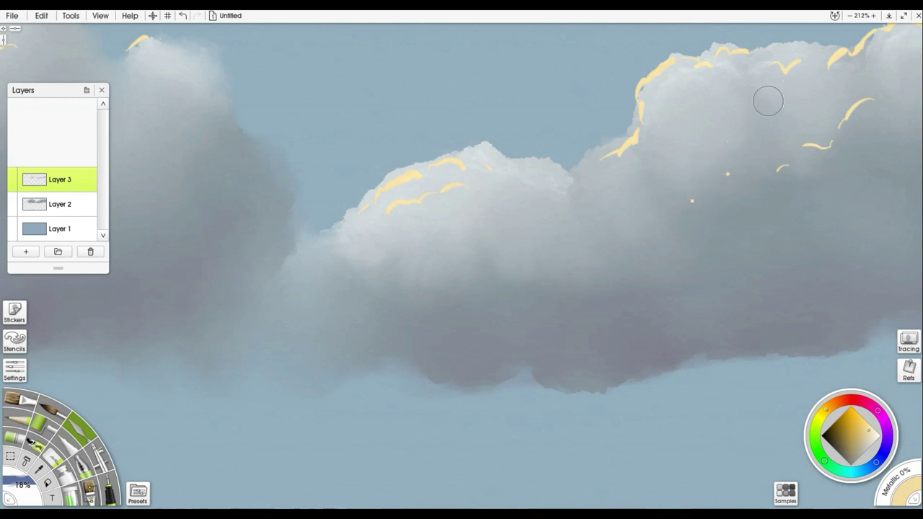
left_click_drag(723, 120, 551, 214)
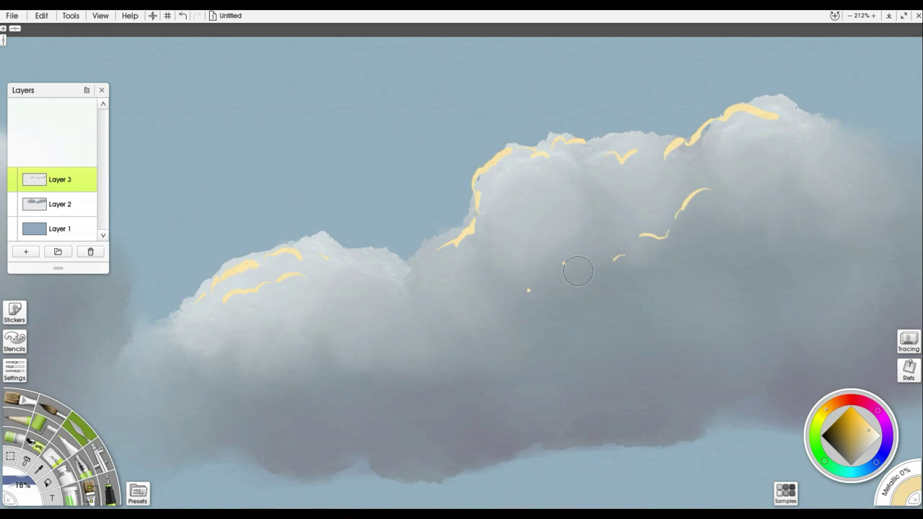
mouse_move(541, 296)
left_mouse_down()
mouse_move(516, 297)
mouse_move(528, 302)
mouse_move(578, 265)
mouse_move(515, 303)
mouse_move(562, 283)
mouse_move(573, 251)
mouse_move(563, 285)
mouse_move(531, 300)
left_mouse_up()
left_click_drag(615, 261, 626, 257)
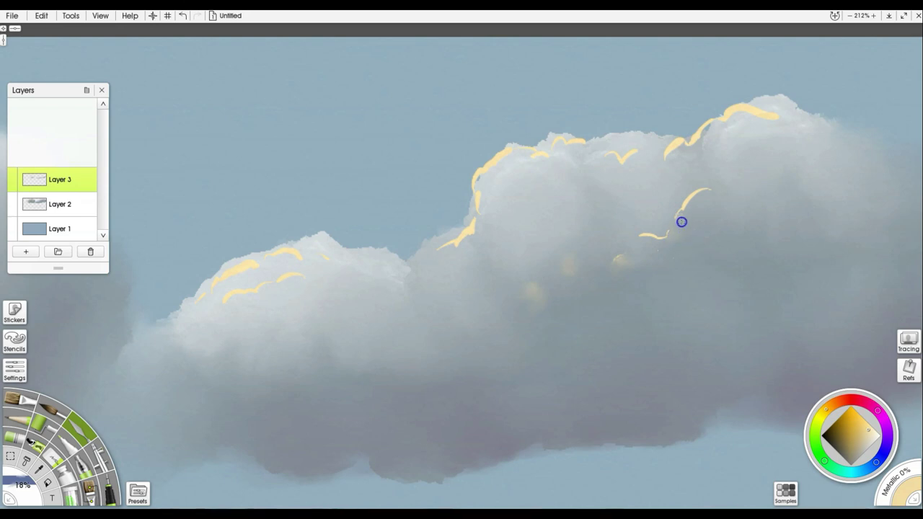
left_click_drag(691, 207, 720, 196)
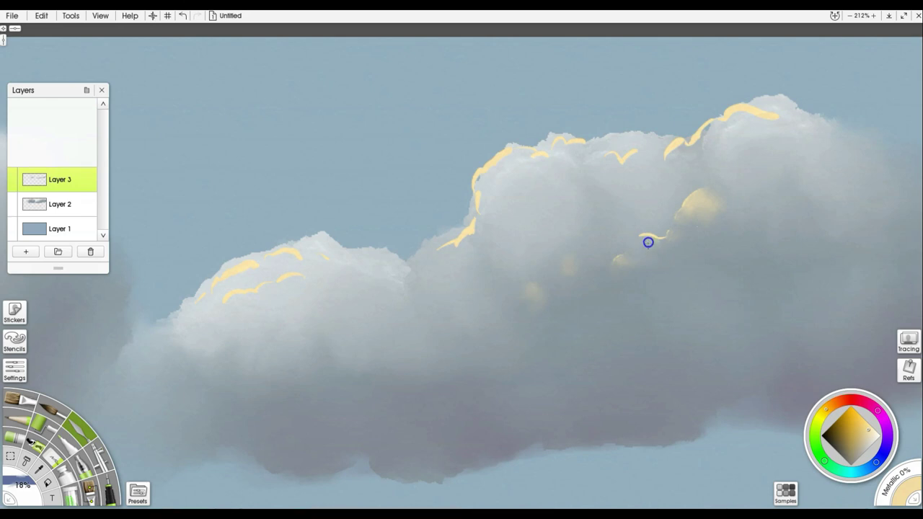
mouse_move(652, 246)
left_mouse_down()
mouse_move(647, 238)
mouse_move(656, 247)
left_mouse_up()
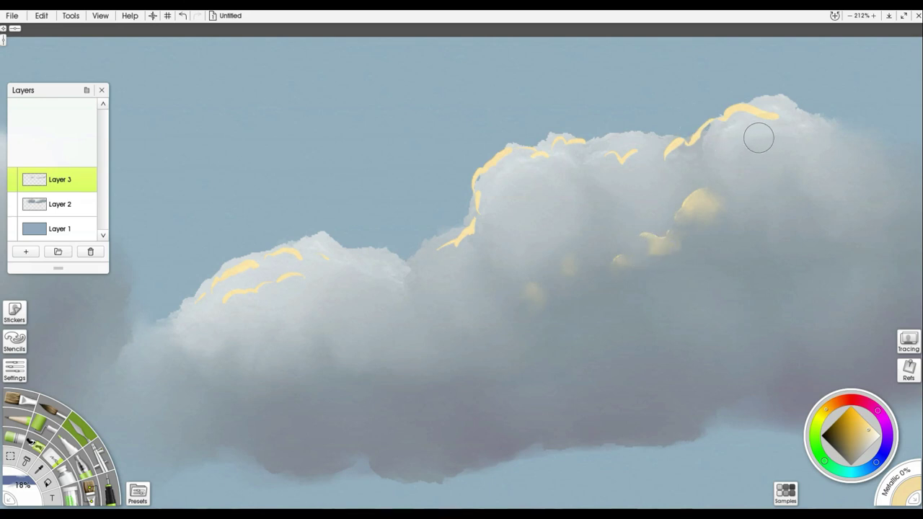
Blend the yellow strokes along the right cloud's top edge down into its puffs
mouse_move(772, 123)
left_mouse_down()
mouse_move(725, 126)
mouse_move(744, 114)
mouse_move(777, 121)
left_mouse_up()
left_click_drag(706, 136, 668, 159)
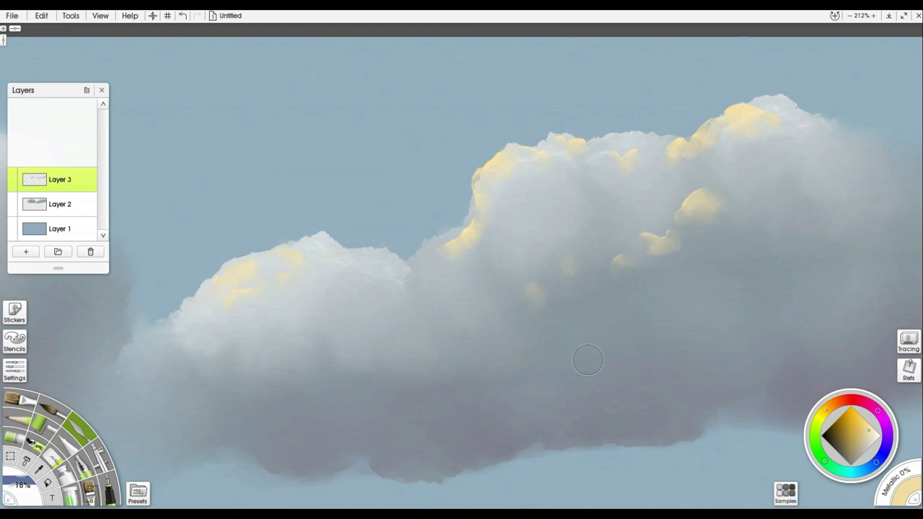
mouse_move(454, 248)
left_mouse_down()
mouse_move(437, 253)
mouse_move(482, 244)
left_mouse_up()
Enlarge the Palette Knife to 60% and soften the yellow highlights across the right cloud
left_click(849, 16)
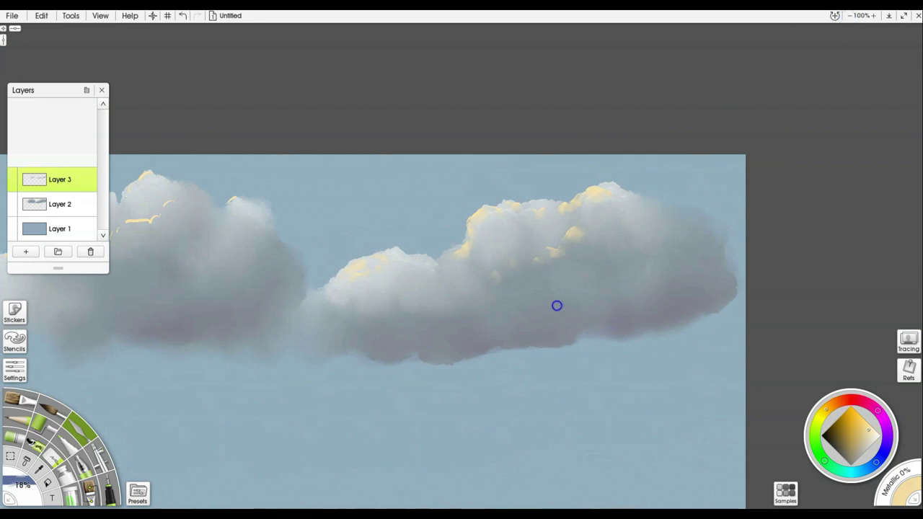
left_click_drag(557, 306, 695, 274)
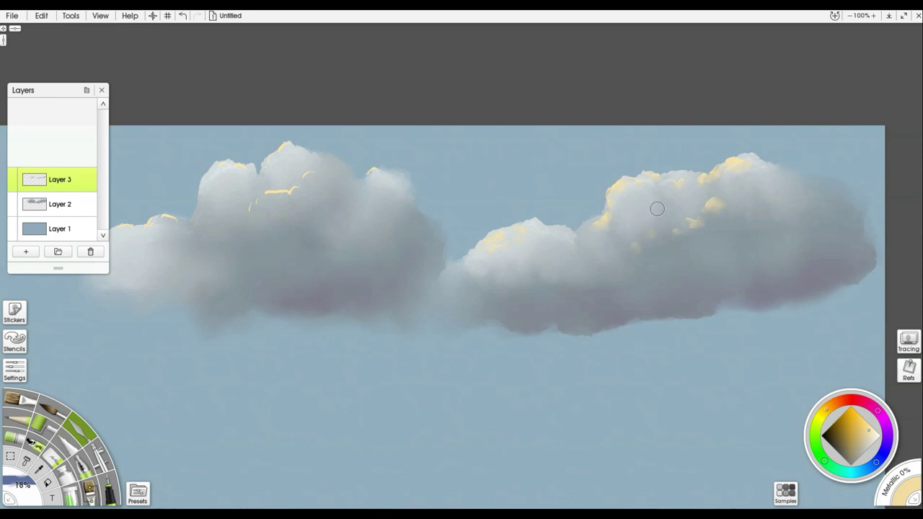
key("bracketright")
key("bracketright")
key("bracketright")
key("bracketright")
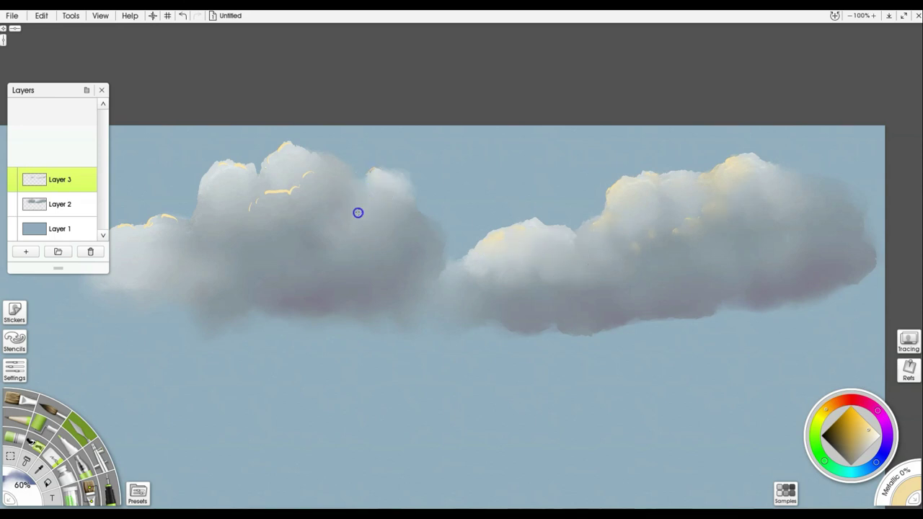
Reduce the Palette Knife to about 20% and blend the left cloud's yellow strokes into its puffs
mouse_move(315, 195)
left_mouse_down()
mouse_move(354, 243)
mouse_move(300, 244)
left_mouse_up()
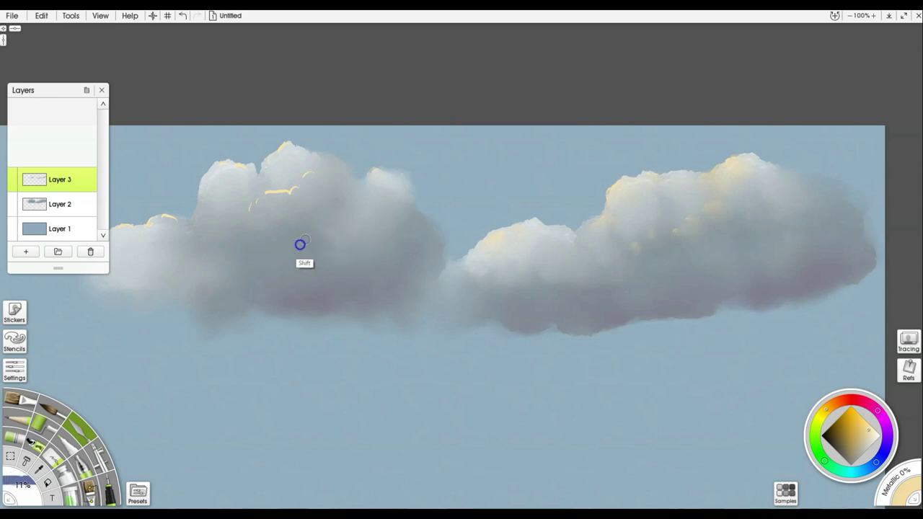
mouse_move(308, 186)
left_mouse_down()
mouse_move(272, 195)
mouse_move(261, 201)
mouse_move(292, 199)
mouse_move(247, 215)
mouse_move(252, 176)
mouse_move(211, 173)
left_mouse_up()
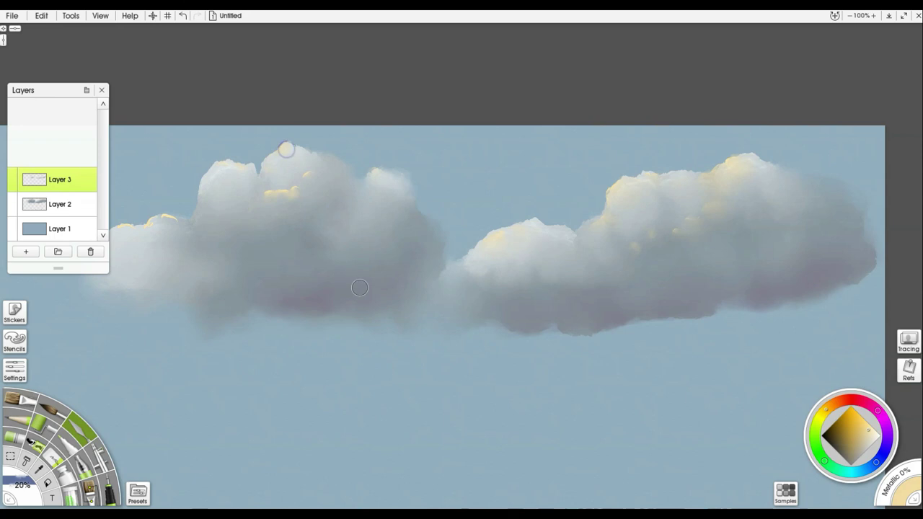
scroll(460, 284, "up", 2)
left_click_drag(460, 284, 605, 299)
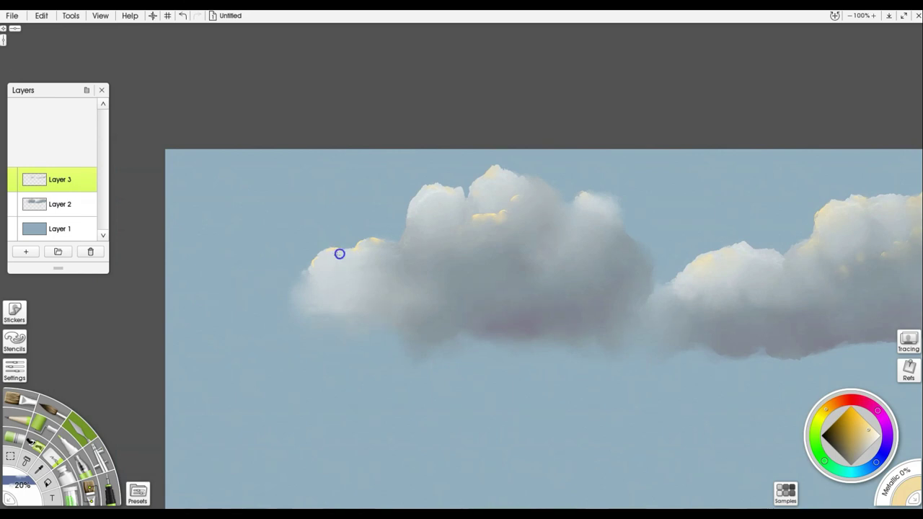
left_click_drag(319, 266, 324, 210)
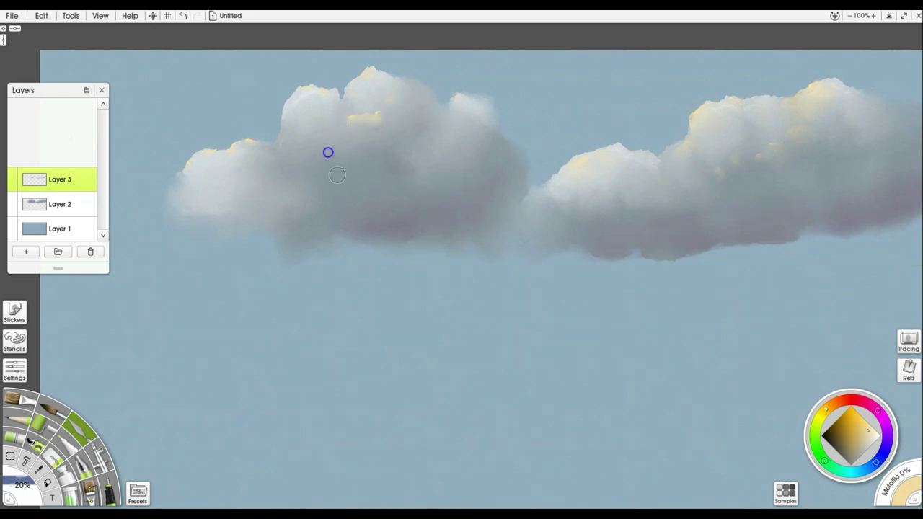
left_click_drag(371, 119, 346, 127)
Enlarge the Palette Knife to 54% and soften the left cloud's yellow highlights, then continue on the right cloud
key("bracketright")
key("bracketright")
key("bracketright")
key("bracketright")
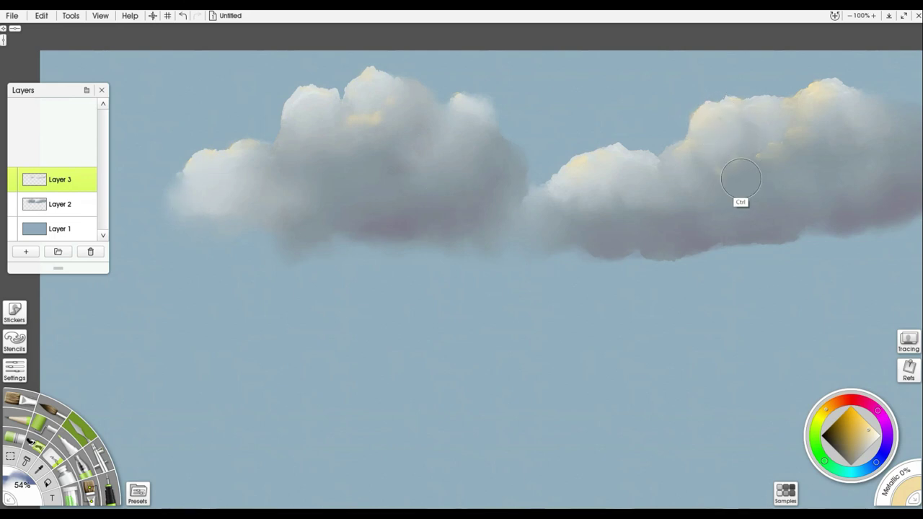
left_click(715, 128)
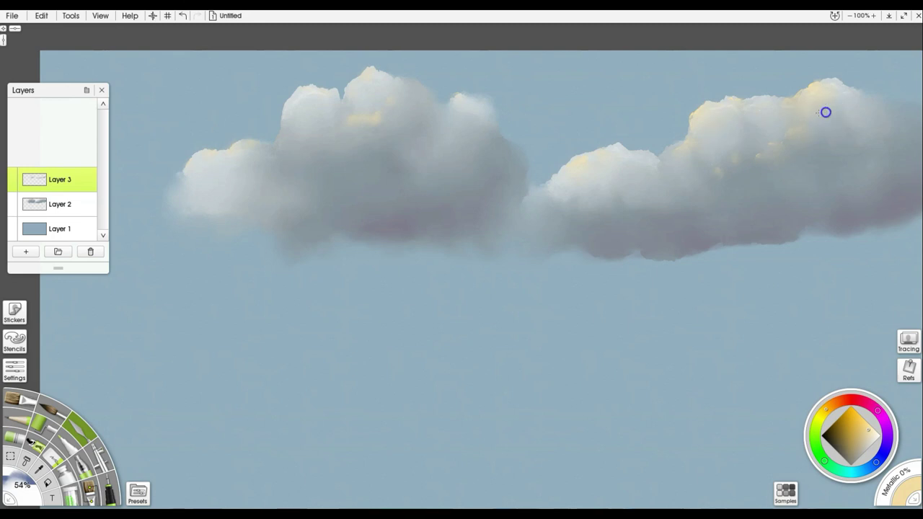
Finish softening the yellow highlights on the right cloud's highest puff with the Palette Knife at 54%
left_click_drag(840, 90, 847, 112)
left_click_drag(669, 229, 666, 287)
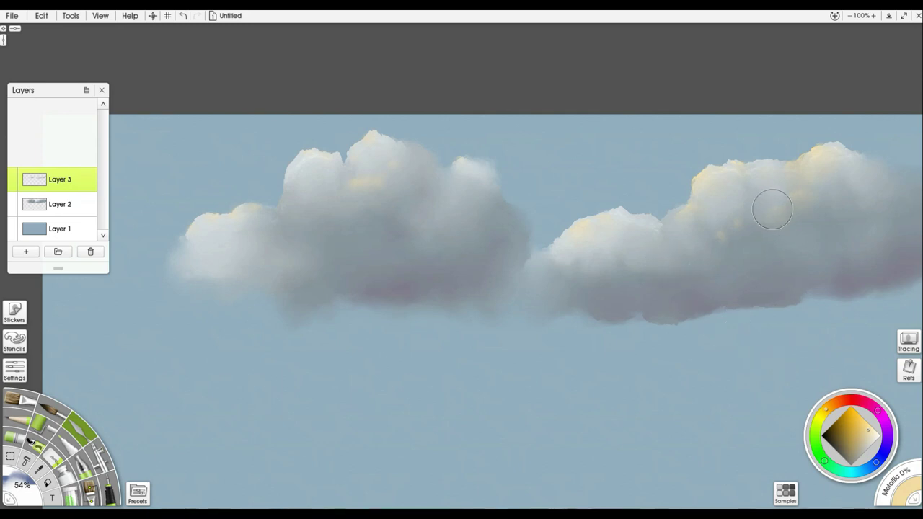
Choose a paler yellow and paint thin rim highlights with the 23% brush along the right cloud's two upper puffs
left_click(875, 437)
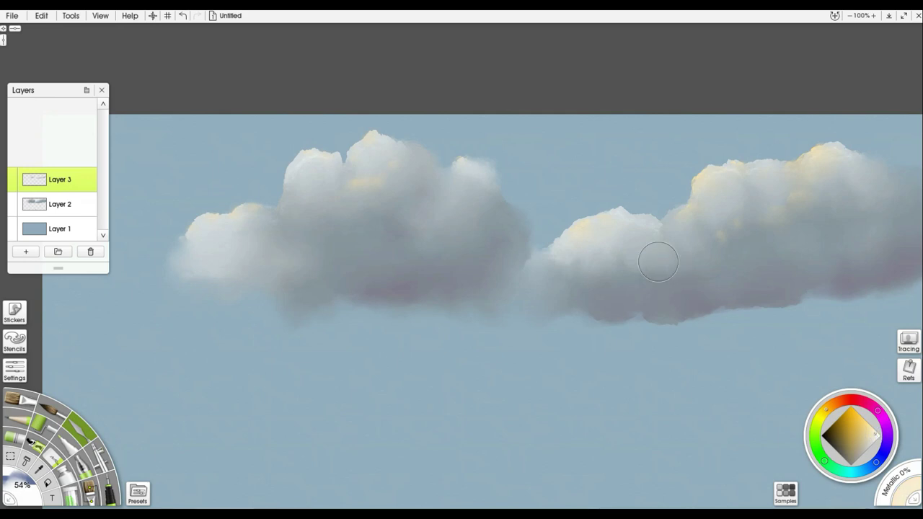
scroll(659, 243, "up", 5)
left_click_drag(524, 197, 340, 295)
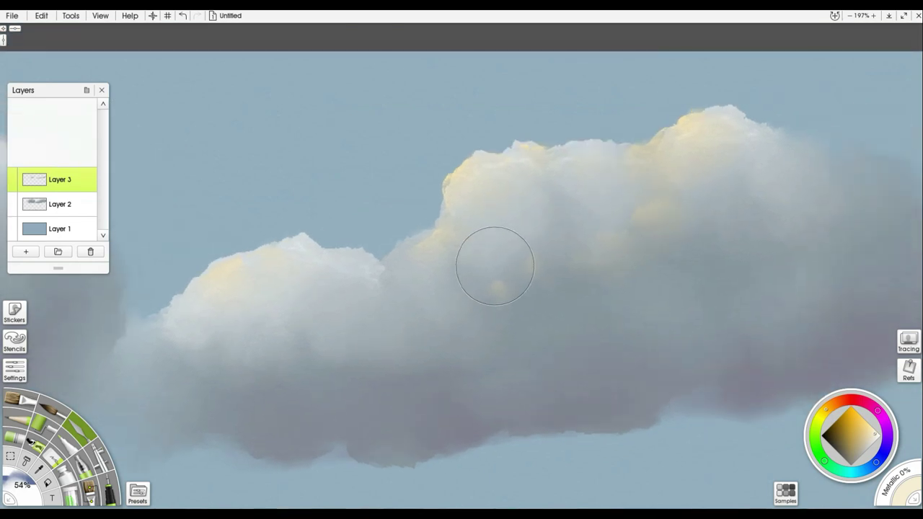
key("p")
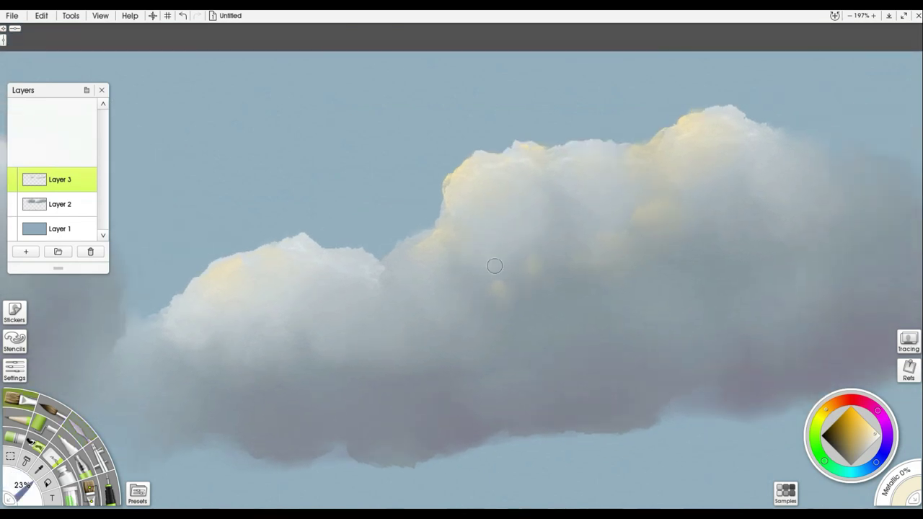
left_click_drag(699, 111, 638, 145)
mouse_move(518, 144)
left_mouse_down()
mouse_move(462, 161)
mouse_move(433, 221)
left_mouse_up()
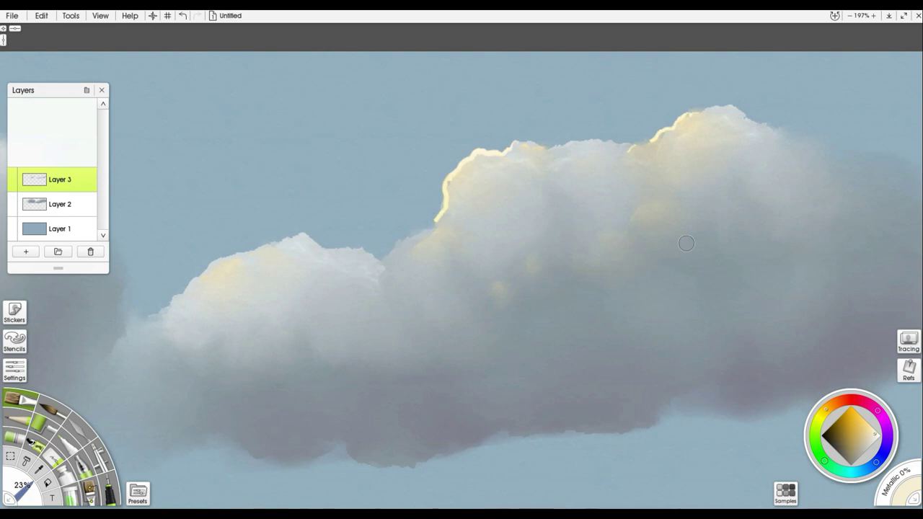
Reduce the Palette Knife to 12% and blend the right cloud's pale rim strokes inward into its puffs
key("a")
key("shift")
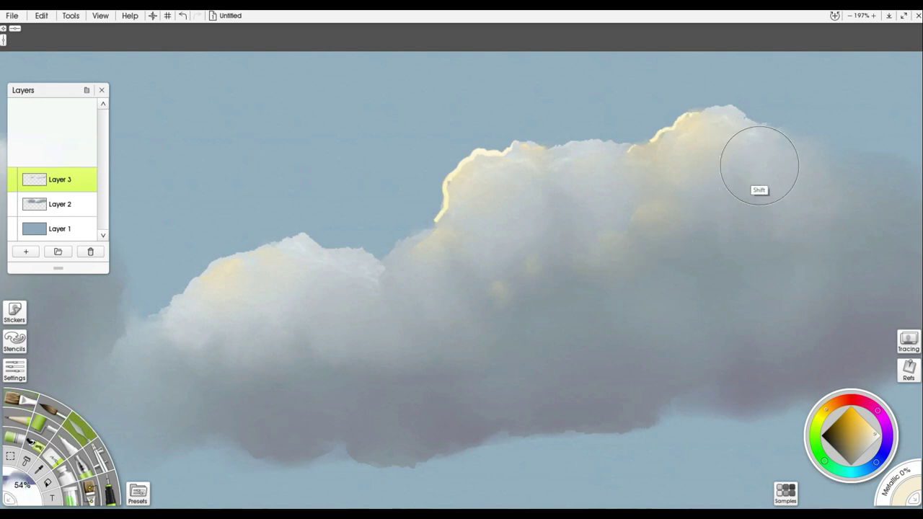
key("bracketleft")
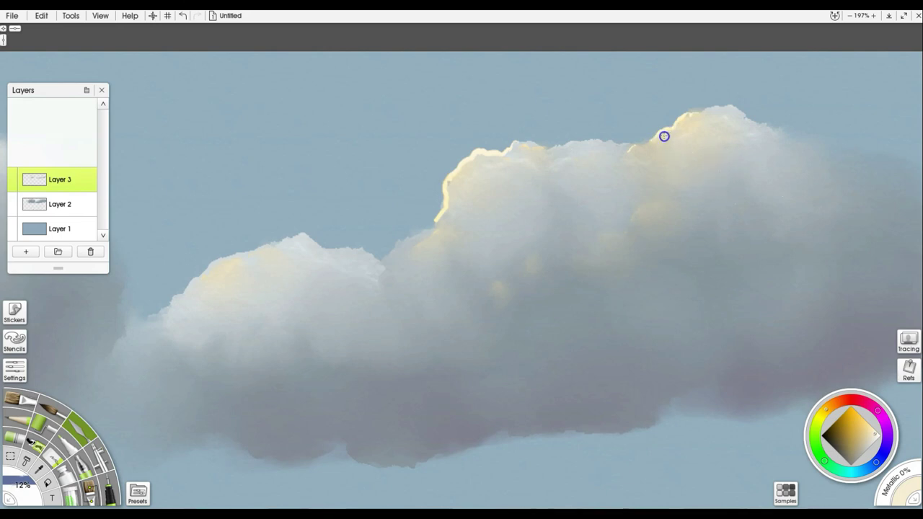
left_click_drag(679, 125, 692, 124)
left_click_drag(511, 153, 508, 164)
mouse_move(467, 169)
left_mouse_down()
mouse_move(449, 183)
mouse_move(453, 206)
mouse_move(440, 221)
mouse_move(464, 177)
mouse_move(526, 153)
left_mouse_up()
Paint pale yellow rim highlights with the 23% brush on the upper-left edges of the left cloud's main puffs
left_click_drag(605, 281, 861, 281)
scroll(861, 281, "left", 8)
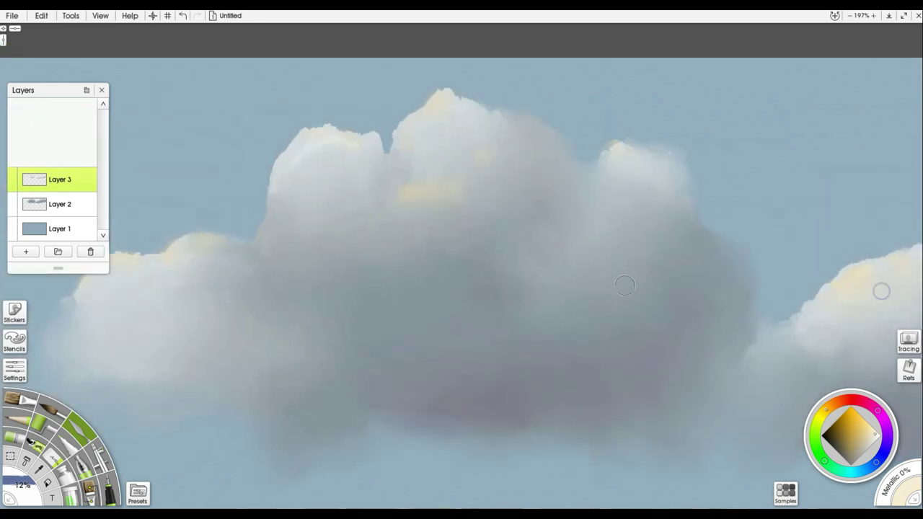
scroll(879, 291, "left", 3)
key("b")
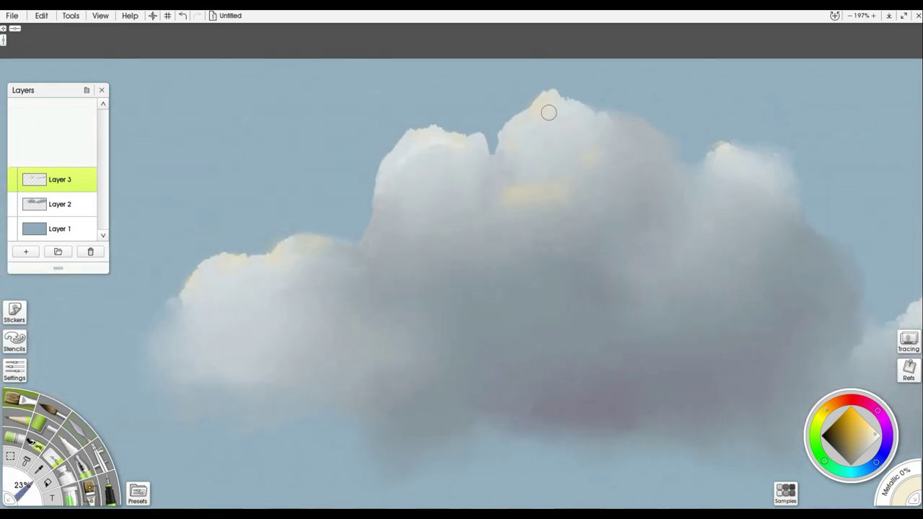
left_click_drag(550, 91, 502, 129)
mouse_move(426, 130)
left_mouse_down()
mouse_move(401, 139)
mouse_move(381, 183)
left_mouse_up()
left_click_drag(306, 237, 265, 258)
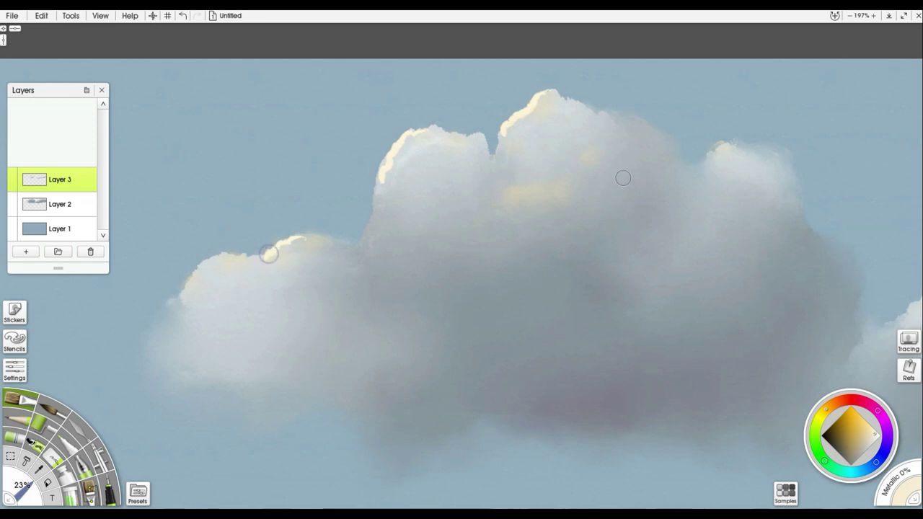
Add short curved pale yellow strokes inside the left cloud's puffs, on its right puff and along its lower-left puff's edge
left_click_drag(504, 199, 587, 140)
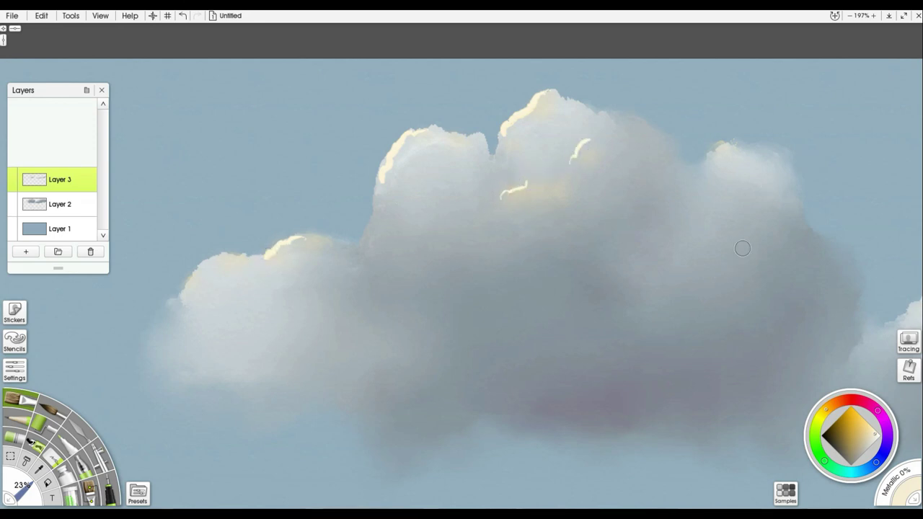
left_click_drag(734, 147, 711, 152)
left_click_drag(708, 219, 686, 236)
mouse_move(229, 251)
left_mouse_down()
mouse_move(204, 255)
mouse_move(179, 294)
mouse_move(233, 267)
left_mouse_up()
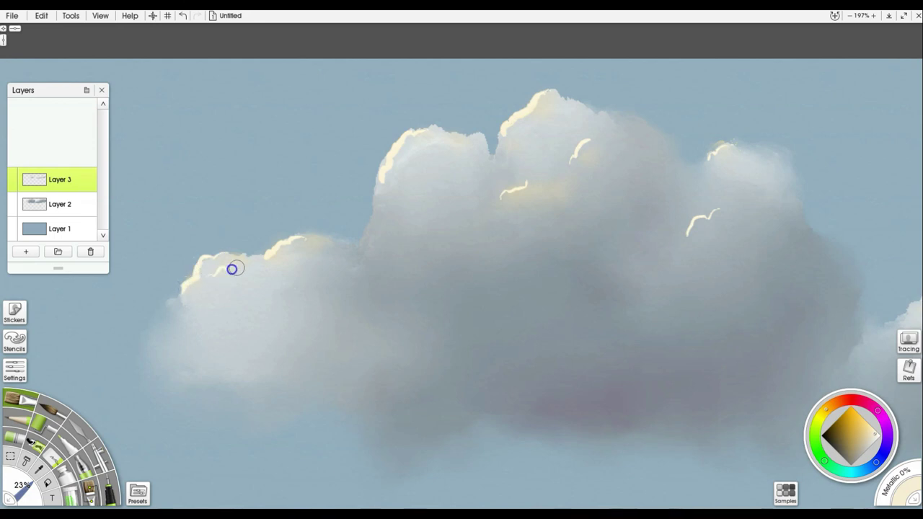
Blend all of the left cloud's pale yellow strokes into its puffs with the Palette Knife at 12%
key("k")
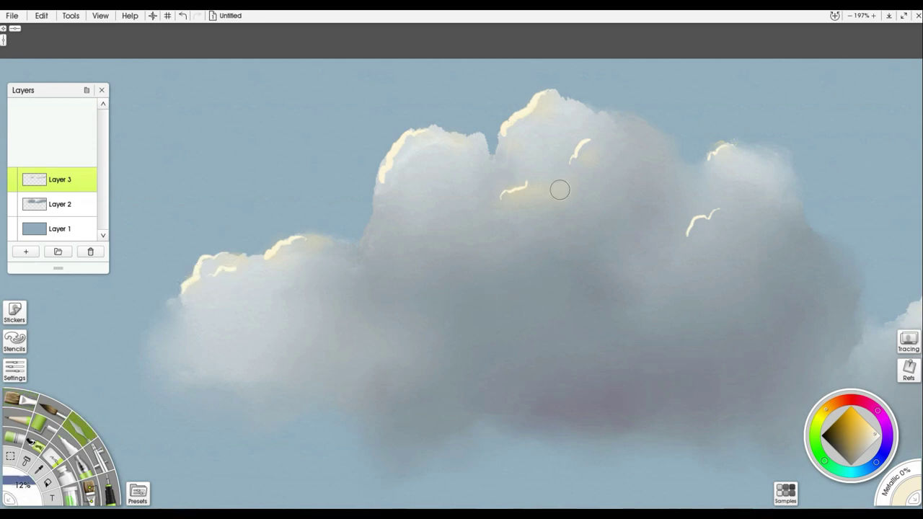
mouse_move(591, 160)
left_mouse_down()
mouse_move(574, 158)
mouse_move(599, 139)
left_mouse_up()
left_click_drag(529, 181, 506, 198)
mouse_move(537, 106)
left_mouse_down()
mouse_move(550, 101)
mouse_move(509, 127)
left_mouse_up()
mouse_move(417, 135)
left_mouse_down()
mouse_move(379, 193)
mouse_move(417, 135)
left_mouse_up()
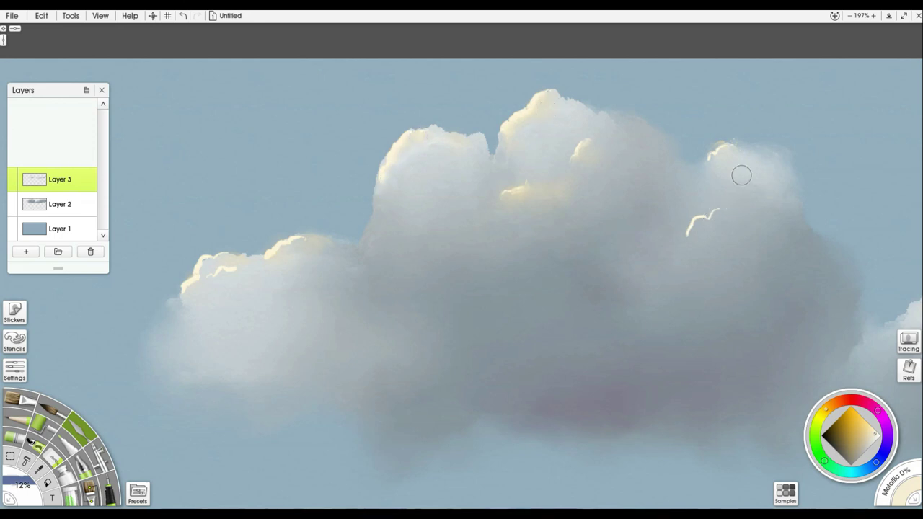
mouse_move(711, 225)
left_mouse_down()
mouse_move(702, 218)
mouse_move(690, 236)
mouse_move(719, 221)
left_mouse_up()
mouse_move(719, 163)
left_mouse_down()
mouse_move(725, 153)
mouse_move(707, 161)
left_mouse_up()
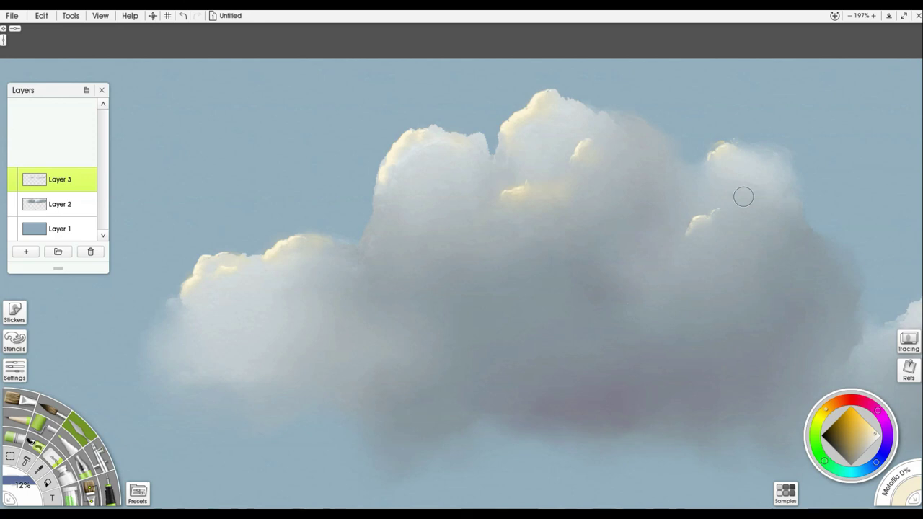
Switch to the Sticker Spray tool at 232% and open its presets with Flower Children selected
left_click(848, 18)
left_click_drag(806, 215, 638, 84)
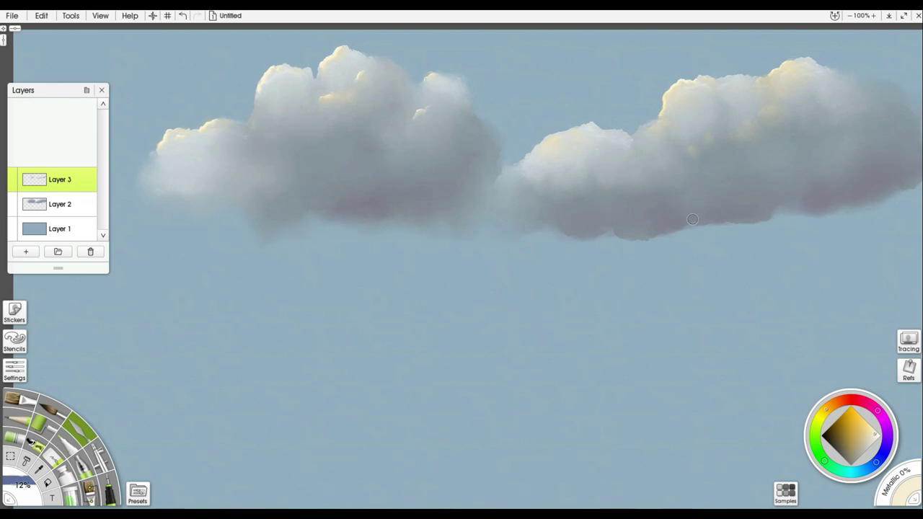
left_click_drag(693, 208, 669, 207)
scroll(670, 207, "down", 1)
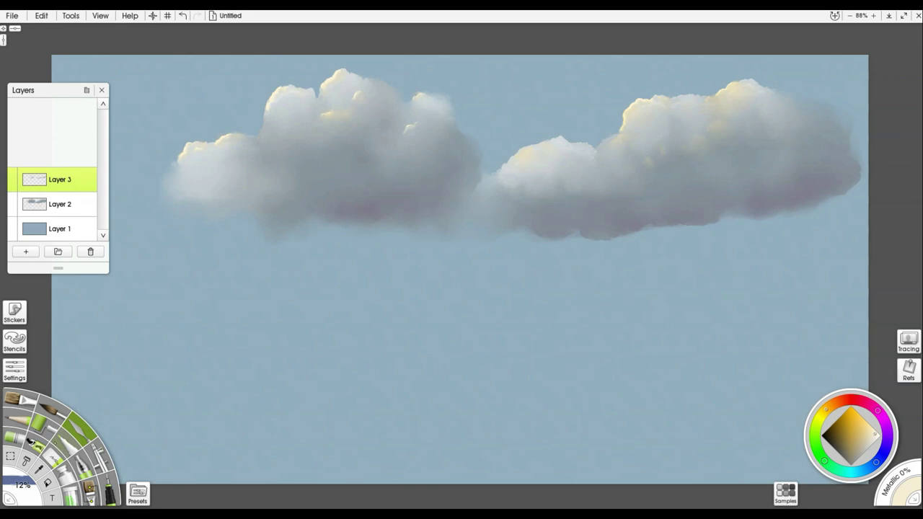
left_click_drag(28, 482, 39, 447)
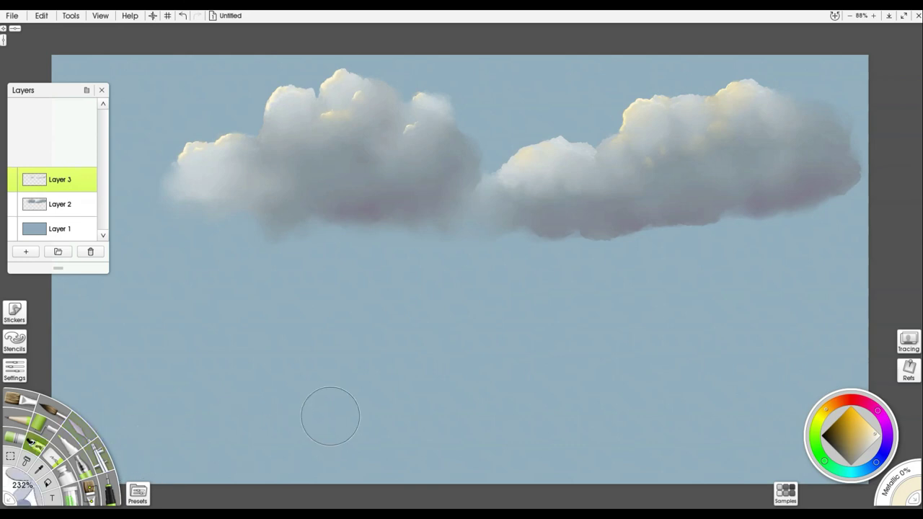
left_click(138, 493)
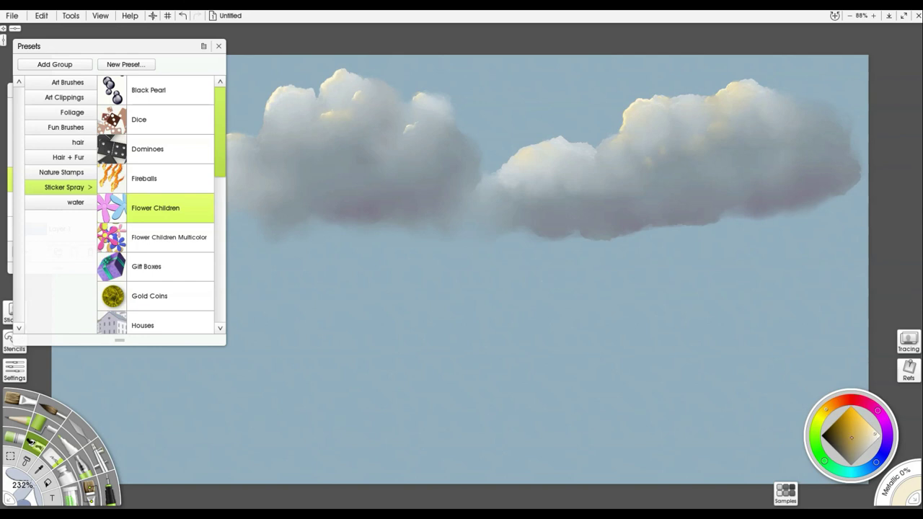
Set the spray colour to a muted grey-blue, test one flower below the clouds and undo it
left_click(851, 438)
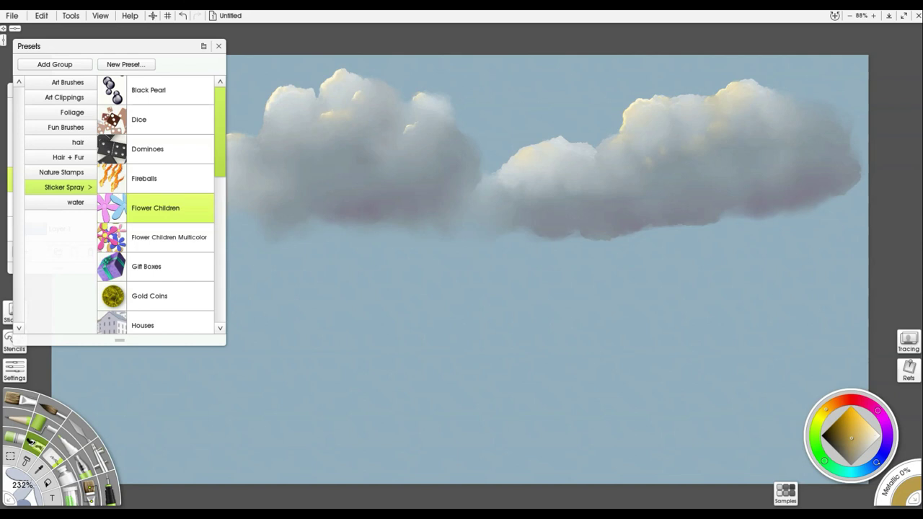
left_click(877, 461)
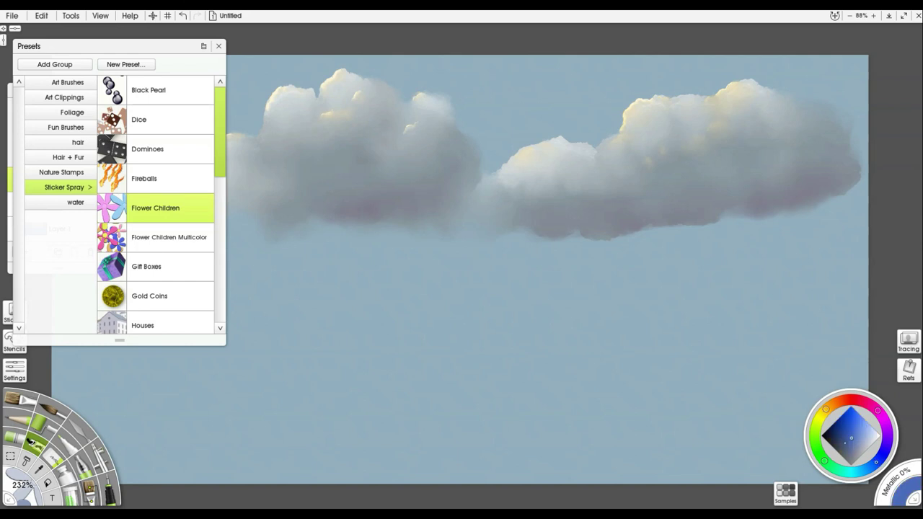
left_click_drag(845, 443, 849, 450)
left_click(601, 369)
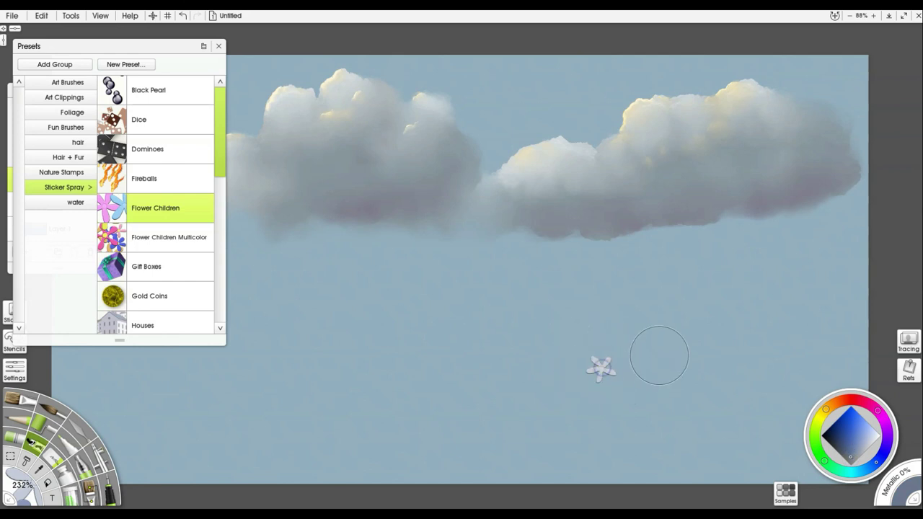
key("ctrl+z")
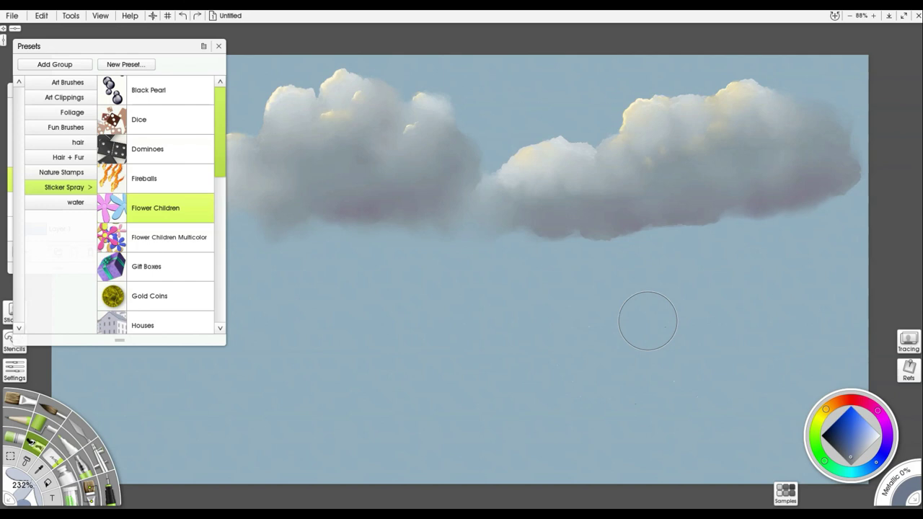
Make Layer 2 the active layer and move the Presets panel clear of the empty sky below the clouds
left_click_drag(154, 47, 285, 249)
left_click(60, 205)
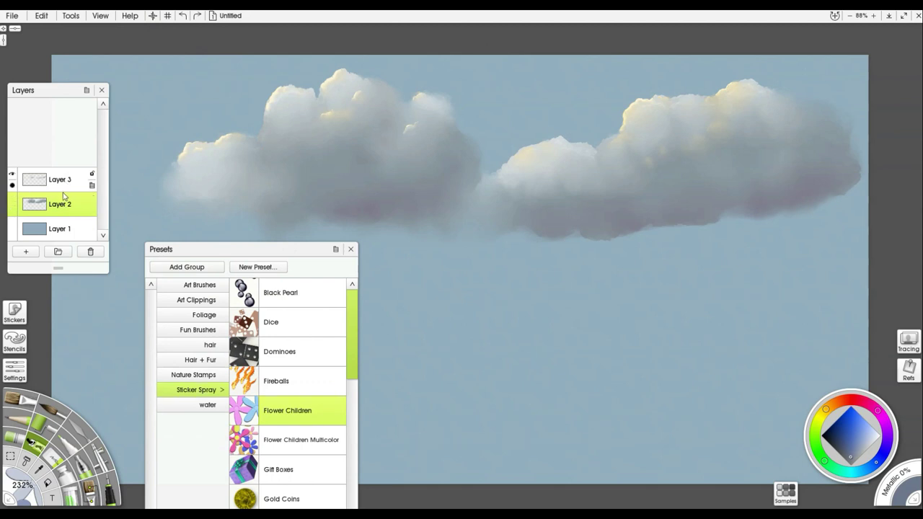
left_click_drag(214, 249, 185, 228)
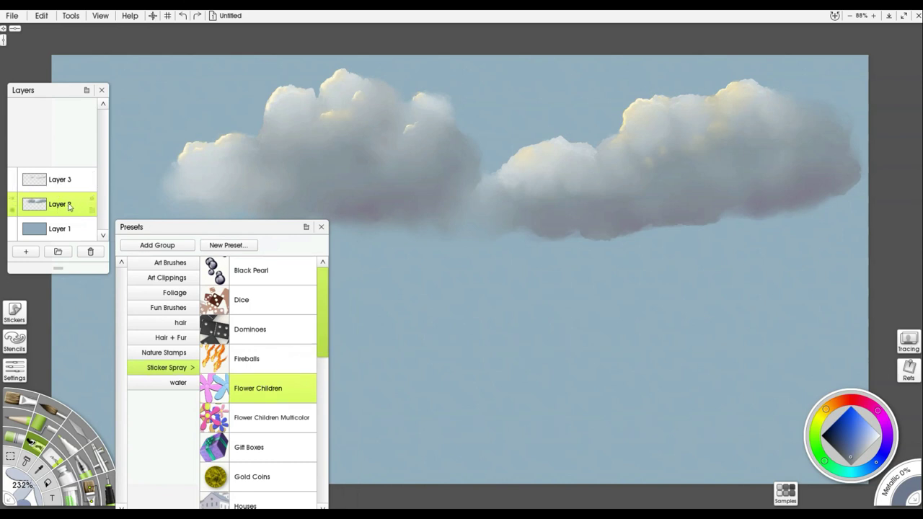
left_click_drag(182, 231, 93, 148)
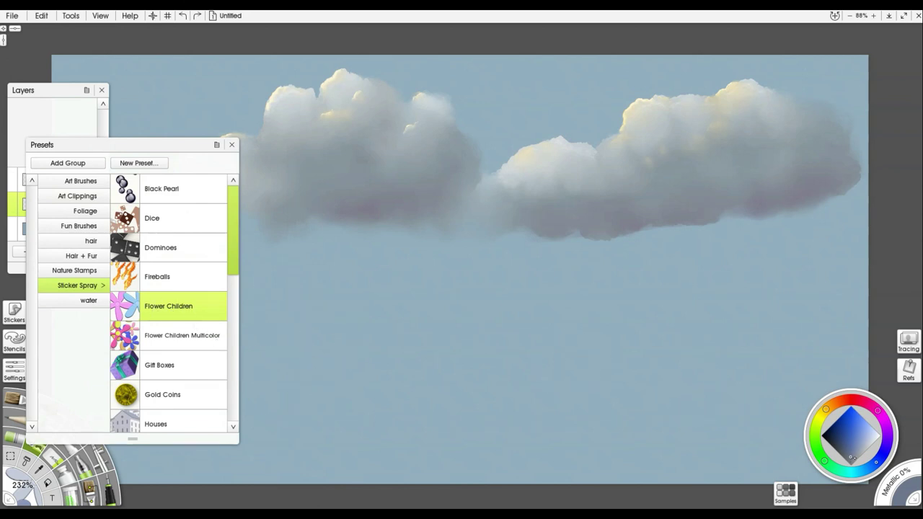
Spray a wide band of overlapping light grey Flower Children stickers in the sky below the two clouds
left_click_drag(603, 377, 562, 379)
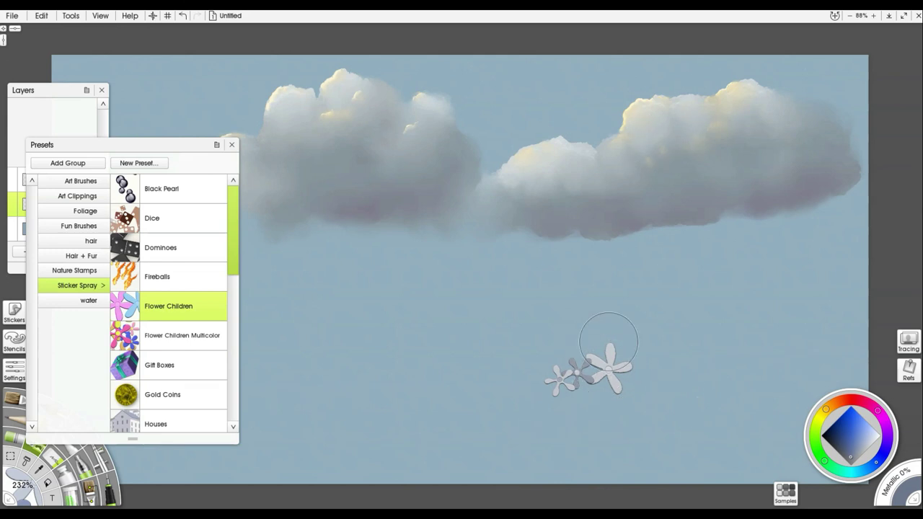
mouse_move(595, 351)
left_mouse_down()
mouse_move(556, 337)
mouse_move(544, 350)
mouse_move(501, 330)
mouse_move(517, 344)
mouse_move(496, 376)
mouse_move(479, 374)
mouse_move(475, 347)
mouse_move(453, 381)
mouse_move(406, 368)
left_mouse_up()
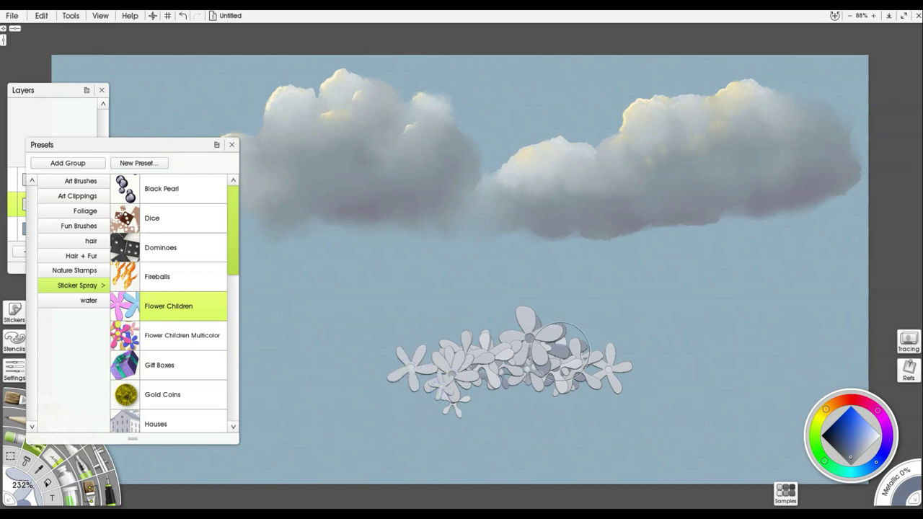
left_click(564, 337)
mouse_move(630, 349)
left_mouse_down()
mouse_move(659, 346)
mouse_move(617, 380)
mouse_move(639, 325)
left_mouse_up()
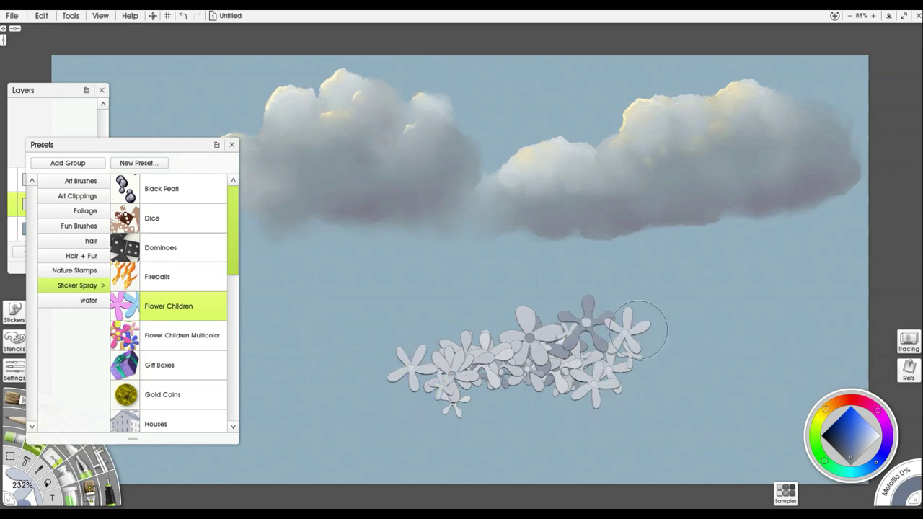
left_click(548, 398)
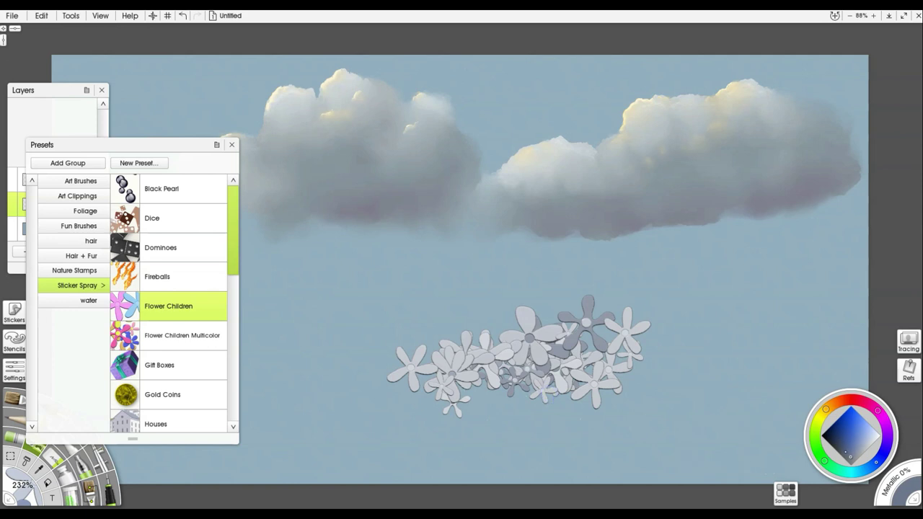
Choose a darker grey-blue and spray flowers along the band's base, right end and upper-left edge
left_click(845, 452)
mouse_move(681, 387)
left_mouse_down()
mouse_move(636, 367)
mouse_move(638, 383)
mouse_move(586, 398)
mouse_move(376, 394)
mouse_move(663, 396)
mouse_move(626, 363)
mouse_move(632, 371)
mouse_move(650, 332)
mouse_move(622, 339)
left_mouse_up()
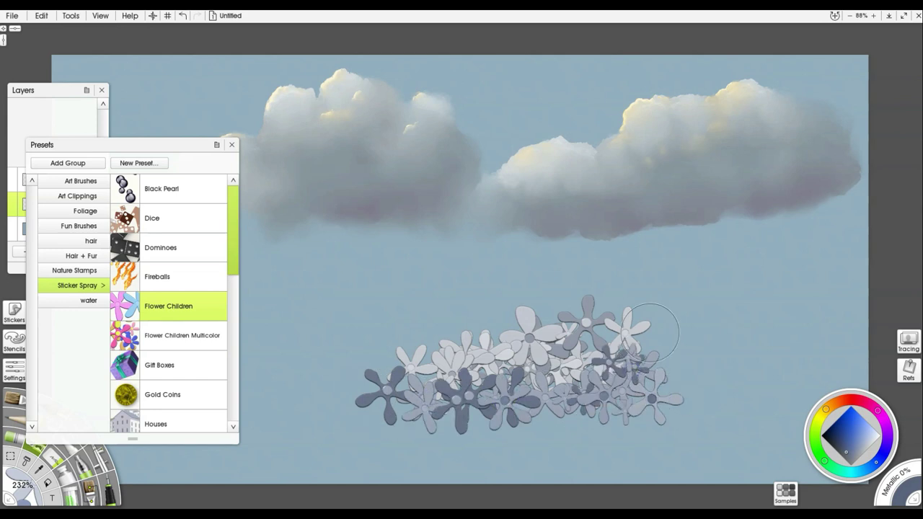
mouse_move(484, 330)
left_mouse_down()
mouse_move(463, 342)
mouse_move(492, 327)
mouse_move(454, 326)
mouse_move(425, 353)
mouse_move(391, 362)
mouse_move(415, 305)
mouse_move(477, 318)
mouse_move(544, 308)
left_mouse_up()
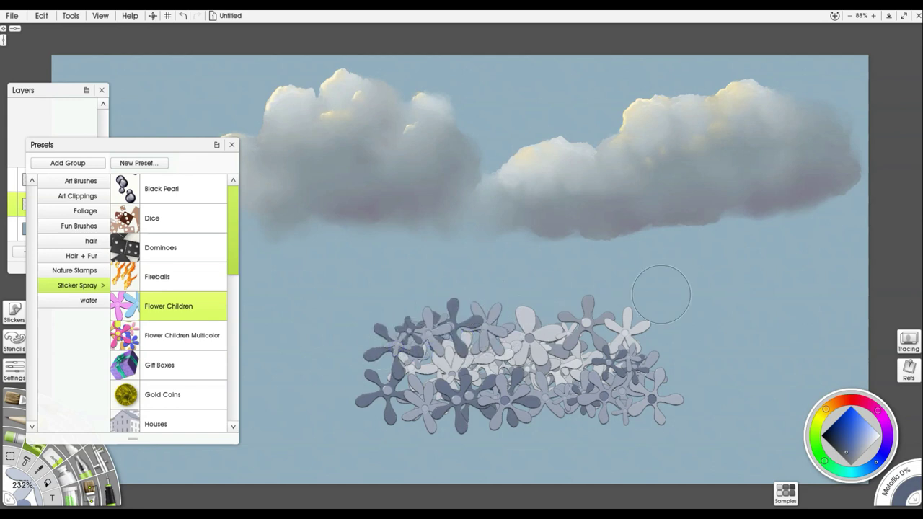
Choose a lighter grey-blue and spray bright flowers across the flower band's top and left end
left_click(860, 447)
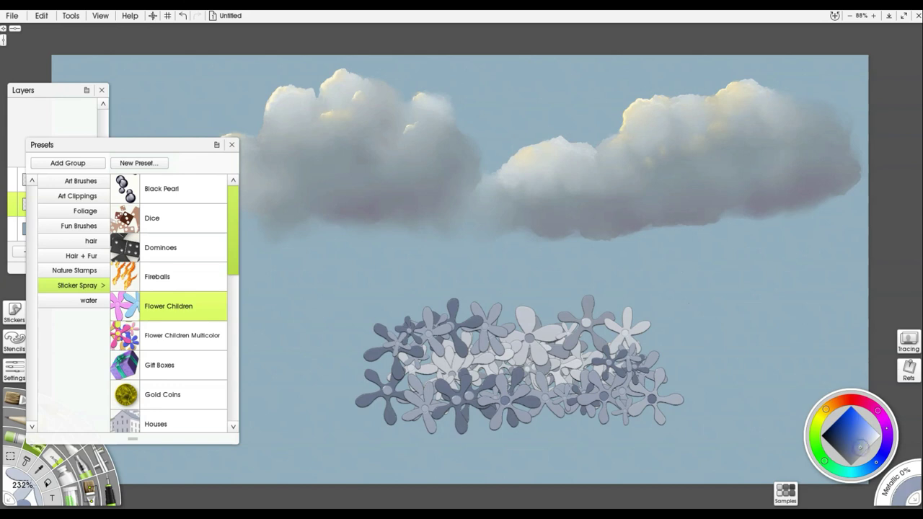
mouse_move(444, 321)
left_mouse_down()
mouse_move(369, 353)
mouse_move(497, 328)
mouse_move(544, 330)
left_mouse_up()
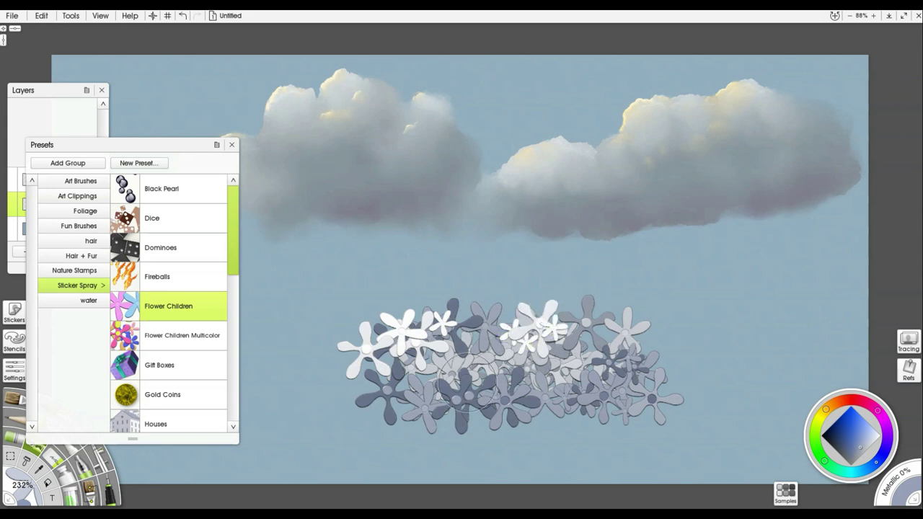
left_click_drag(361, 377, 320, 371)
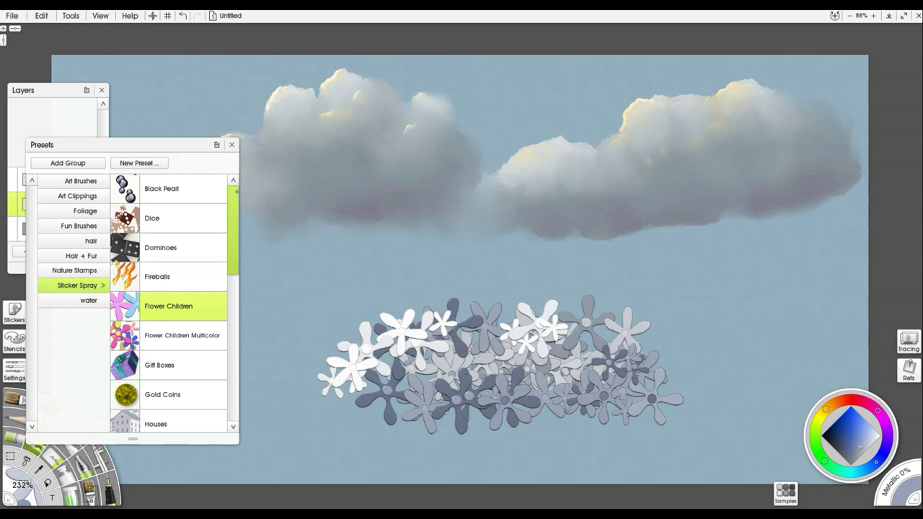
Switch to the palette knife with the Heavy Blurred Frosting preset and enlarge it to 68%
left_click(232, 144)
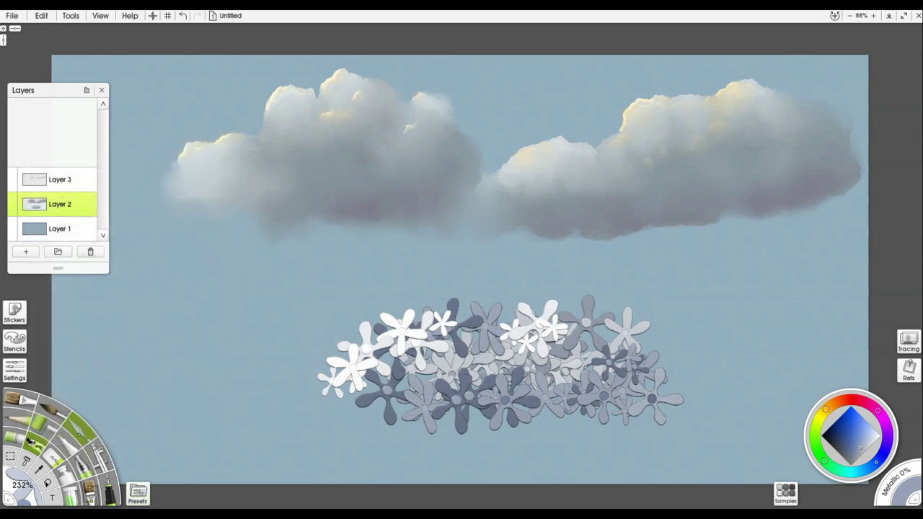
left_click(138, 493)
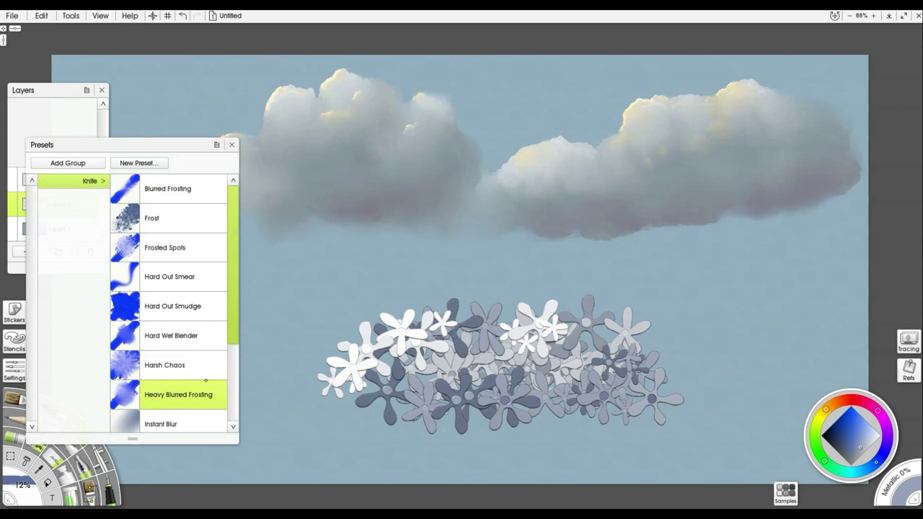
left_click(231, 144)
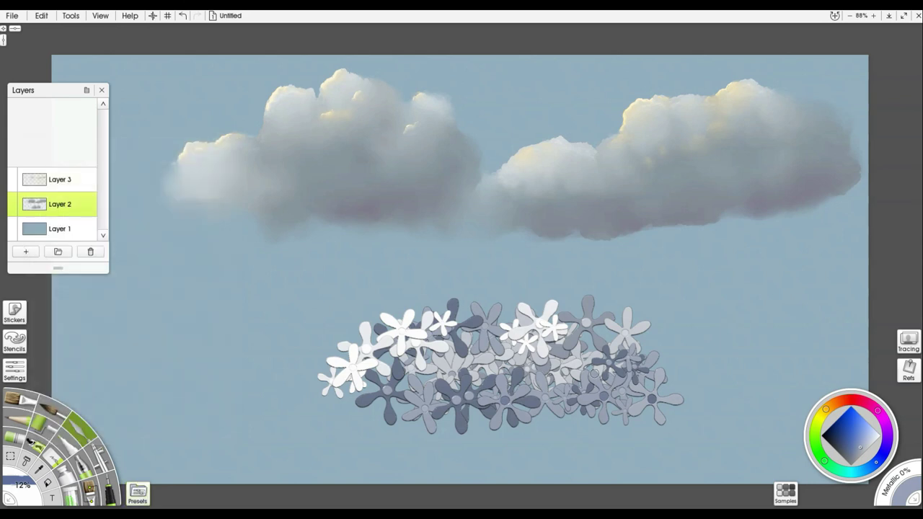
key("bracketright")
key("bracketright")
key("bracketright")
key("bracketright")
key("bracketright")
key("bracketright")
key("bracketright")
key("bracketright")
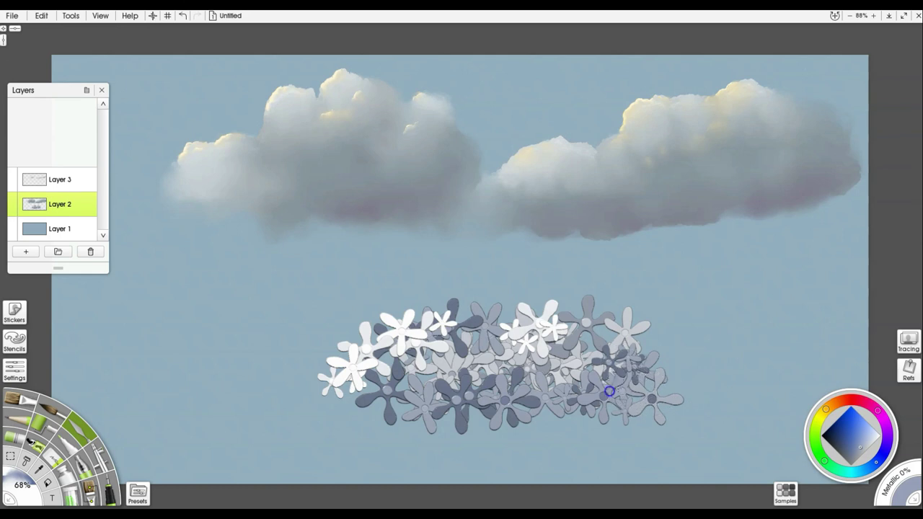
Smear the whole band of flower stickers on Layer 2 into one soft cloud, working from its right end to its left end
left_click_drag(631, 397, 670, 408)
left_click_drag(654, 373, 635, 381)
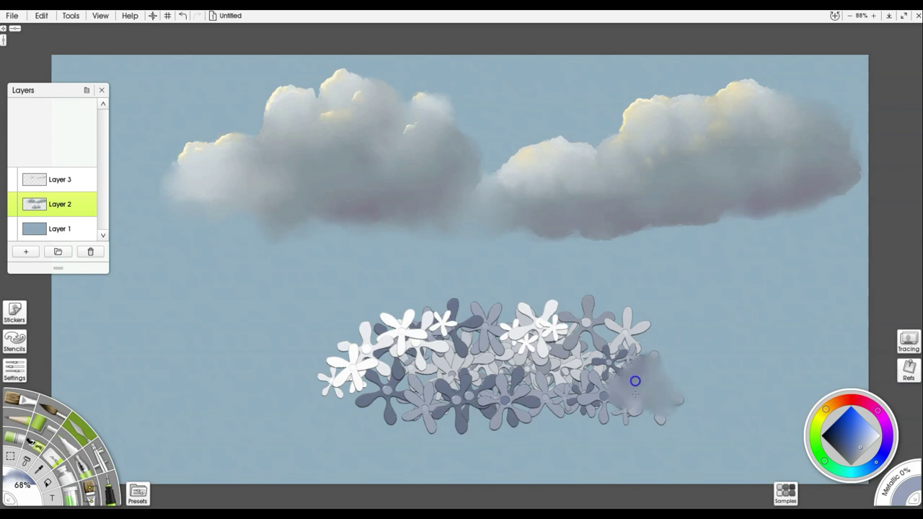
mouse_move(667, 408)
left_mouse_down()
mouse_move(619, 428)
mouse_move(602, 423)
mouse_move(591, 388)
mouse_move(575, 409)
mouse_move(536, 396)
mouse_move(521, 402)
mouse_move(541, 419)
mouse_move(493, 414)
mouse_move(503, 430)
mouse_move(508, 385)
mouse_move(472, 400)
mouse_move(463, 424)
mouse_move(480, 387)
mouse_move(470, 374)
mouse_move(416, 415)
mouse_move(454, 376)
mouse_move(451, 396)
mouse_move(506, 396)
mouse_move(534, 362)
mouse_move(573, 382)
mouse_move(625, 383)
mouse_move(598, 386)
mouse_move(604, 372)
mouse_move(627, 378)
mouse_move(646, 369)
mouse_move(625, 356)
mouse_move(625, 329)
mouse_move(646, 322)
mouse_move(622, 322)
mouse_move(625, 330)
mouse_move(633, 321)
mouse_move(598, 306)
mouse_move(590, 304)
mouse_move(590, 348)
mouse_move(569, 368)
mouse_move(529, 329)
mouse_move(537, 311)
mouse_move(516, 309)
mouse_move(531, 333)
mouse_move(515, 369)
mouse_move(472, 336)
mouse_move(497, 314)
mouse_move(456, 328)
mouse_move(450, 306)
mouse_move(437, 354)
mouse_move(445, 385)
left_mouse_up()
mouse_move(430, 418)
left_mouse_down()
mouse_move(397, 411)
mouse_move(407, 375)
mouse_move(357, 392)
mouse_move(395, 392)
mouse_move(396, 416)
mouse_move(405, 414)
mouse_move(418, 375)
mouse_move(395, 374)
mouse_move(402, 369)
mouse_move(392, 352)
mouse_move(415, 319)
mouse_move(322, 370)
mouse_move(360, 384)
mouse_move(392, 350)
left_mouse_up()
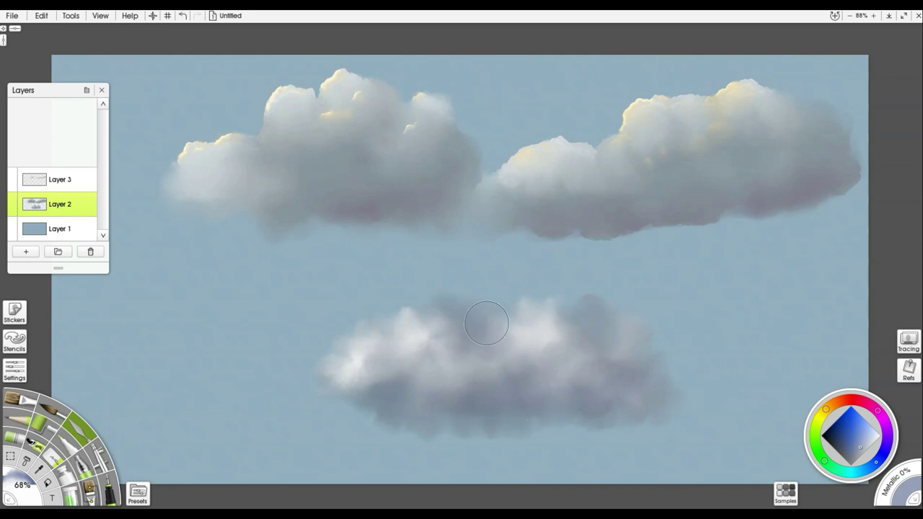
Make Layer 3 active, sample the pale yellow from the upper-right cloud's top edge and switch to the paint brush
left_click(72, 176)
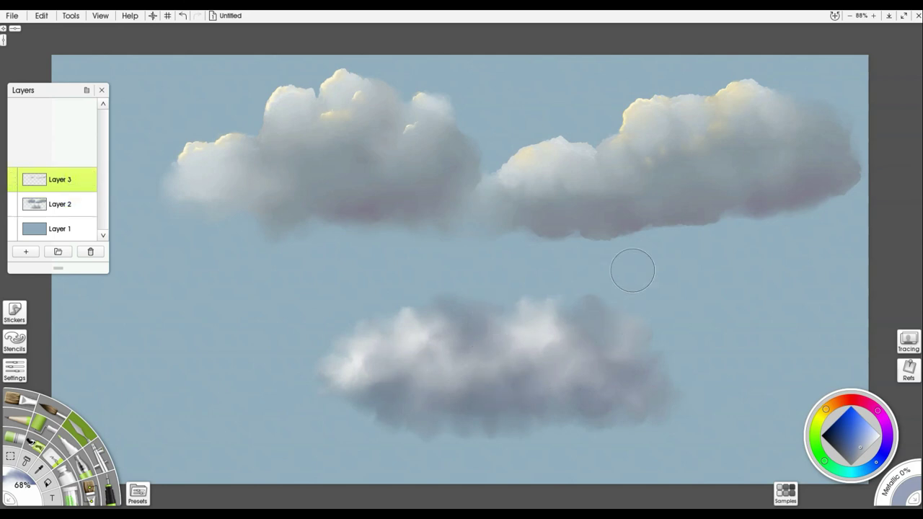
left_click_drag(593, 313, 583, 351)
mouse_move(457, 381)
left_mouse_down()
mouse_move(479, 359)
mouse_move(484, 389)
left_mouse_up()
mouse_move(518, 300)
left_mouse_down()
mouse_move(543, 342)
mouse_move(515, 328)
mouse_move(498, 363)
left_mouse_up()
left_click_drag(389, 359, 383, 349)
key("alt")
left_click(734, 85, "alt")
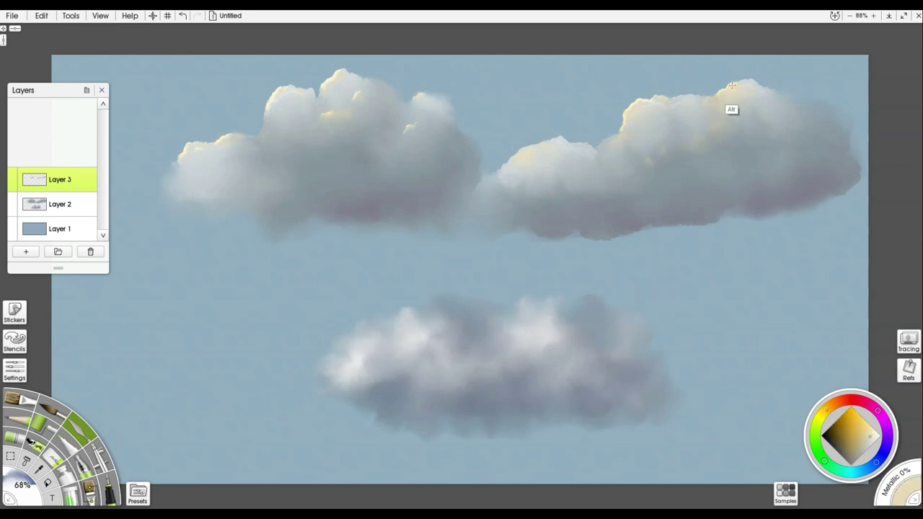
mouse_move(440, 342)
left_mouse_down()
mouse_move(546, 319)
mouse_move(534, 357)
mouse_move(522, 326)
mouse_move(497, 341)
left_mouse_up()
key("b")
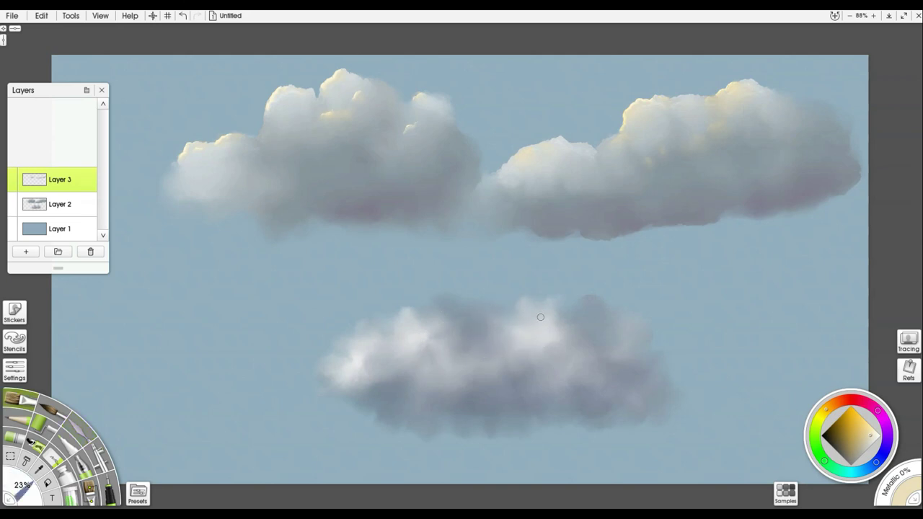
Paint short pale yellow highlight strokes along the lower cloud's bright puffs and upper-left edge
scroll(490, 338, "up", 3)
scroll(501, 329, "up", 2)
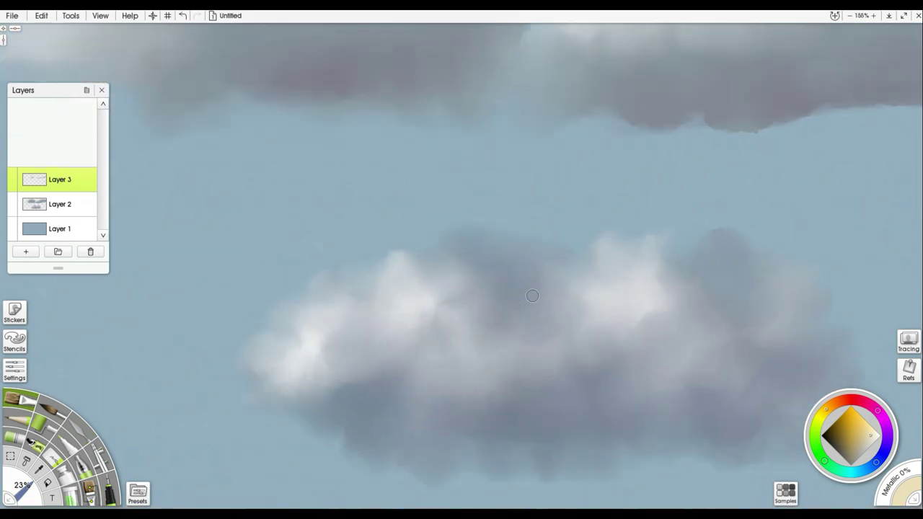
left_click_drag(596, 249, 566, 267)
mouse_move(639, 243)
left_mouse_down()
mouse_move(652, 234)
mouse_move(630, 241)
left_mouse_up()
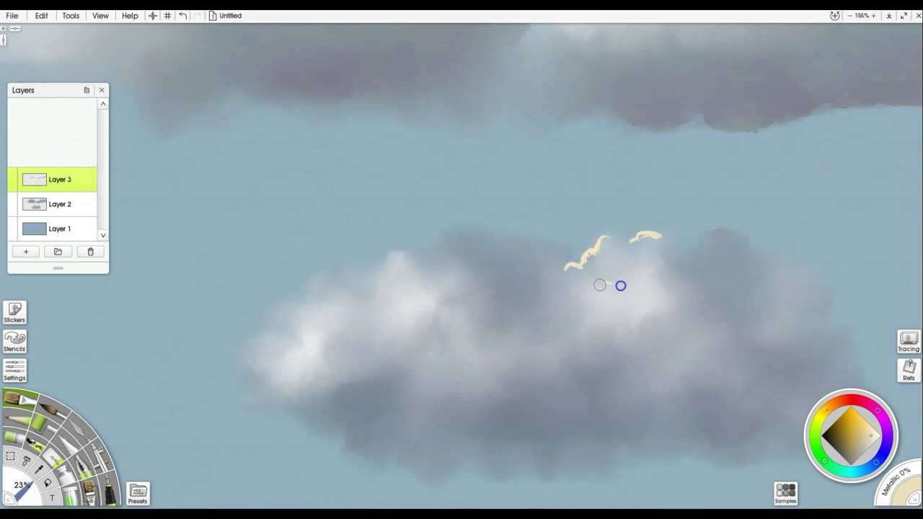
mouse_move(402, 258)
left_mouse_down()
mouse_move(374, 296)
mouse_move(300, 295)
mouse_move(268, 321)
left_mouse_up()
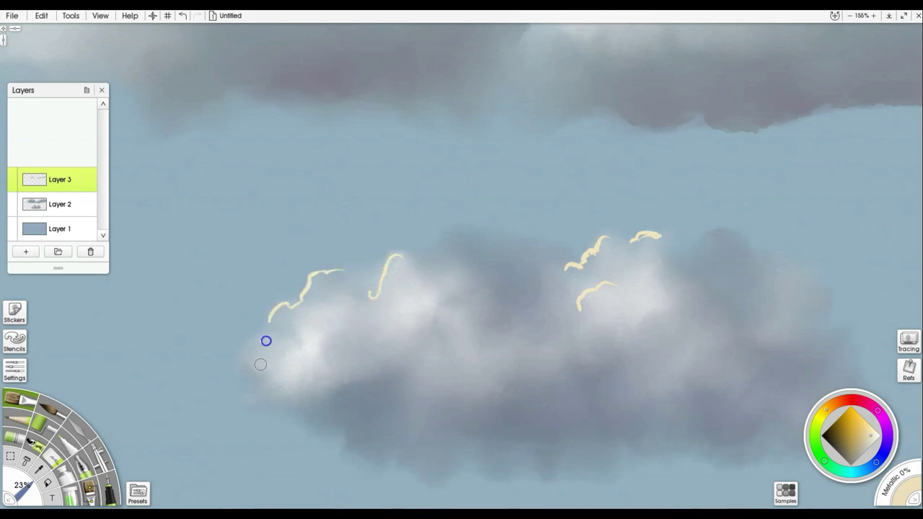
mouse_move(416, 341)
left_mouse_down()
mouse_move(422, 317)
mouse_move(459, 294)
left_mouse_up()
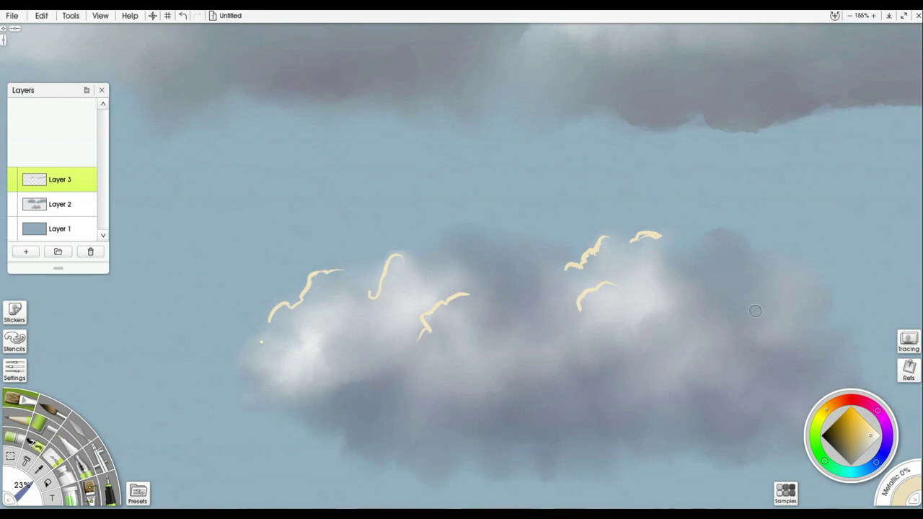
Reduce the palette knife to 21% and blend the yellow highlights softly into the lower cloud
key("k")
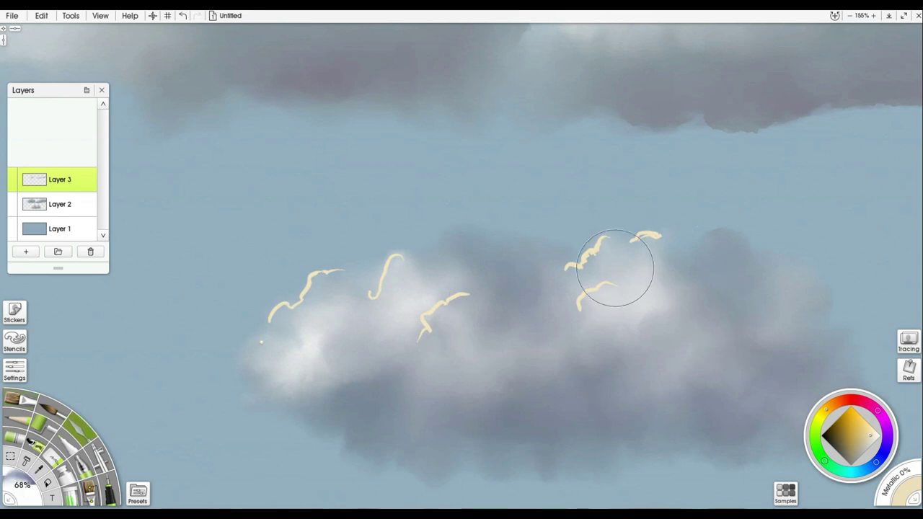
mouse_move(638, 339)
left_mouse_down()
mouse_move(582, 342)
mouse_move(592, 346)
left_mouse_up()
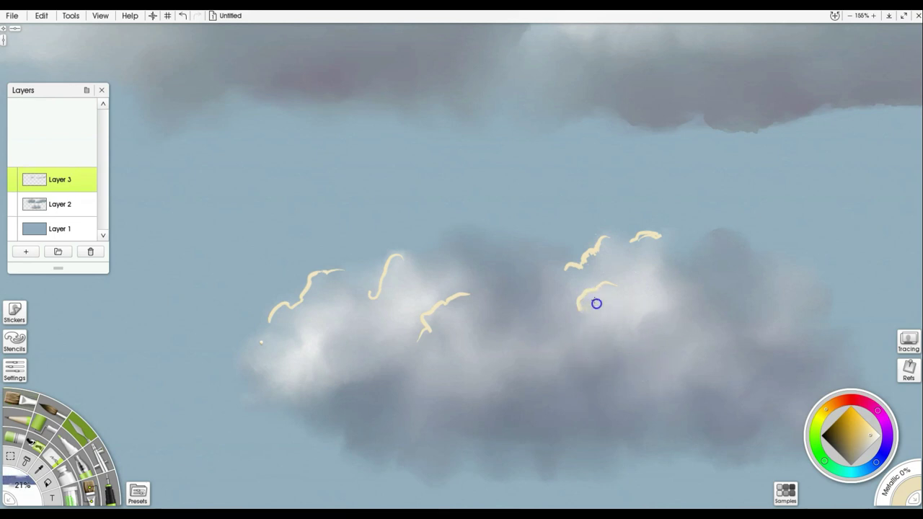
mouse_move(581, 308)
left_mouse_down()
mouse_move(616, 289)
mouse_move(590, 298)
mouse_move(585, 315)
mouse_move(591, 297)
mouse_move(583, 299)
mouse_move(594, 292)
mouse_move(570, 279)
left_mouse_up()
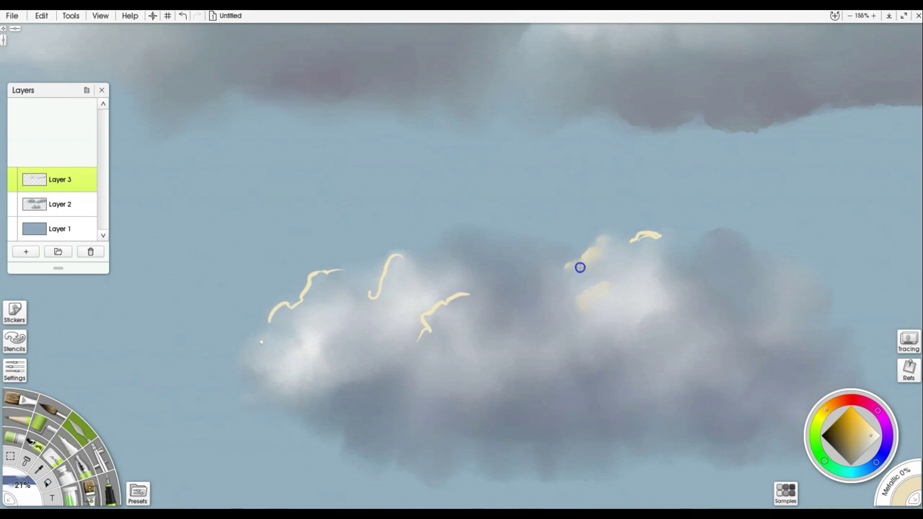
left_click_drag(651, 237, 651, 244)
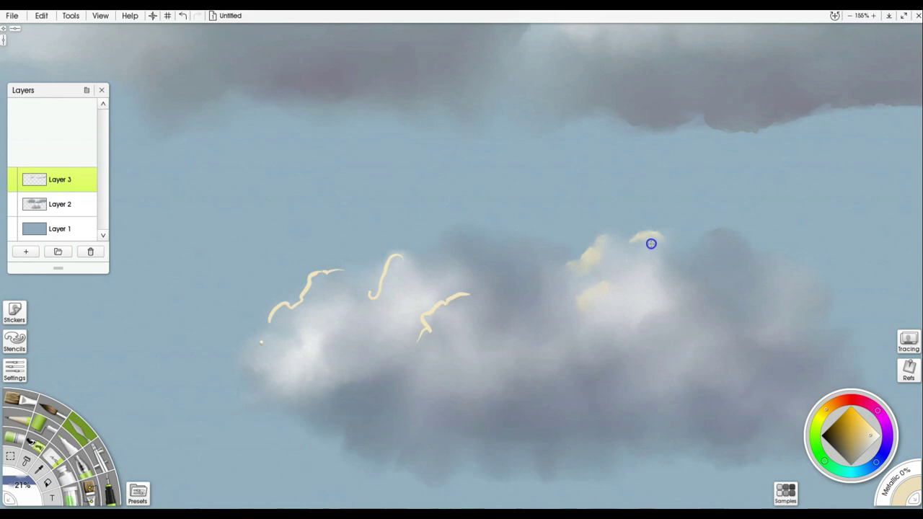
mouse_move(450, 304)
left_mouse_down()
mouse_move(434, 310)
mouse_move(430, 328)
left_mouse_up()
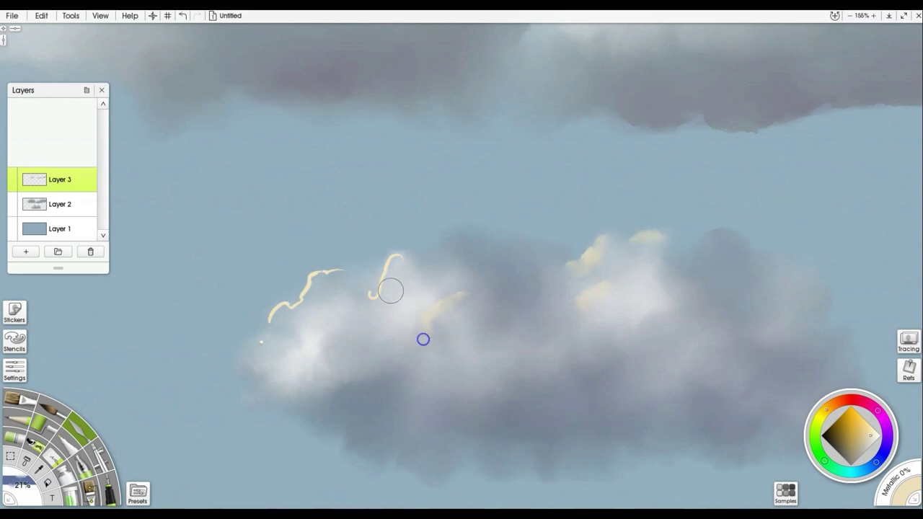
mouse_move(370, 303)
left_mouse_down()
mouse_move(394, 258)
mouse_move(412, 261)
left_mouse_up()
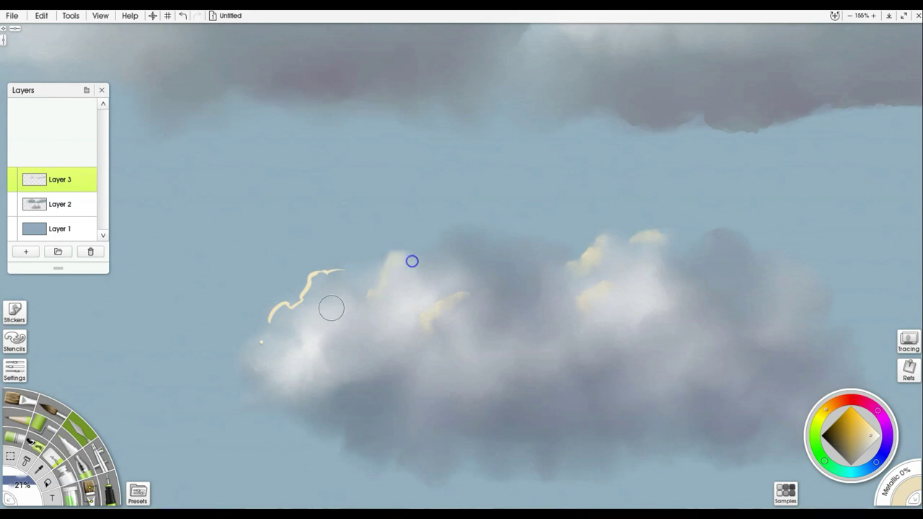
mouse_move(323, 275)
left_mouse_down()
mouse_move(310, 289)
mouse_move(336, 282)
left_mouse_up()
left_click_drag(303, 309, 300, 306)
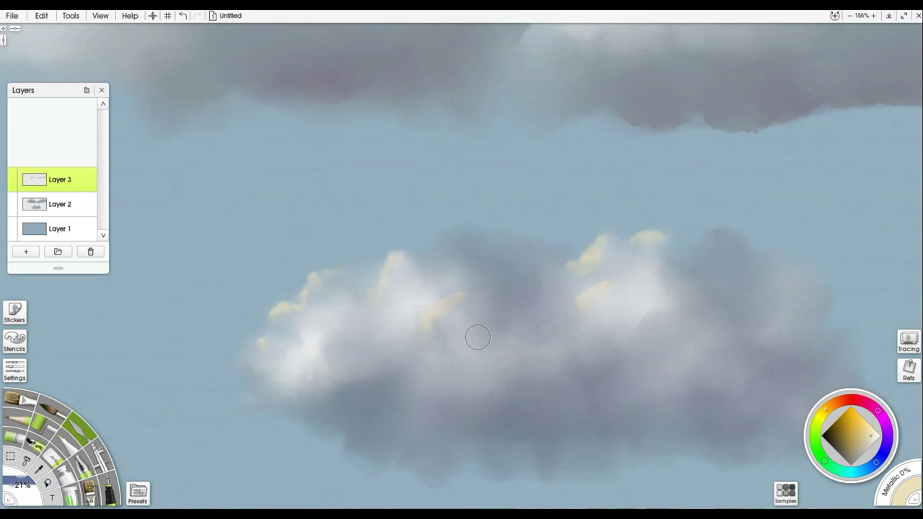
Sample the purplish grey from the upper cloud's underside and brush shadow strokes along the lower cloud's base and into its darker hollows
key("bracketright")
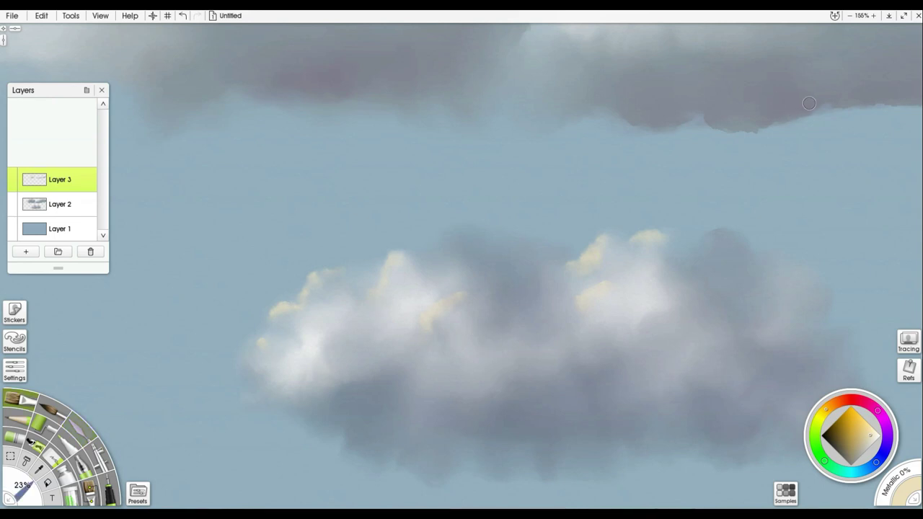
key("alt")
left_click(792, 98, "alt")
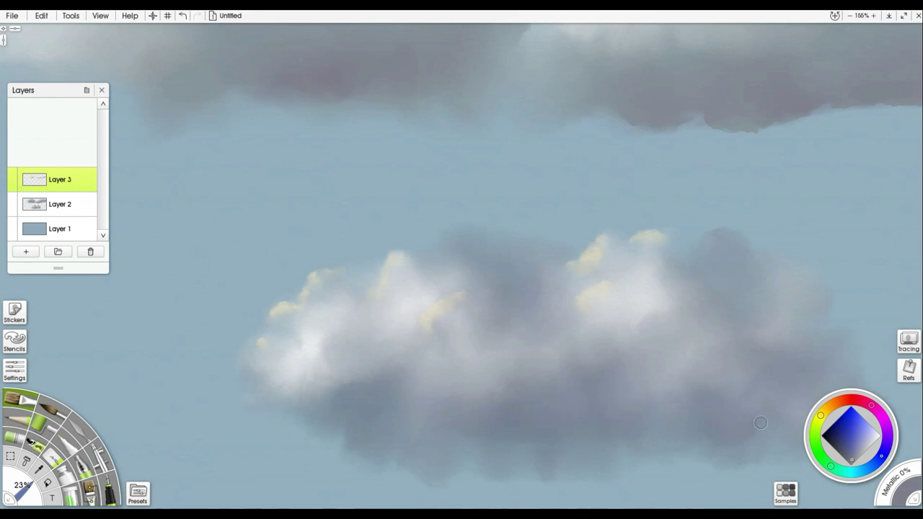
mouse_move(710, 441)
left_mouse_down()
mouse_move(742, 445)
mouse_move(713, 429)
mouse_move(703, 439)
mouse_move(642, 443)
mouse_move(688, 450)
mouse_move(634, 452)
mouse_move(409, 451)
mouse_move(334, 440)
mouse_move(441, 452)
mouse_move(739, 440)
mouse_move(621, 458)
left_mouse_up()
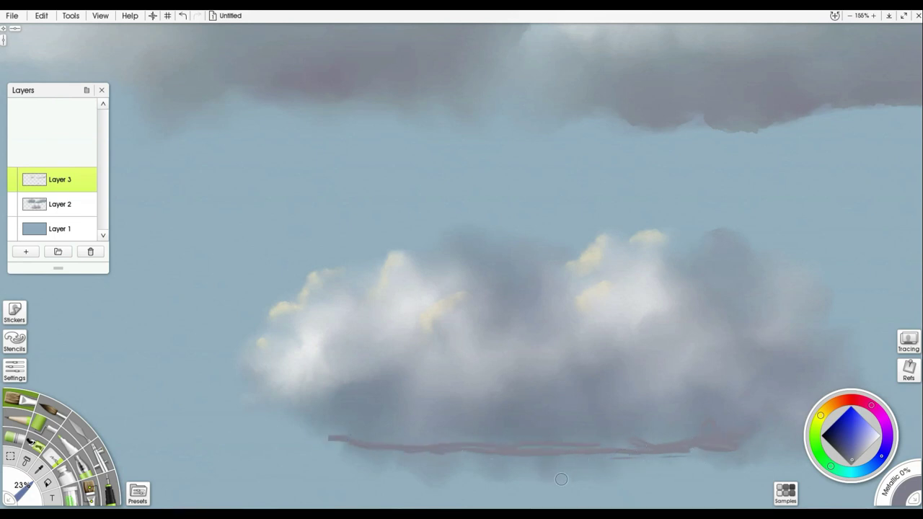
mouse_move(731, 442)
left_mouse_down()
mouse_move(763, 422)
mouse_move(753, 424)
mouse_move(753, 397)
mouse_move(697, 417)
mouse_move(495, 410)
mouse_move(586, 417)
mouse_move(753, 401)
mouse_move(777, 388)
left_mouse_up()
mouse_move(747, 252)
left_mouse_down()
mouse_move(751, 278)
mouse_move(736, 288)
mouse_move(745, 250)
left_mouse_up()
mouse_move(514, 251)
left_mouse_down()
mouse_move(537, 274)
mouse_move(526, 309)
mouse_move(492, 325)
mouse_move(498, 333)
left_mouse_up()
mouse_move(424, 391)
left_mouse_down()
mouse_move(428, 379)
mouse_move(446, 386)
left_mouse_up()
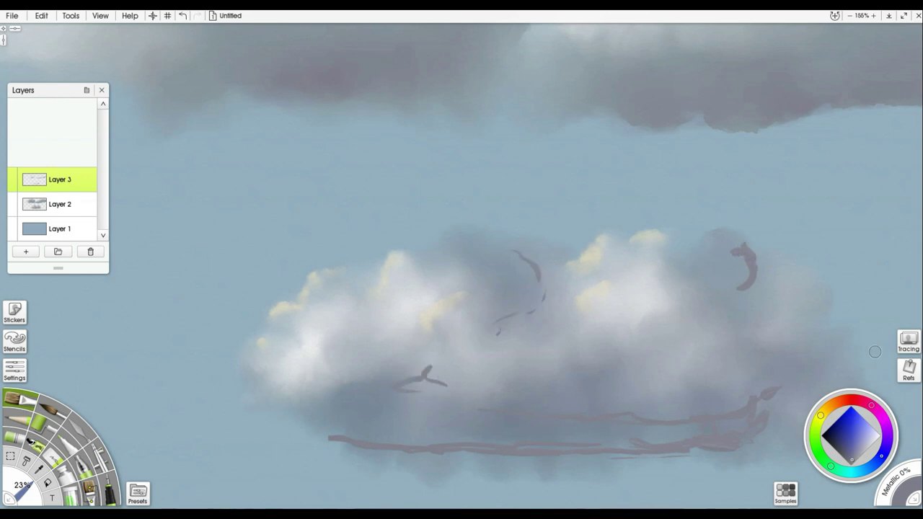
Blend the purplish-grey shadow strokes into the lower cloud with the palette knife, enlarging it to 43%
key("e")
left_click_drag(765, 393, 744, 414)
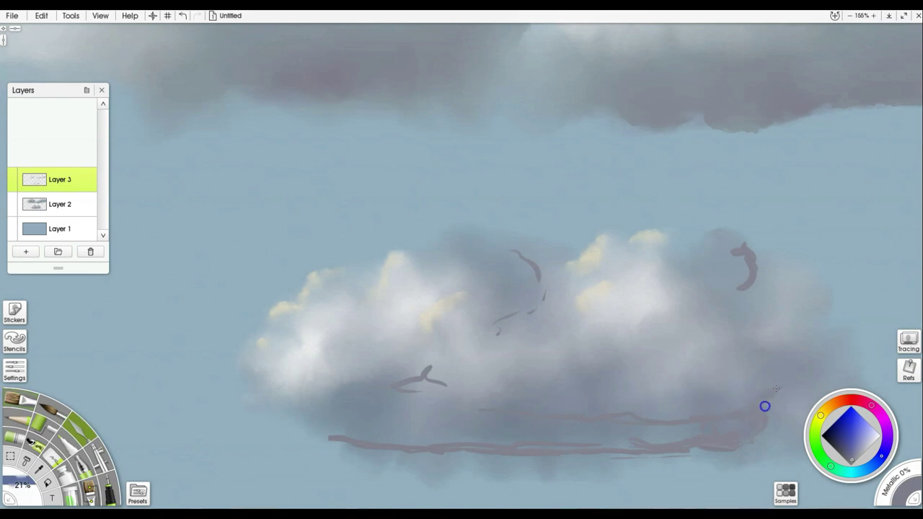
key("b")
mouse_move(738, 426)
left_mouse_down()
mouse_move(761, 422)
mouse_move(699, 431)
left_mouse_up()
mouse_move(754, 406)
left_mouse_down()
mouse_move(736, 422)
mouse_move(680, 427)
mouse_move(675, 447)
mouse_move(671, 433)
mouse_move(637, 425)
mouse_move(537, 428)
mouse_move(476, 402)
mouse_move(613, 448)
mouse_move(652, 443)
mouse_move(490, 441)
mouse_move(439, 454)
mouse_move(315, 434)
mouse_move(436, 378)
mouse_move(419, 379)
mouse_move(485, 402)
mouse_move(458, 423)
mouse_move(496, 327)
mouse_move(543, 316)
mouse_move(545, 298)
mouse_move(505, 262)
mouse_move(682, 340)
mouse_move(744, 295)
mouse_move(738, 262)
mouse_move(708, 262)
left_mouse_up()
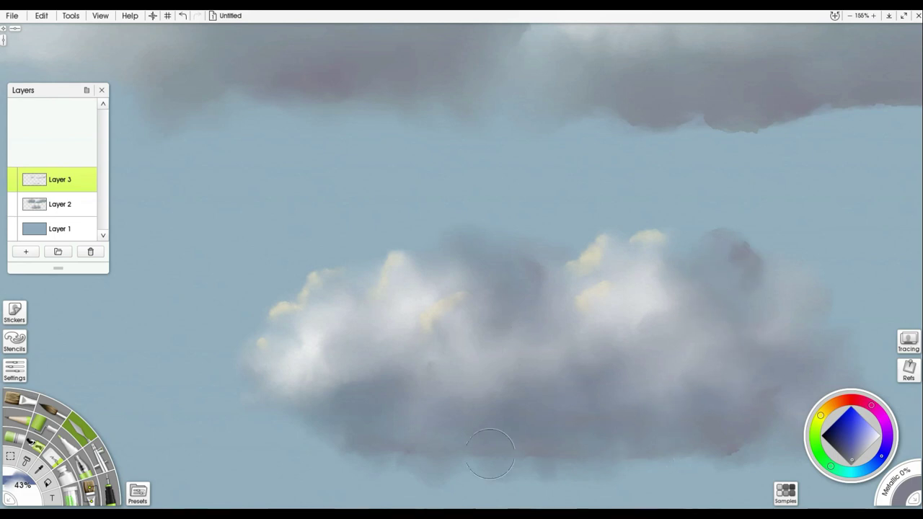
Sample a highlight on the lower cloud, adjust it to a lighter, warmer cream yellow and return to the paint brush
mouse_move(436, 513)
left_click(592, 277, "alt")
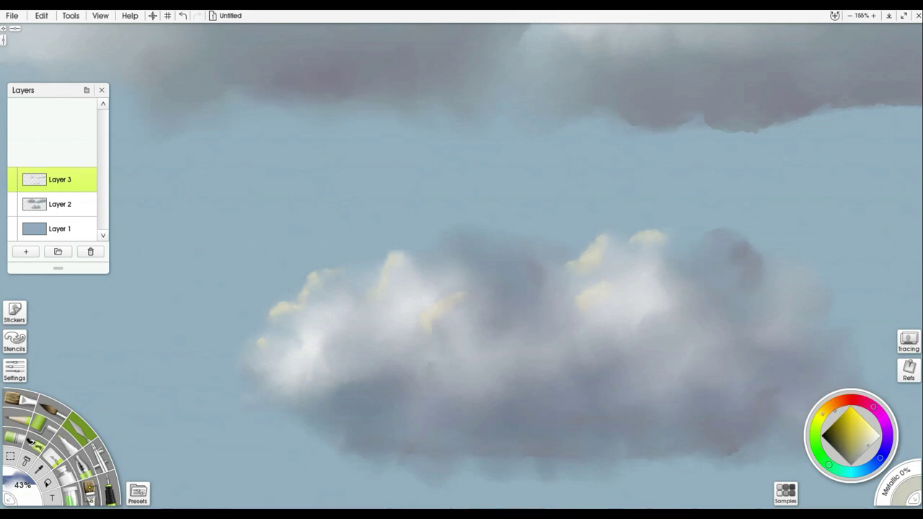
left_click_drag(824, 410, 826, 410)
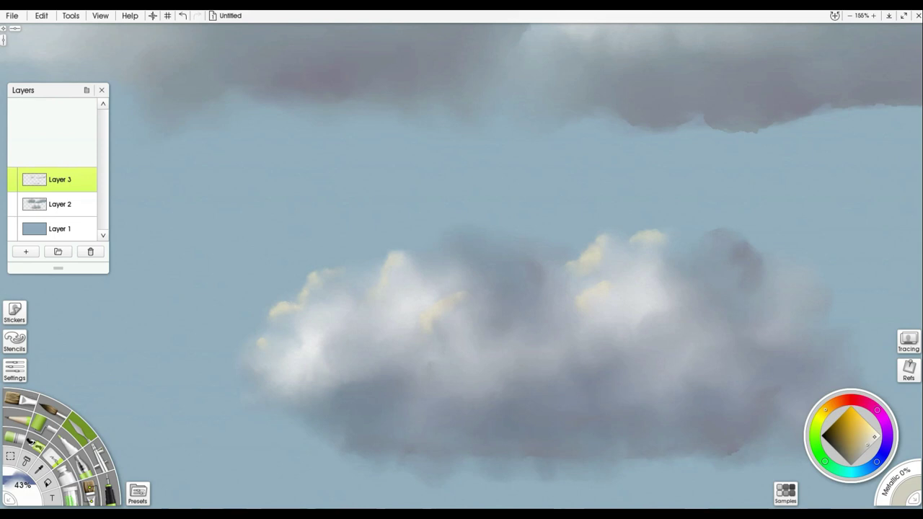
left_click_drag(873, 435, 872, 434)
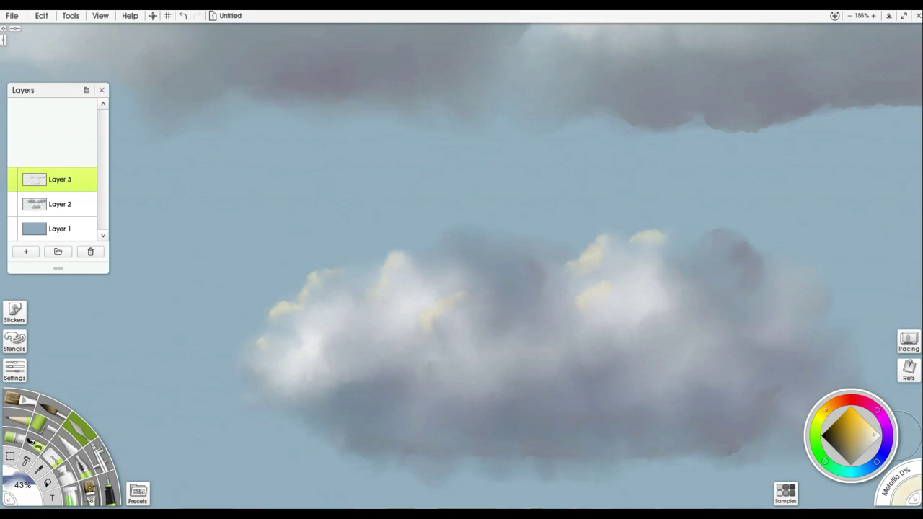
key("[")
key("[")
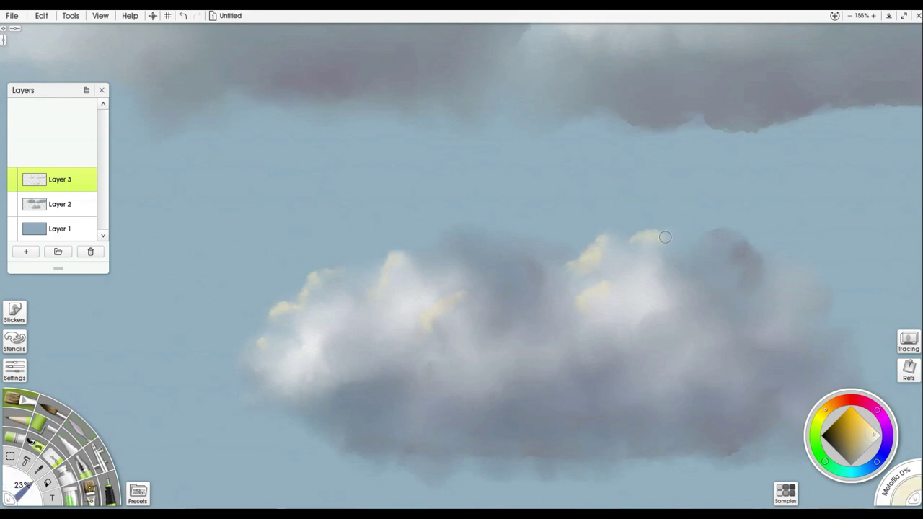
Paint thin cream accent lines on the blended highlights and add new ones on the lower cloud's middle and right puffs
left_click_drag(590, 247, 565, 266)
mouse_move(462, 294)
left_mouse_down()
mouse_move(435, 303)
mouse_move(421, 323)
left_mouse_up()
left_click_drag(300, 307, 319, 266)
mouse_move(382, 268)
left_mouse_down()
mouse_move(398, 253)
mouse_move(370, 284)
left_mouse_up()
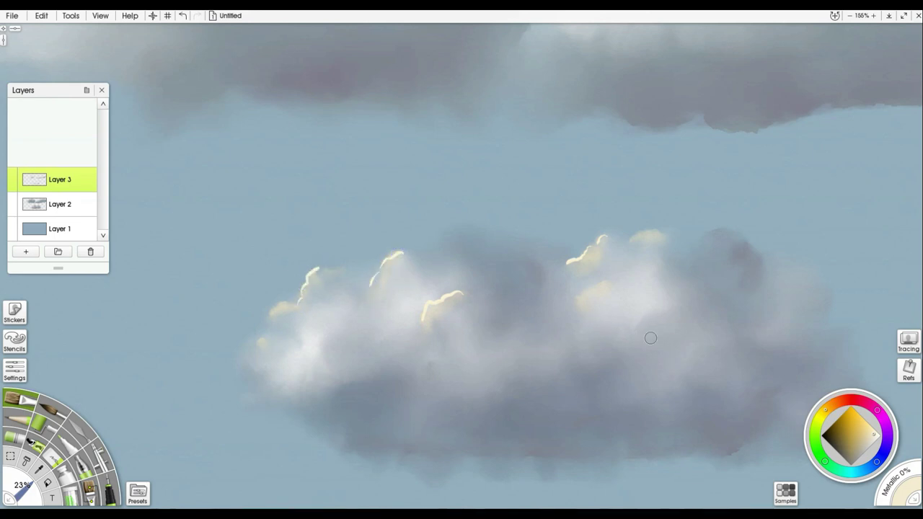
left_click_drag(638, 321, 663, 305)
mouse_move(613, 287)
left_mouse_down()
mouse_move(587, 288)
mouse_move(579, 301)
left_mouse_up()
mouse_move(518, 324)
left_mouse_down()
mouse_move(508, 346)
mouse_move(469, 351)
left_mouse_up()
Blend the cream accent lines into the lower cloud's puffs with the palette knife at 13%
key("bracketright")
key("bracketright")
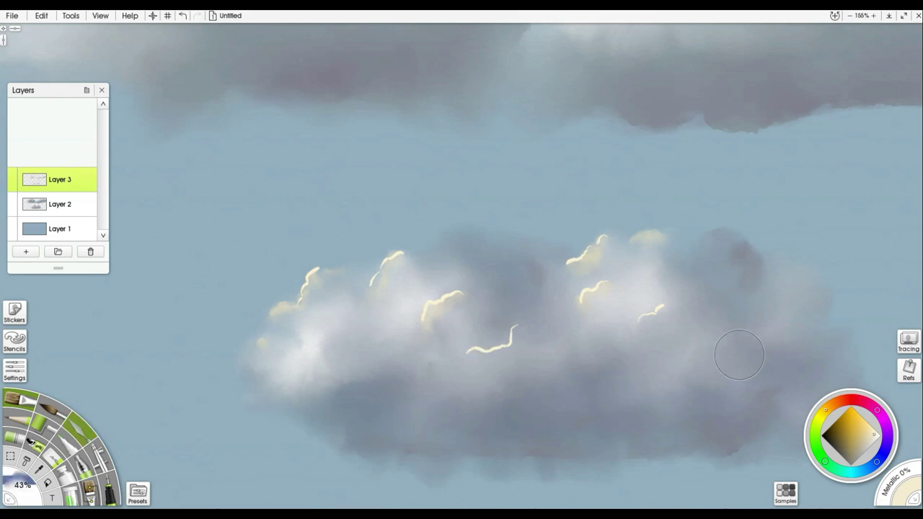
key("bracketleft")
key("bracketleft")
key("bracketleft")
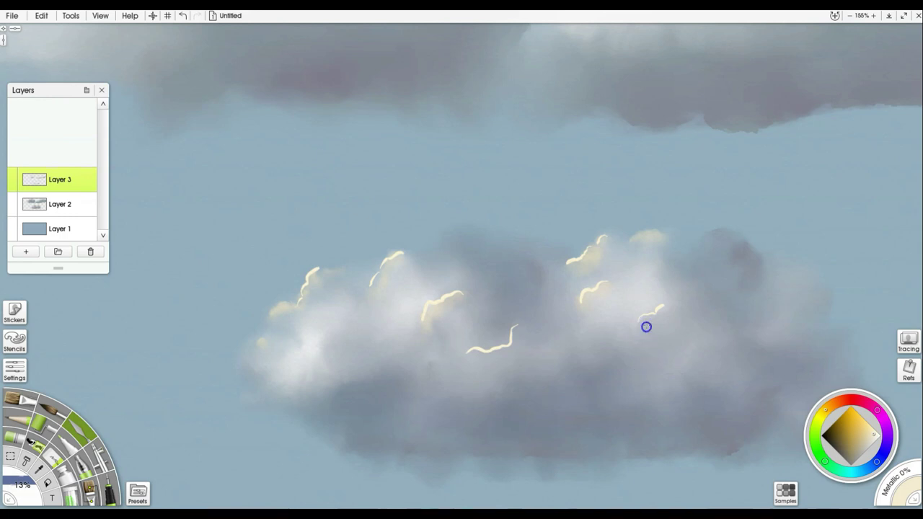
left_click_drag(646, 321, 640, 324)
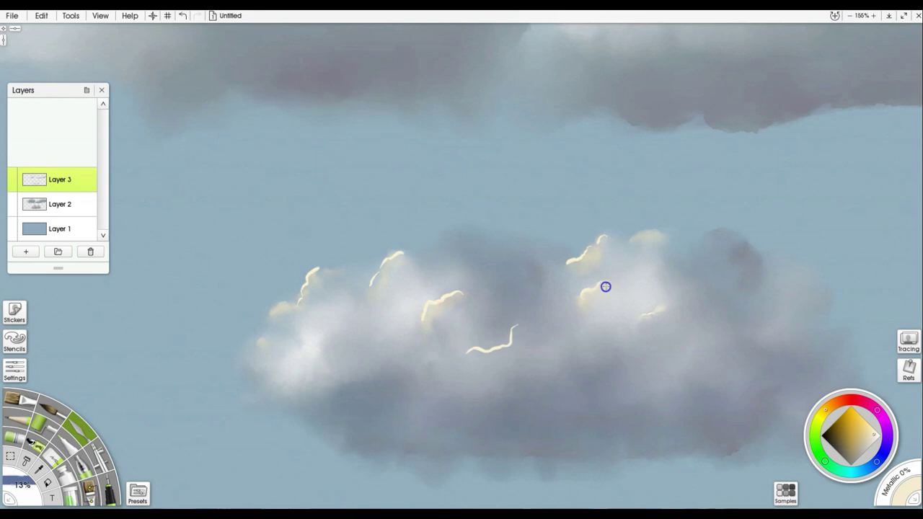
left_click_drag(586, 295, 574, 300)
left_click_drag(578, 263, 606, 243)
left_click_drag(498, 348, 472, 356)
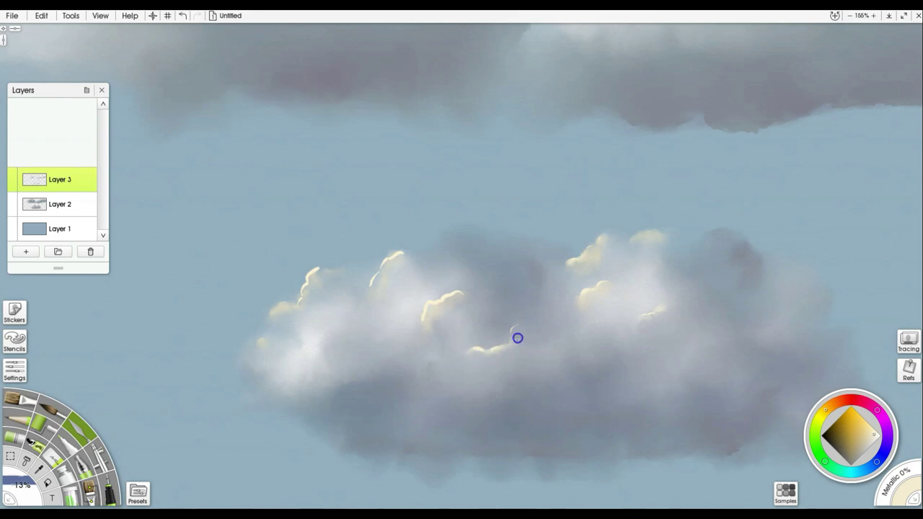
mouse_move(428, 308)
left_mouse_down()
mouse_move(463, 292)
mouse_move(435, 313)
left_mouse_up()
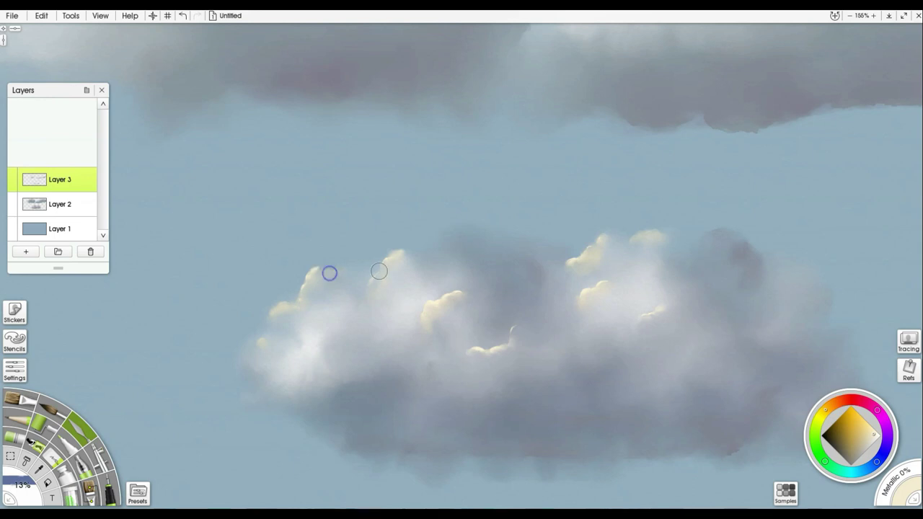
mouse_move(573, 263)
left_mouse_down()
mouse_move(555, 261)
mouse_move(587, 261)
left_mouse_up()
Enlarge the palette knife slightly and soften the cream accents in the middle of the lower cloud
left_click(851, 15)
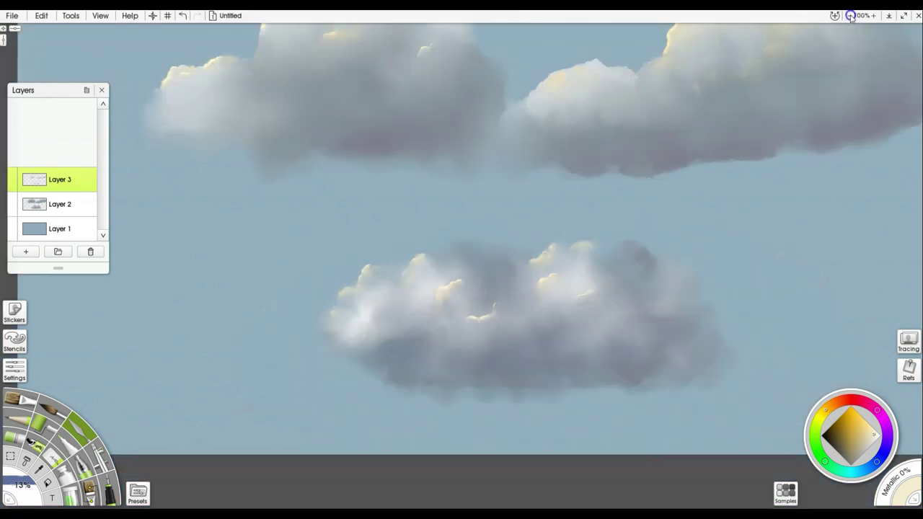
left_click(851, 15)
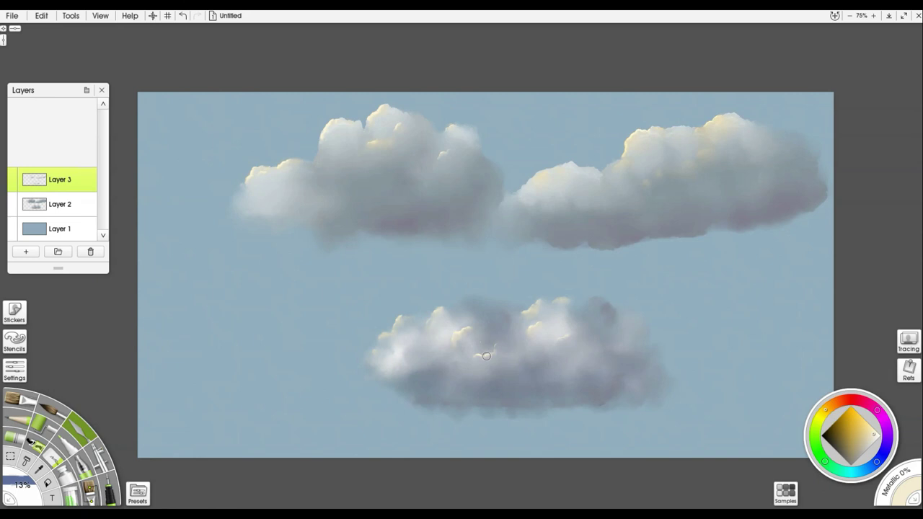
key("bracketright")
key("bracketright")
key("bracketright")
mouse_move(536, 327)
left_mouse_down()
mouse_move(562, 322)
mouse_move(586, 336)
mouse_move(535, 346)
left_mouse_up()
Paint thin cream zigzag streaks with the 23% paint brush in the open sky below the upper-right cloud
left_click(20, 400)
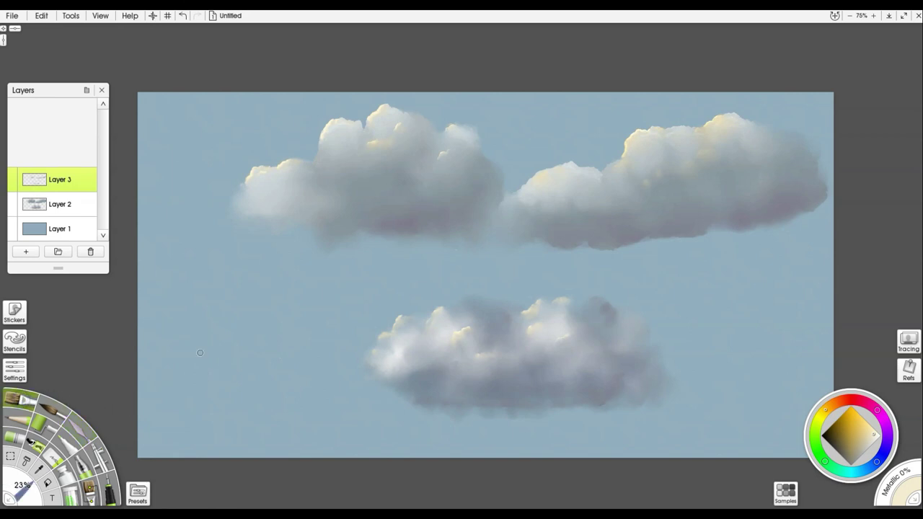
mouse_move(680, 279)
left_mouse_down()
mouse_move(751, 279)
mouse_move(712, 288)
mouse_move(781, 275)
mouse_move(735, 297)
mouse_move(790, 289)
mouse_move(742, 303)
mouse_move(803, 295)
mouse_move(772, 303)
mouse_move(816, 300)
mouse_move(773, 312)
mouse_move(812, 306)
left_mouse_up()
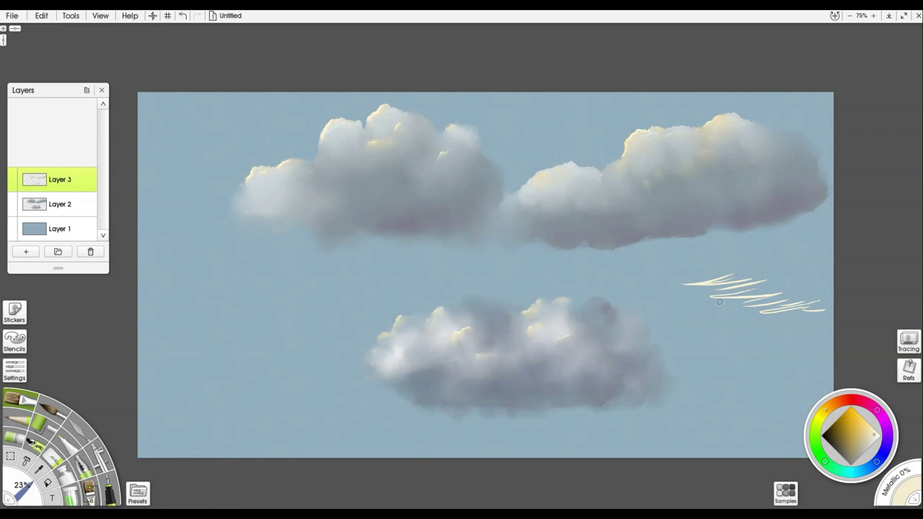
left_click_drag(173, 293, 338, 380)
mouse_move(303, 246)
left_mouse_down()
mouse_move(324, 346)
mouse_move(339, 376)
left_mouse_up()
mouse_move(297, 247)
left_mouse_down()
mouse_move(185, 249)
mouse_move(140, 264)
mouse_move(245, 276)
mouse_move(283, 293)
mouse_move(288, 316)
left_mouse_up()
mouse_move(281, 330)
left_mouse_down()
mouse_move(307, 331)
mouse_move(315, 347)
left_mouse_up()
key("ctrl")
key("ctrl+z")
key("ctrl+z")
key("ctrl+z")
key("ctrl+z")
key("ctrl+z")
key("ctrl+z")
Sample the grey shadow tone from the upper-right cloud and paint thin grey strokes beneath and between the cream streaks
left_click(737, 210, "alt")
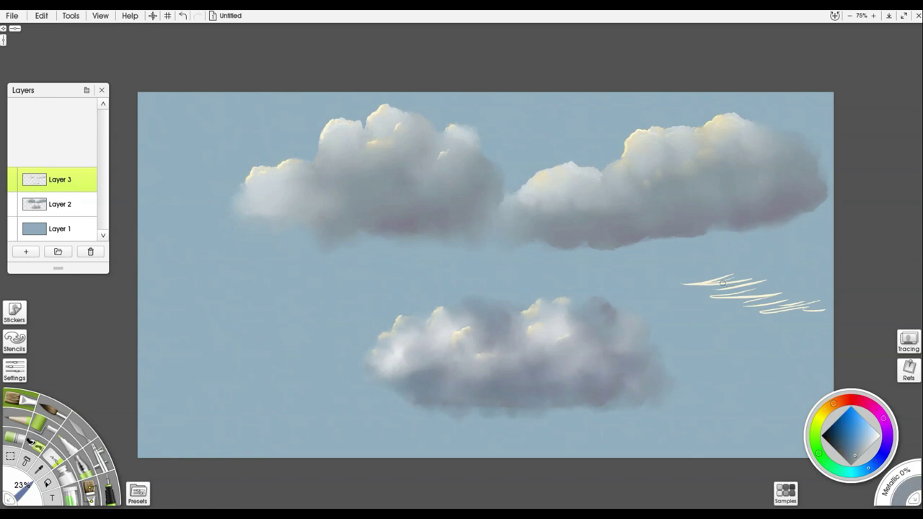
left_click_drag(743, 306, 838, 312)
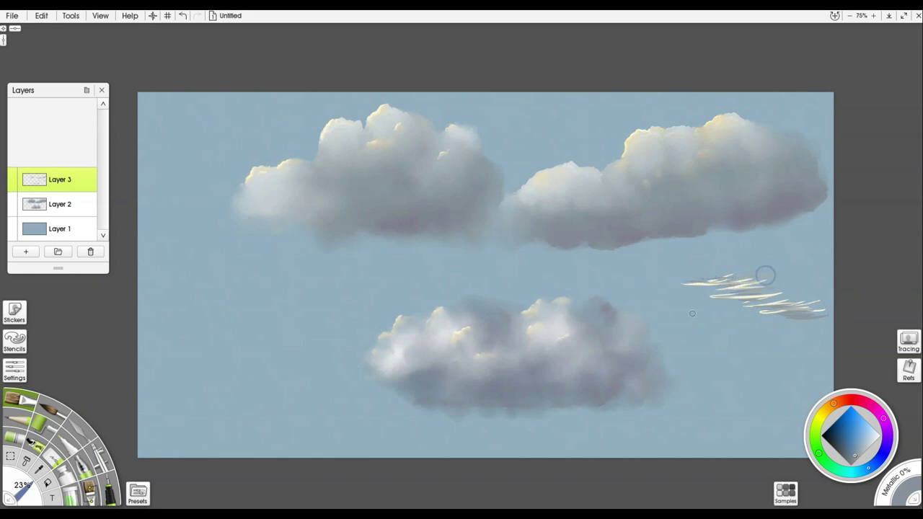
mouse_move(630, 277)
left_mouse_down()
mouse_move(601, 272)
mouse_move(664, 253)
mouse_move(657, 270)
mouse_move(546, 274)
mouse_move(585, 286)
mouse_move(679, 258)
mouse_move(692, 279)
left_mouse_up()
Try to blend the cream and grey streaks into a wispy cloud with the palette knife at 24%
left_click(78, 431)
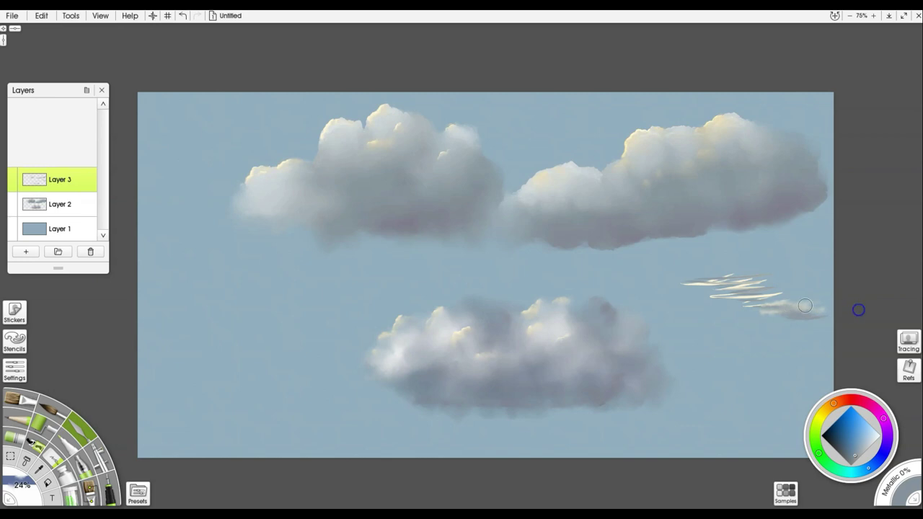
left_click_drag(807, 300, 731, 294)
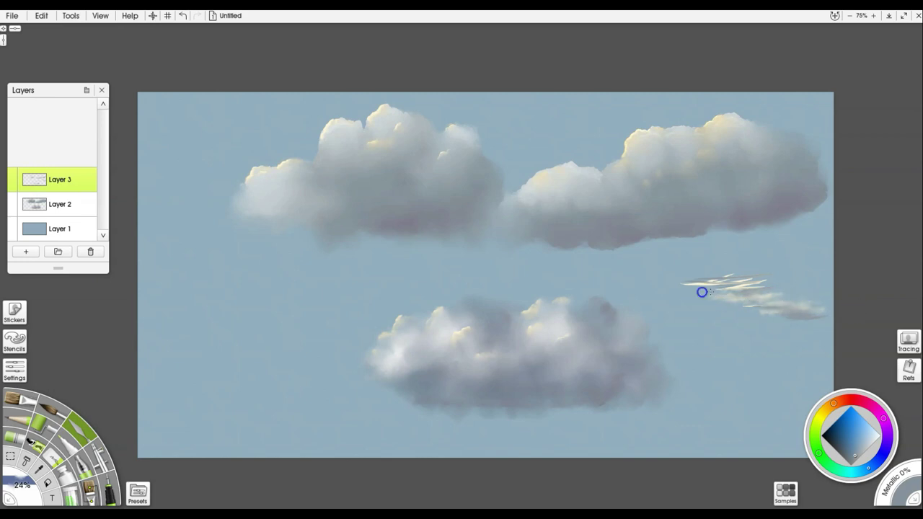
mouse_move(671, 294)
left_mouse_down()
mouse_move(777, 281)
mouse_move(623, 284)
mouse_move(785, 307)
mouse_move(773, 305)
mouse_move(778, 311)
mouse_move(825, 310)
mouse_move(701, 292)
mouse_move(746, 280)
mouse_move(727, 281)
mouse_move(796, 321)
mouse_move(861, 314)
mouse_move(772, 322)
mouse_move(811, 316)
mouse_move(776, 311)
mouse_move(756, 291)
mouse_move(682, 282)
left_mouse_up()
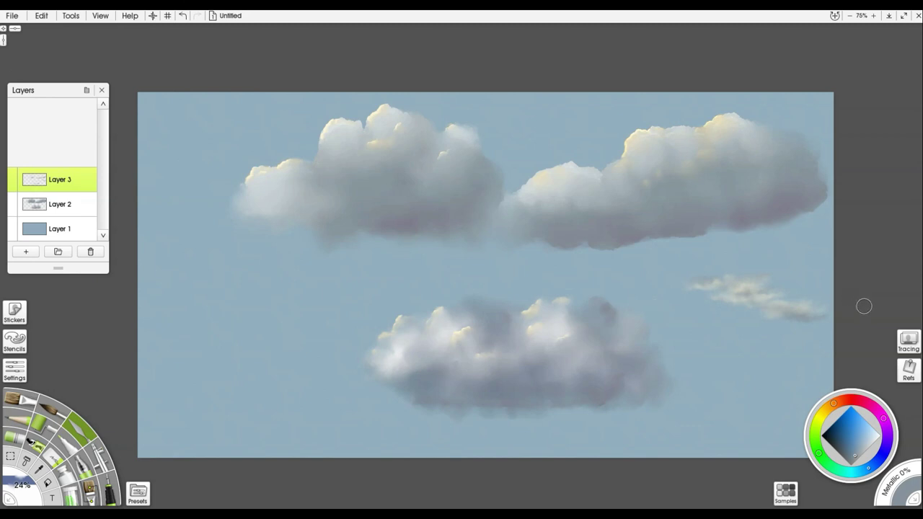
key("ctrl+z")
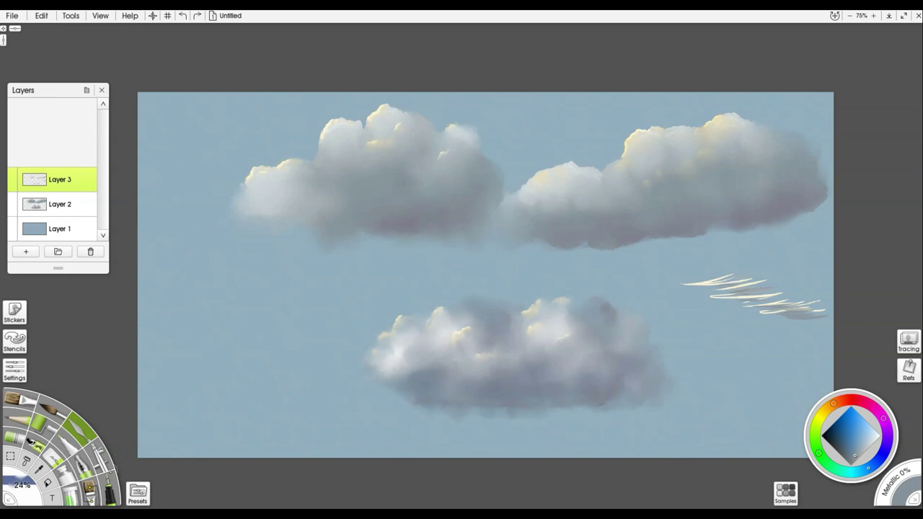
Choose the Hard Out Smudge knife preset and smudge the cream and grey streaks into a layered wispy cloud
left_click(141, 493)
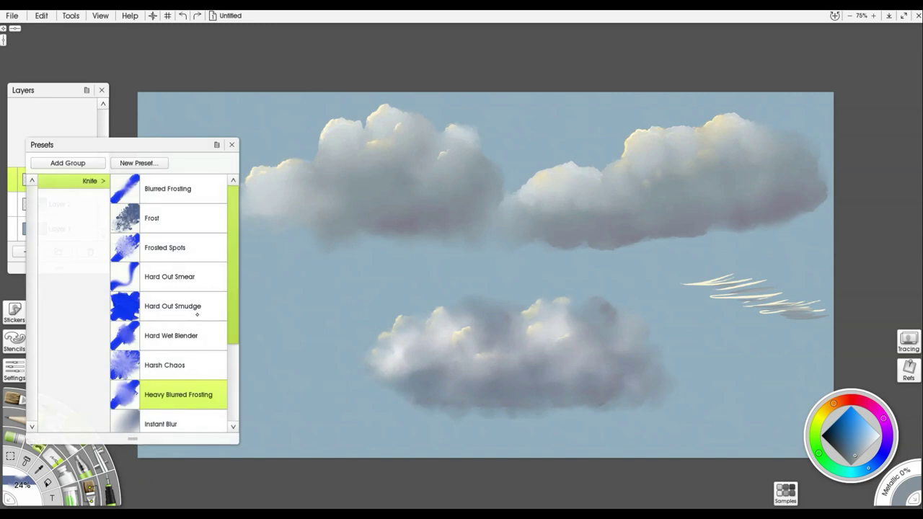
left_click(191, 306)
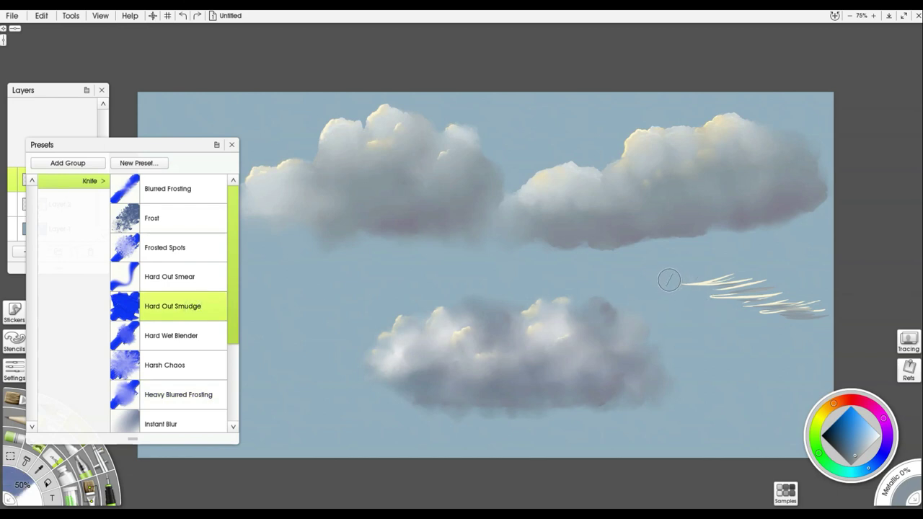
mouse_move(668, 280)
left_mouse_down()
mouse_move(736, 283)
mouse_move(735, 269)
mouse_move(681, 280)
mouse_move(796, 269)
mouse_move(674, 281)
mouse_move(808, 281)
mouse_move(688, 294)
mouse_move(846, 286)
mouse_move(764, 297)
mouse_move(835, 300)
mouse_move(781, 314)
mouse_move(854, 311)
mouse_move(755, 299)
left_mouse_up()
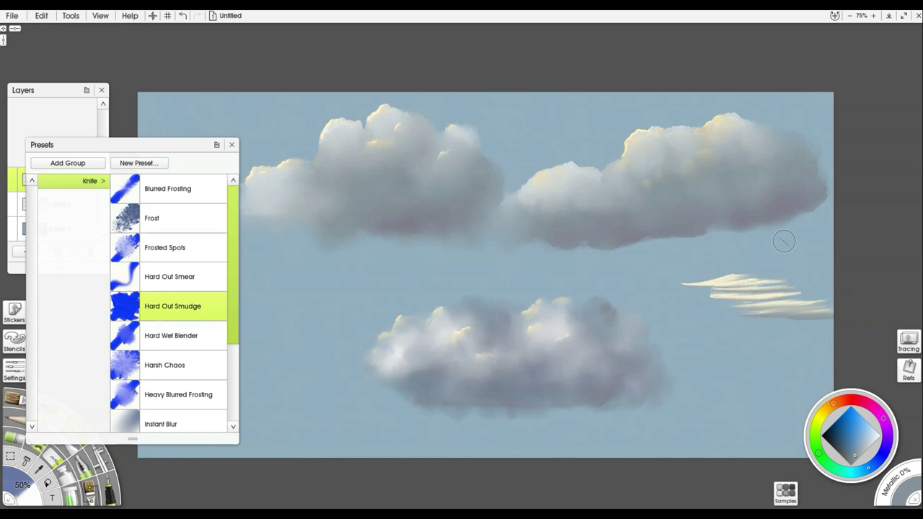
mouse_move(697, 276)
left_mouse_down()
mouse_move(765, 278)
mouse_move(642, 279)
mouse_move(813, 285)
mouse_move(718, 299)
mouse_move(806, 300)
mouse_move(757, 306)
mouse_move(857, 304)
mouse_move(771, 316)
mouse_move(829, 311)
mouse_move(698, 303)
left_mouse_up()
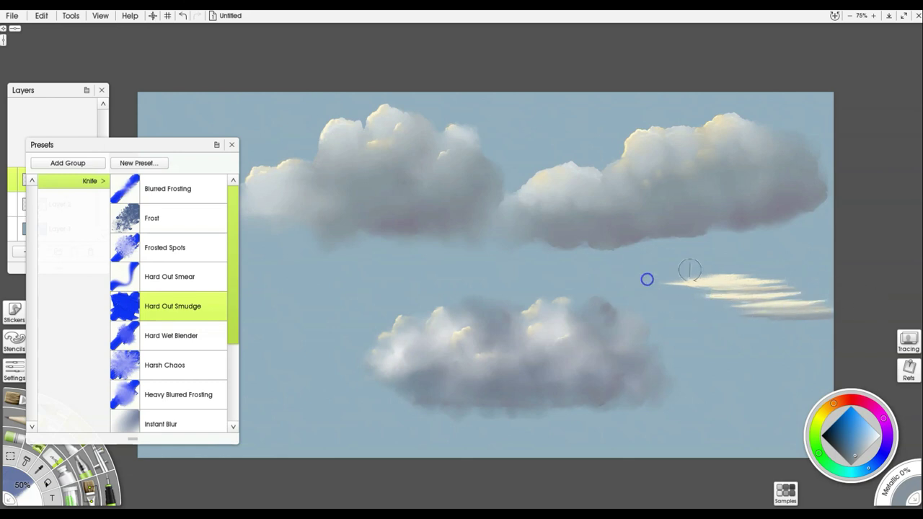
mouse_move(709, 286)
left_mouse_down()
mouse_move(723, 312)
mouse_move(844, 309)
mouse_move(768, 319)
mouse_move(850, 318)
mouse_move(774, 321)
mouse_move(833, 317)
mouse_move(751, 301)
left_mouse_up()
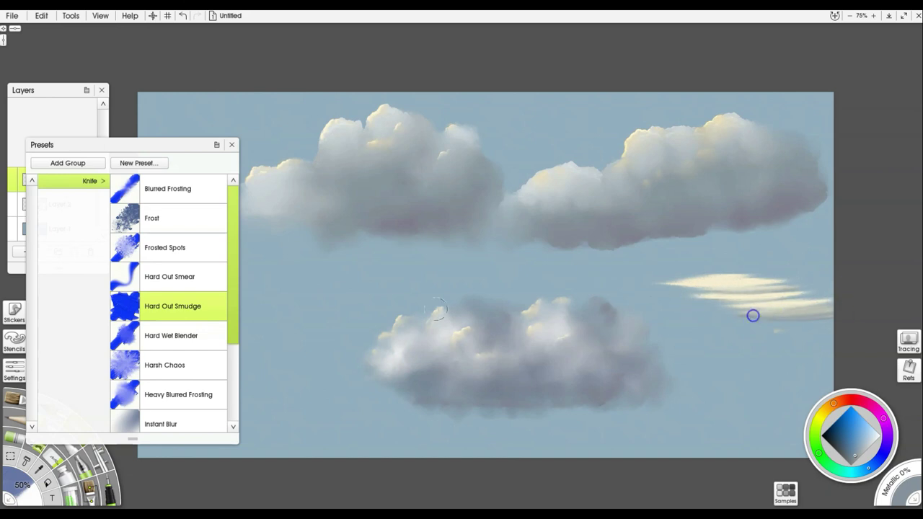
Switch to the Hard Out Smear knife preset and smear the wispy cloud horizontally into long thin bands
left_click(192, 275)
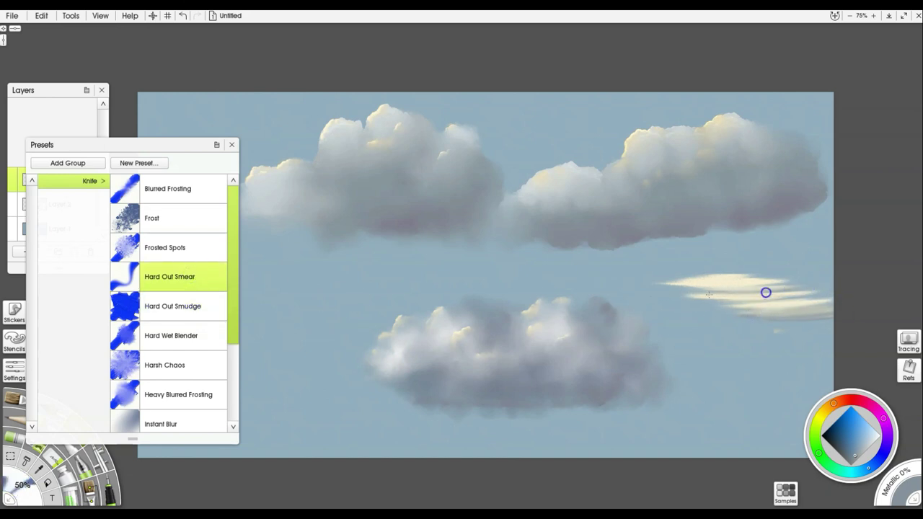
left_click_drag(795, 269, 604, 282)
left_click_drag(825, 309, 687, 309)
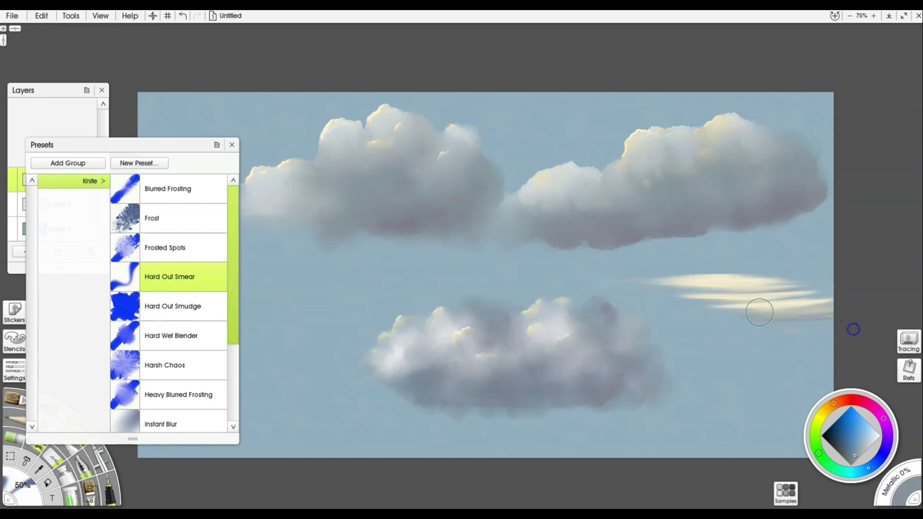
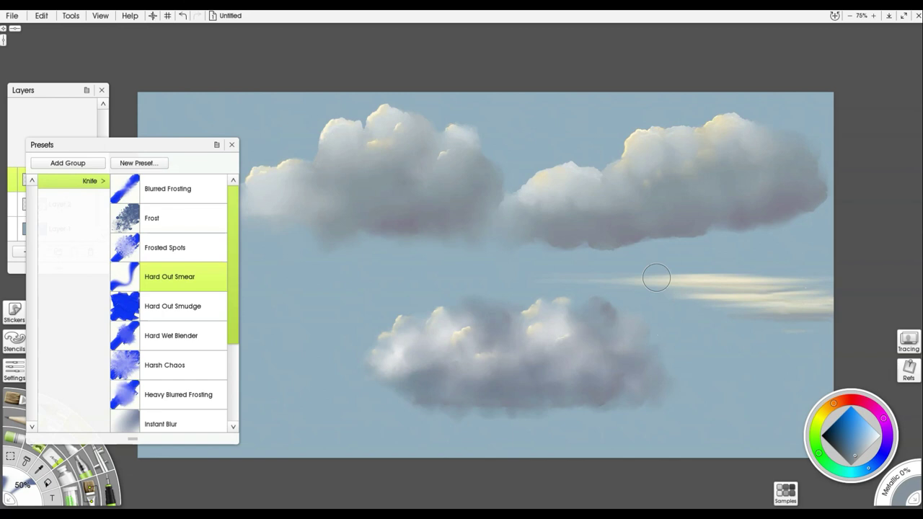
left_click(232, 145)
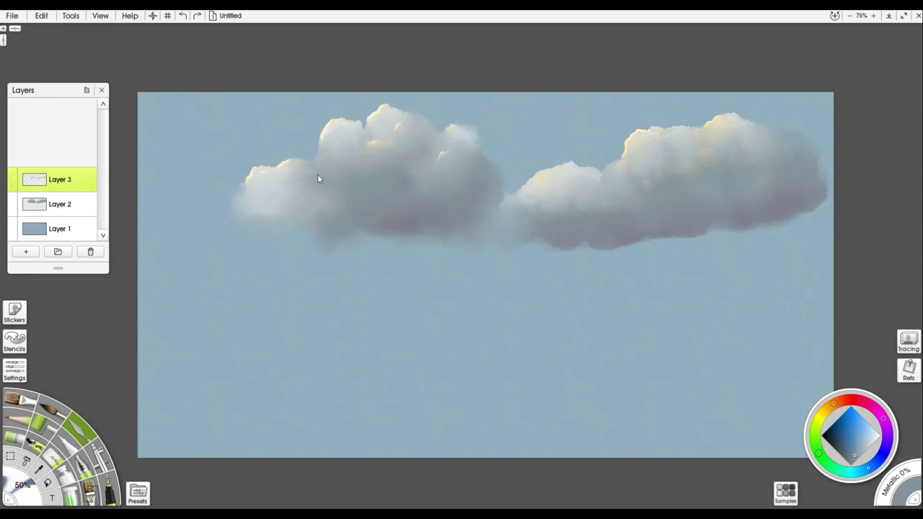
Merge Layer 3 down into Layer 2 and move the two remaining clouds to the middle of the canvas
right_click(58, 191)
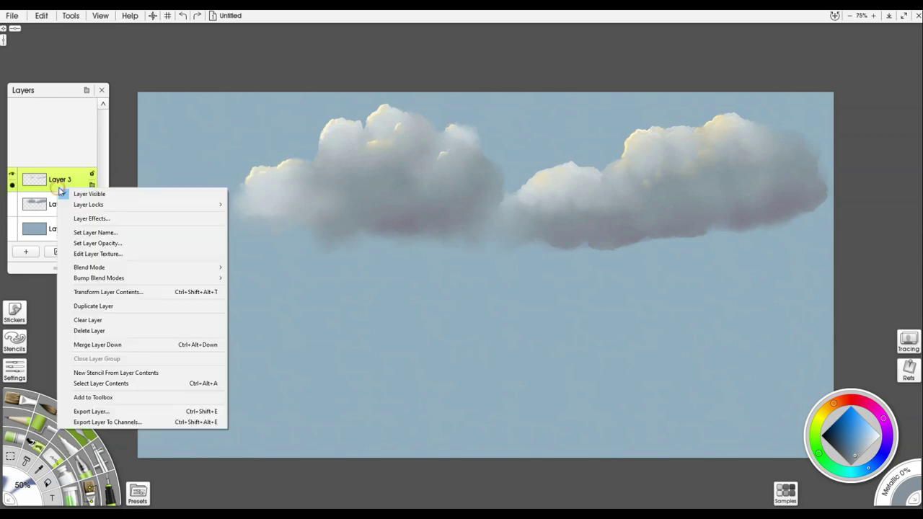
left_click(98, 344)
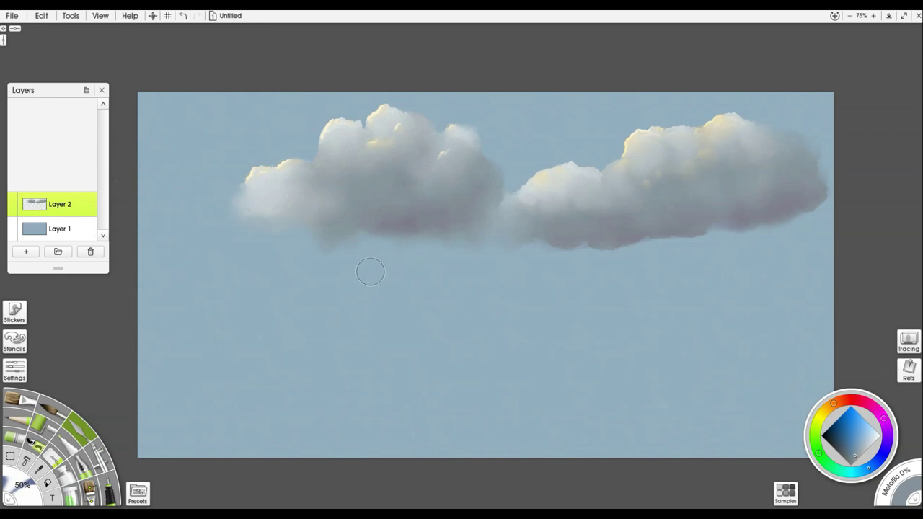
key("ctrl+t")
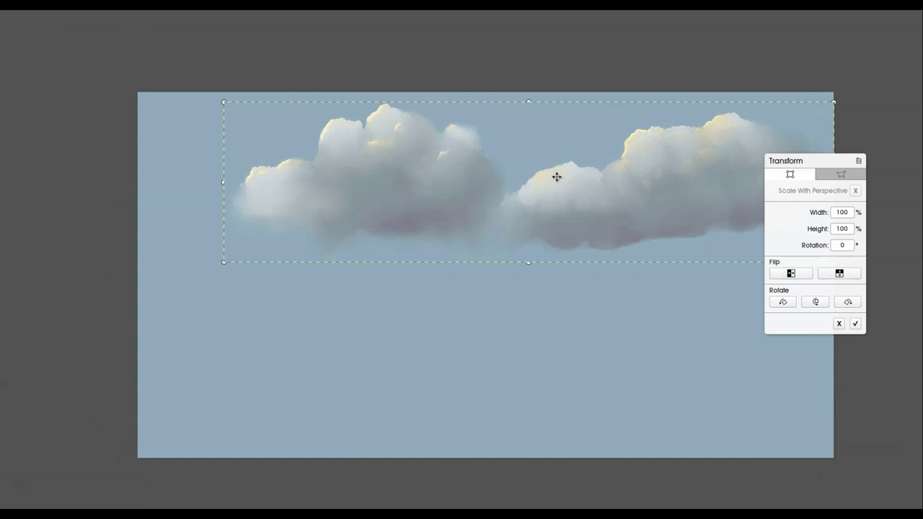
left_click_drag(535, 172, 486, 268)
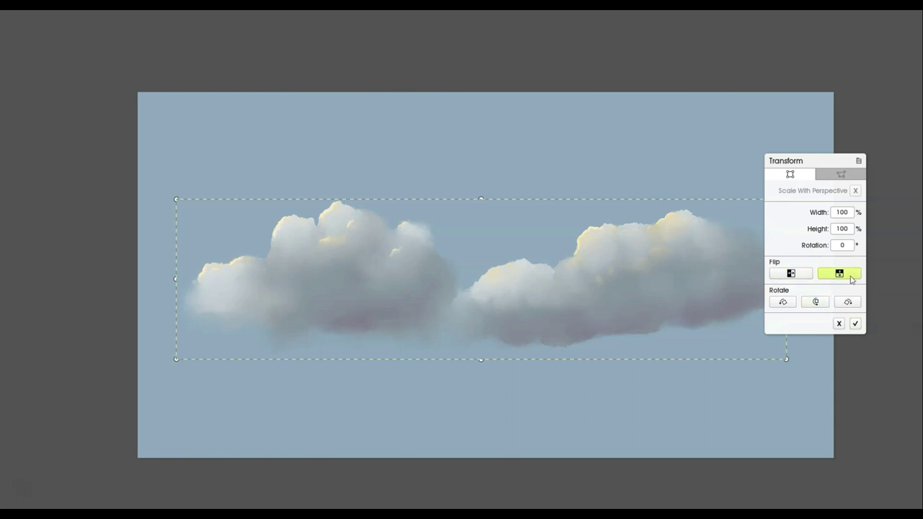
left_click(854, 324)
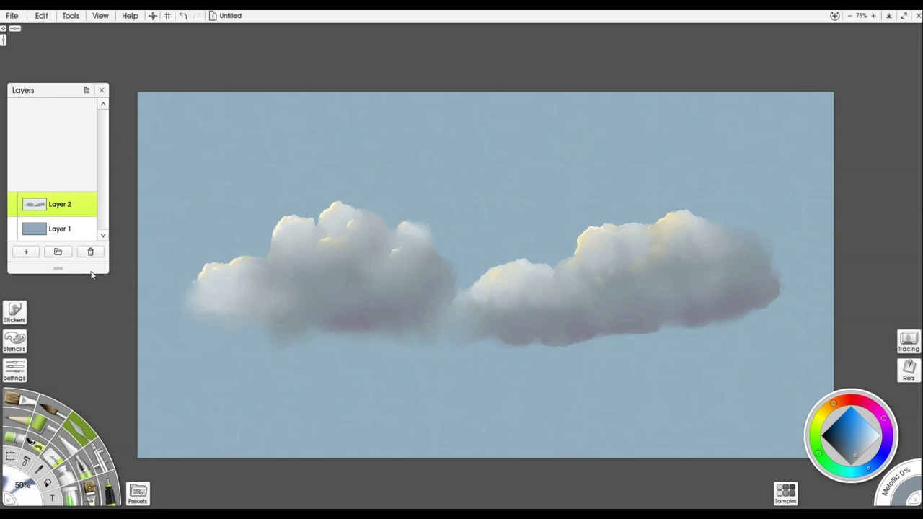
Add a new layer above the clouds and set up the airbrush with the Big and Subtle preset
left_click(25, 251)
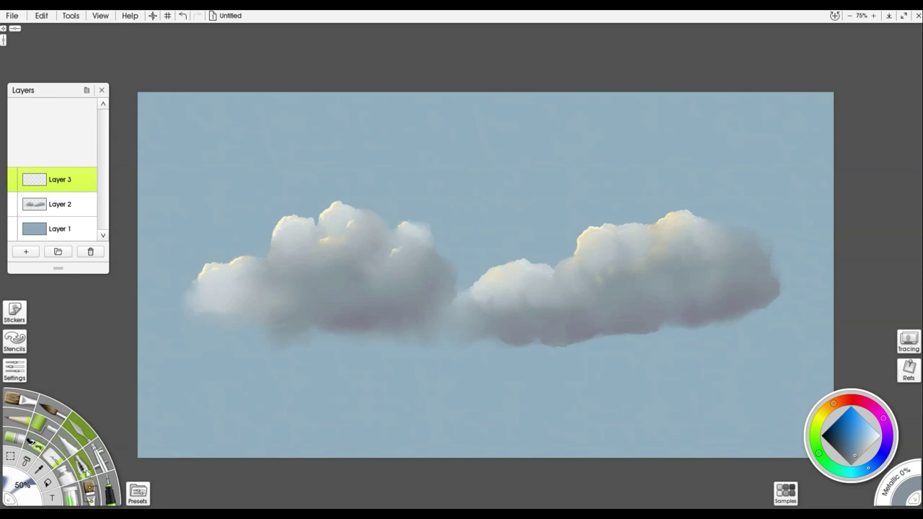
left_click(101, 456)
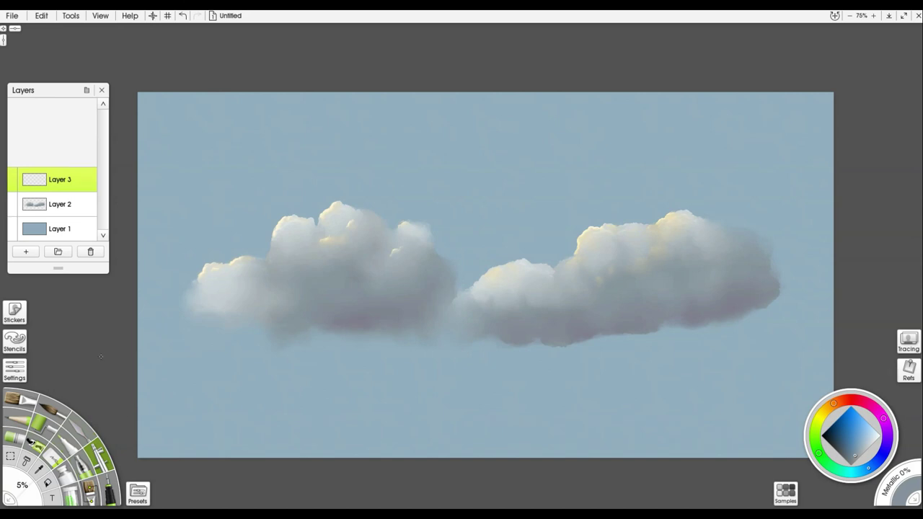
left_click(137, 493)
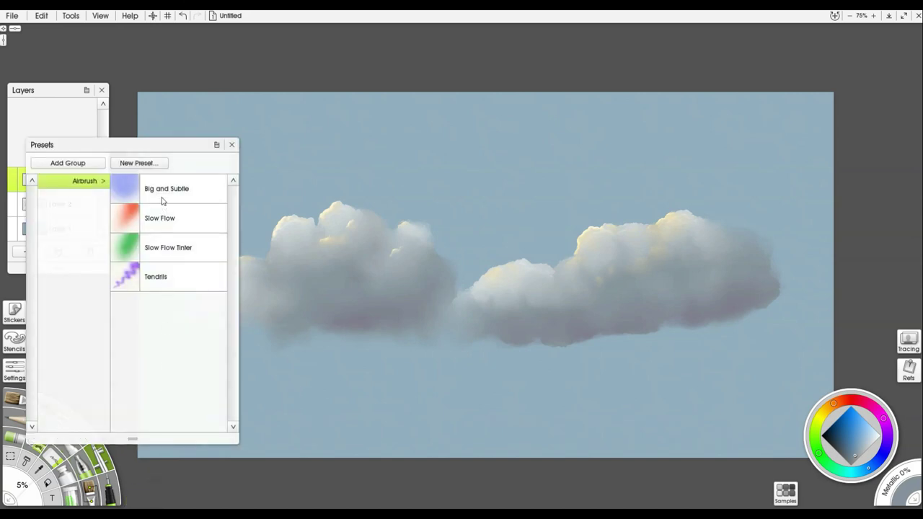
left_click(163, 198)
left_click(231, 145)
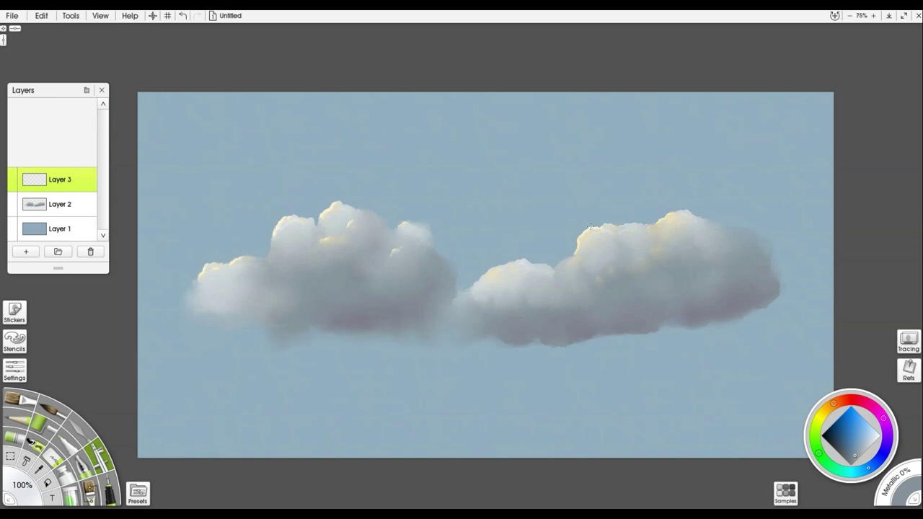
Sample the cream highlight on the right cloud's top edge and airbrush a diagonal light ray from the canvas's upper-left corner across the clouds
left_click(589, 227, "alt")
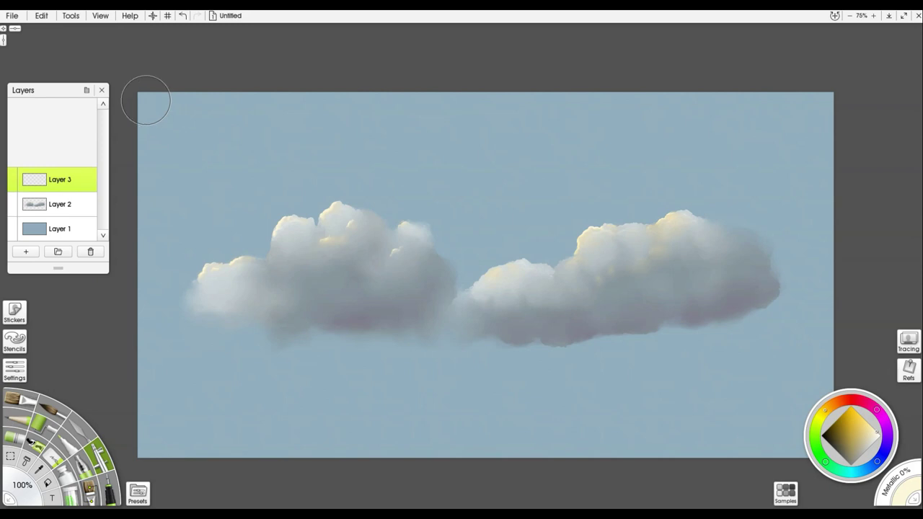
mouse_move(141, 96)
left_mouse_down()
mouse_move(413, 282)
mouse_move(506, 328)
left_mouse_up()
left_click_drag(507, 329, 505, 326)
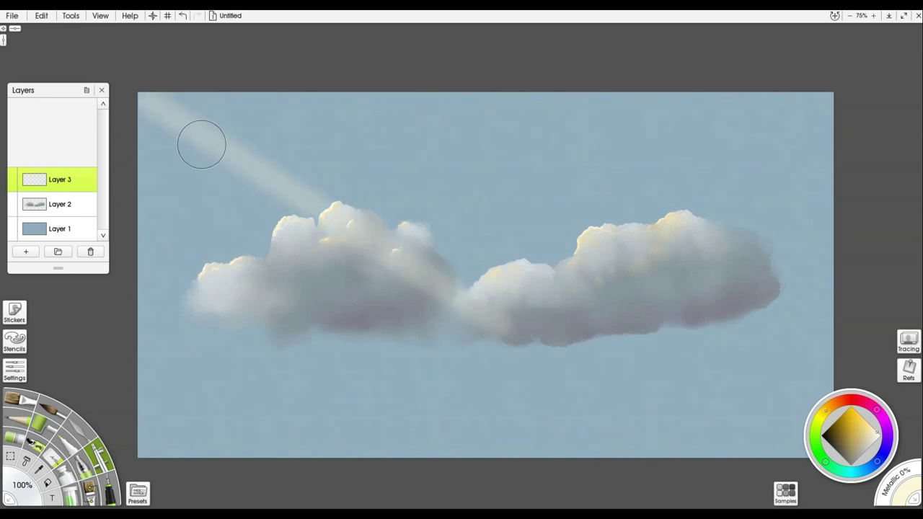
Airbrush more diagonal cream rays from the canvas's upper-left corner across both clouds, brightening the beam near the corner
mouse_move(150, 94)
left_mouse_down()
mouse_move(651, 367)
mouse_move(681, 405)
left_mouse_up()
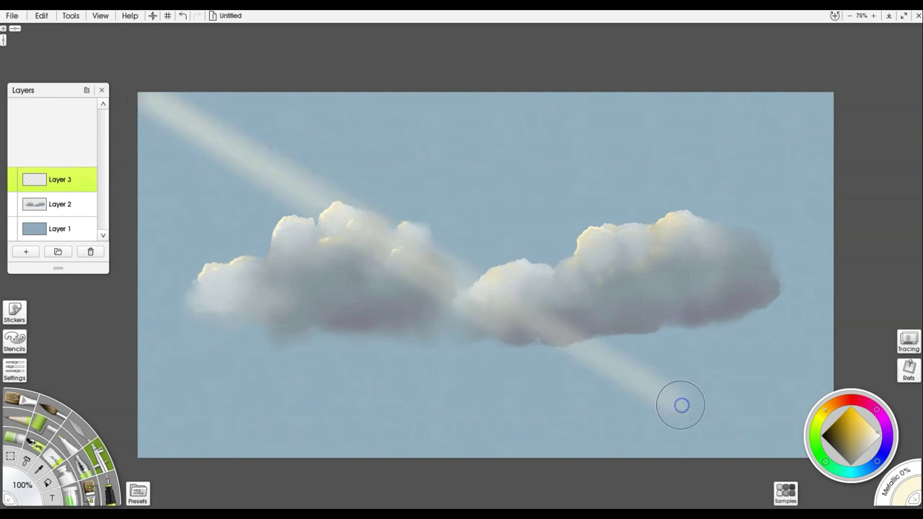
mouse_move(136, 108)
left_mouse_down()
mouse_move(367, 274)
mouse_move(603, 403)
mouse_move(649, 441)
left_mouse_up()
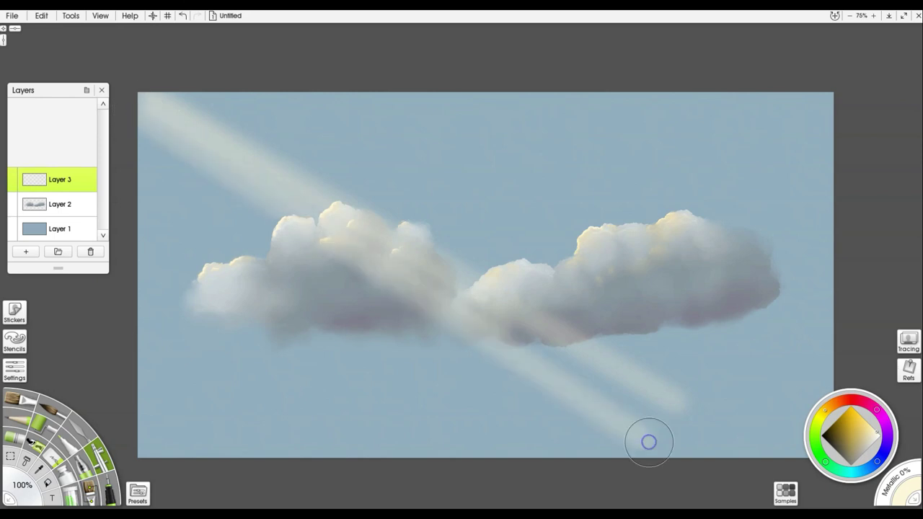
mouse_move(138, 106)
left_mouse_down()
mouse_move(181, 117)
mouse_move(256, 173)
left_mouse_up()
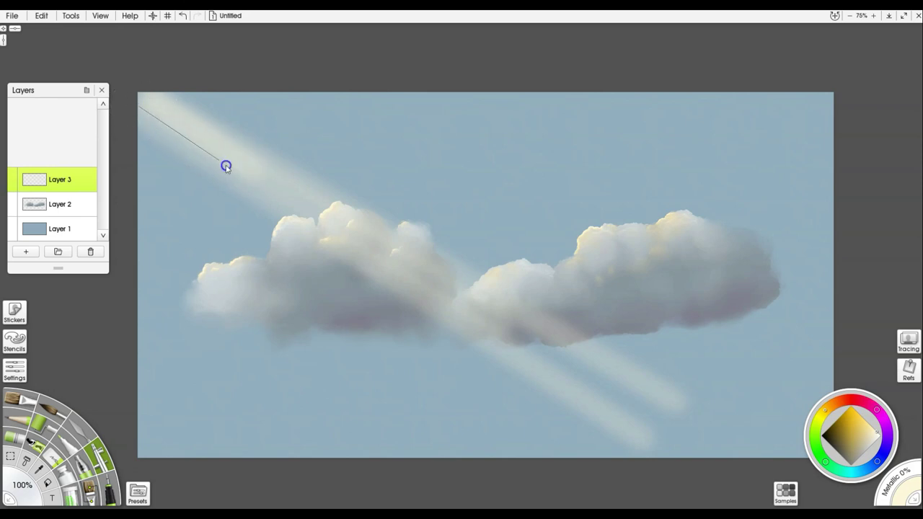
left_click_drag(148, 97, 209, 150)
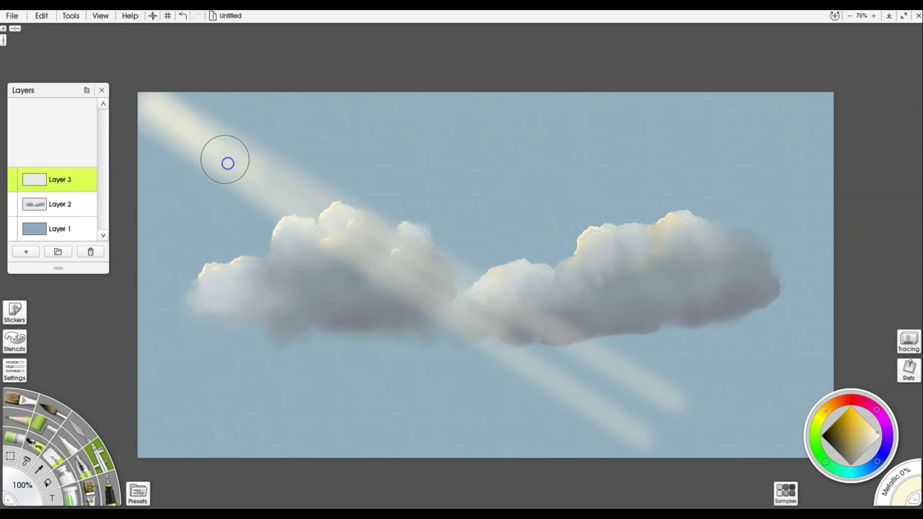
Airbrush a second broad diagonal light beam from the canvas's upper edge down across the right cloud
left_click_drag(409, 92, 810, 317)
left_click_drag(411, 92, 795, 332)
left_click_drag(377, 91, 711, 276)
left_click_drag(411, 92, 615, 214)
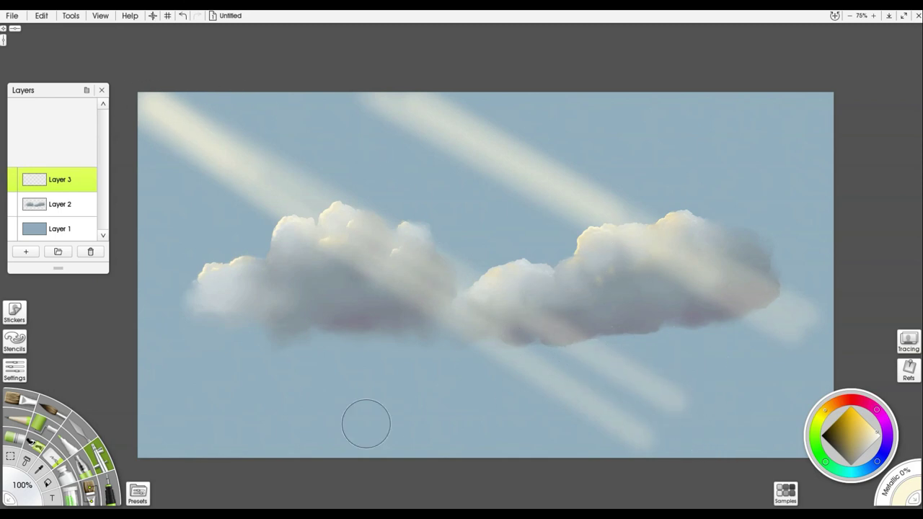
Switch to the Instant Blur knife preset and enlarge the tool size to 107%
left_click(137, 494)
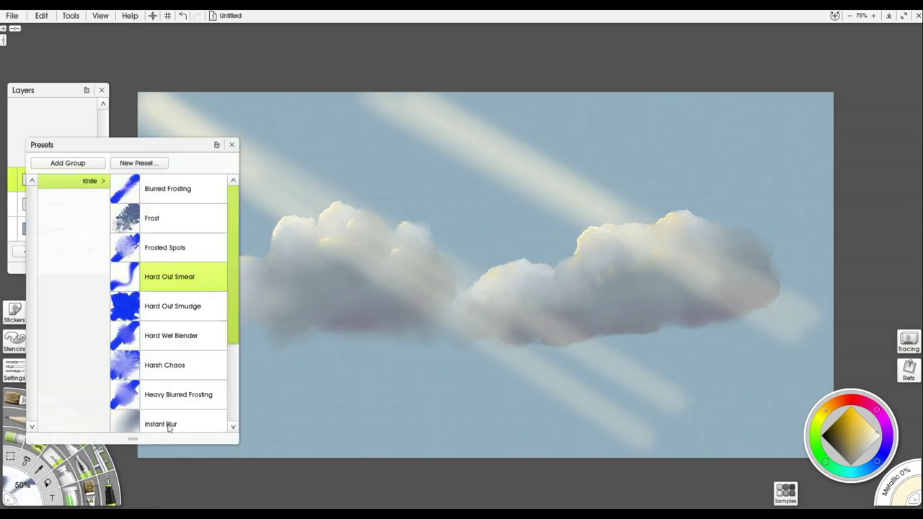
left_click(168, 426)
left_click(231, 146)
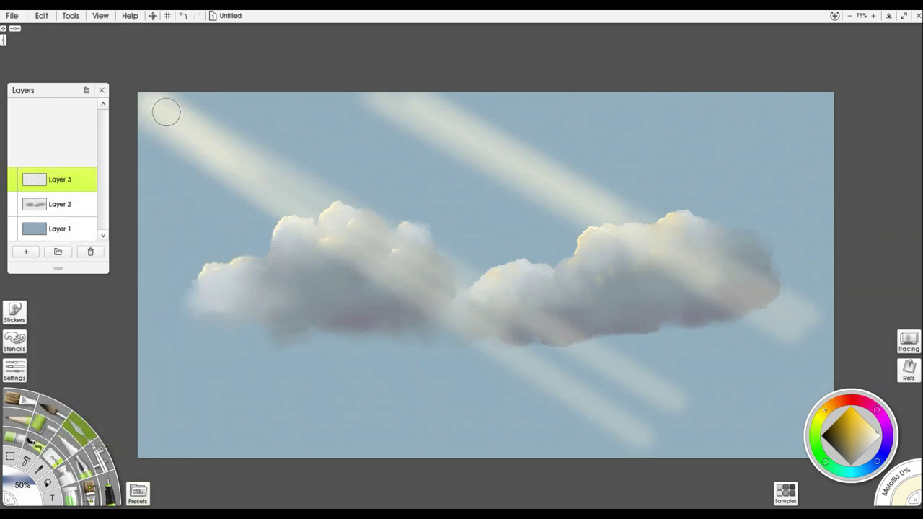
mouse_move(166, 110)
left_mouse_down()
mouse_move(238, 124)
mouse_move(179, 143)
left_mouse_up()
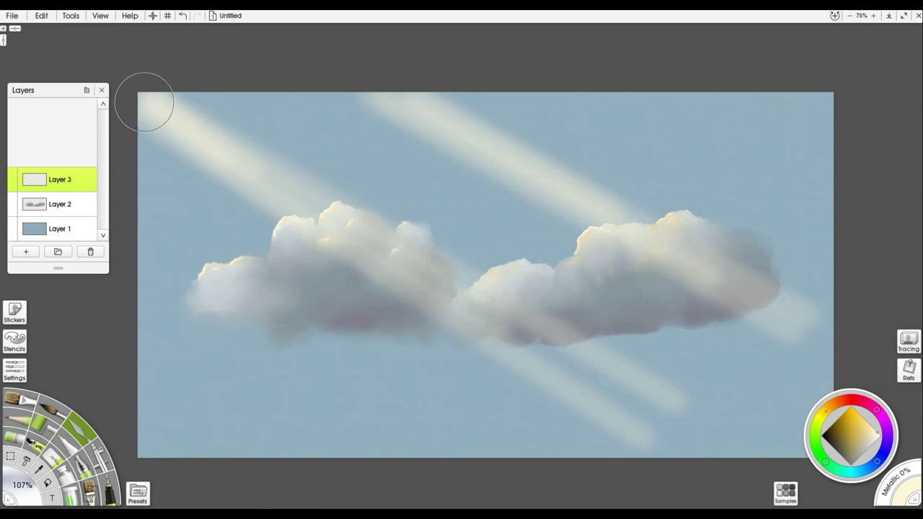
Check the Instant Blur settings and blur the light rays on Layer 3 with long diagonal strokes along the beams
mouse_move(144, 94)
left_mouse_down()
mouse_move(257, 195)
mouse_move(509, 356)
mouse_move(721, 443)
mouse_move(729, 470)
left_mouse_up()
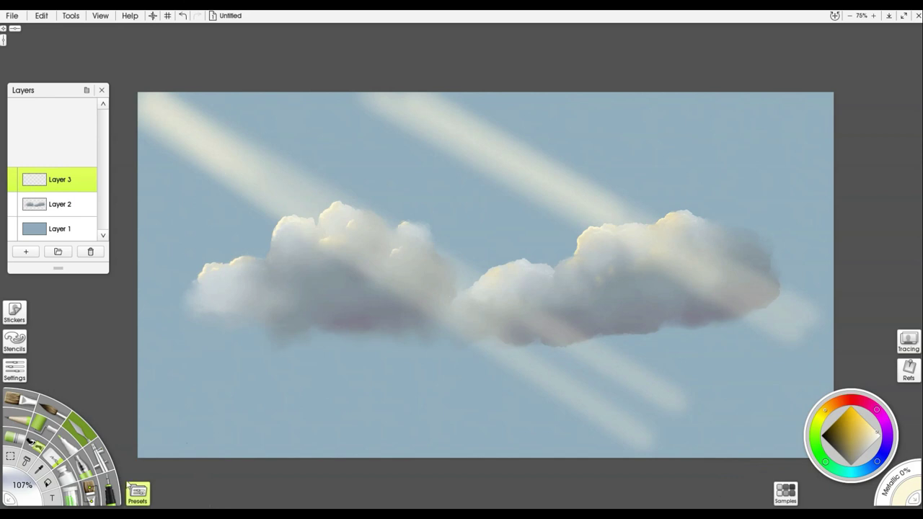
left_click(15, 370)
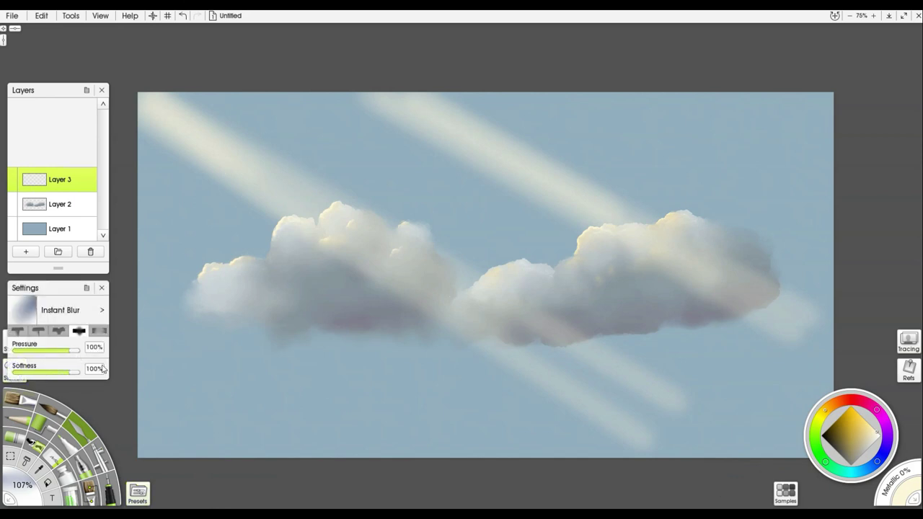
left_click(102, 290)
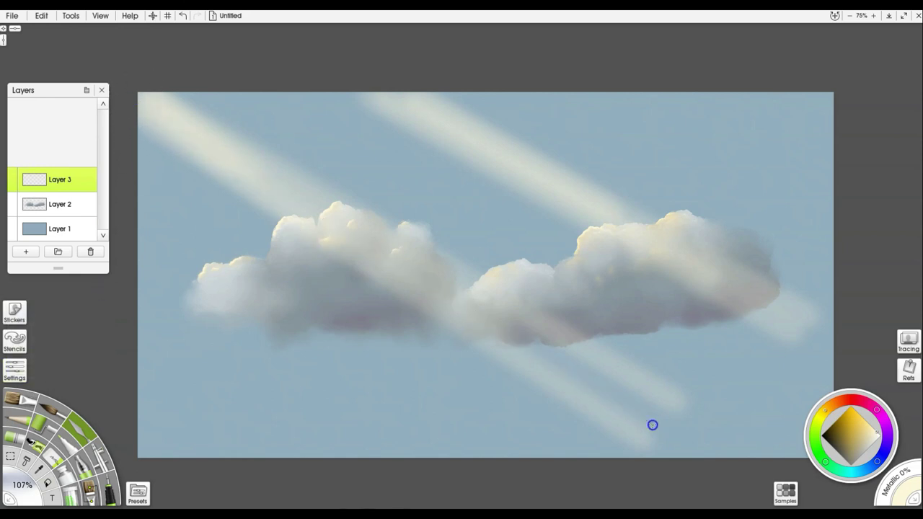
left_click_drag(141, 95, 681, 408)
mouse_move(707, 445)
left_mouse_down()
mouse_move(493, 348)
mouse_move(278, 177)
mouse_move(233, 154)
left_mouse_up()
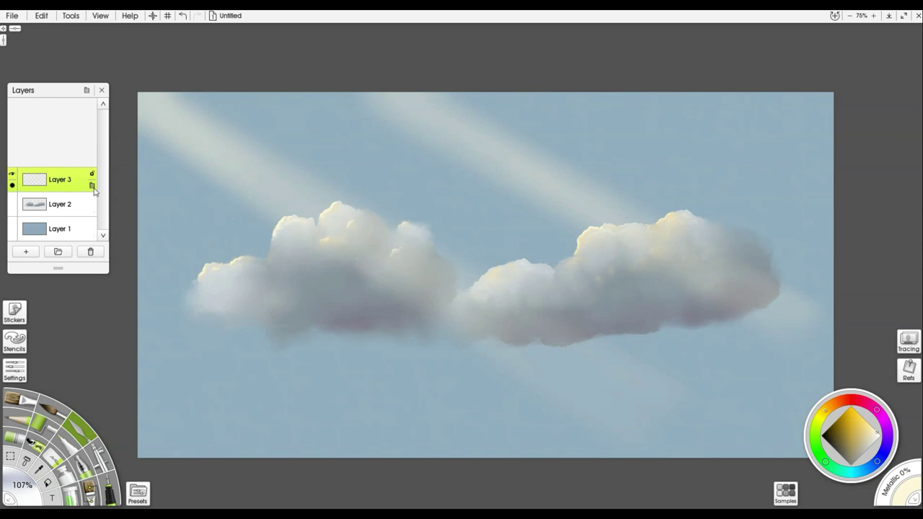
Try the Overlay and Lighten blend modes on Layer 3 and set it back to Normal
left_click(91, 188)
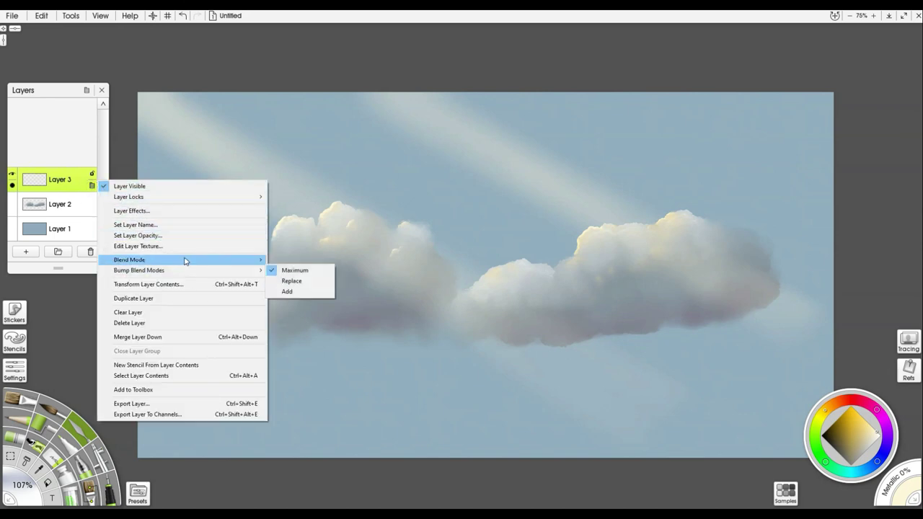
mouse_move(185, 260)
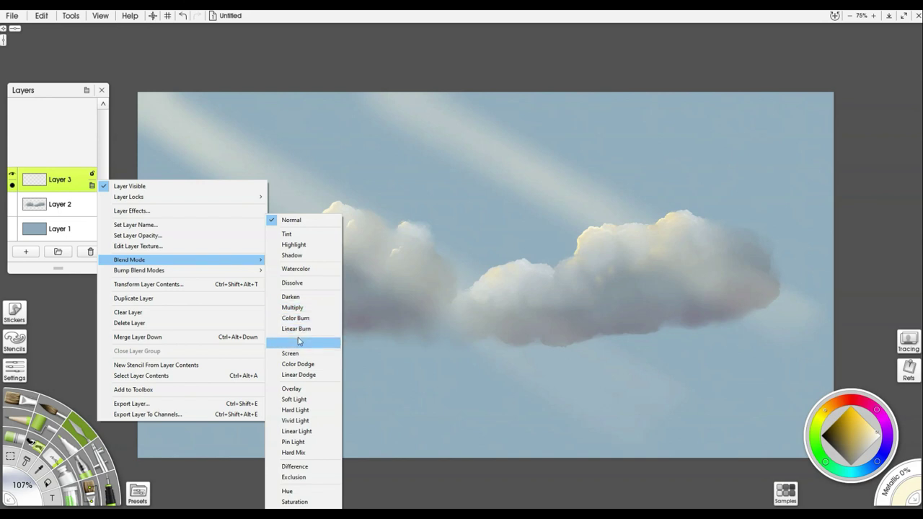
left_click(292, 389)
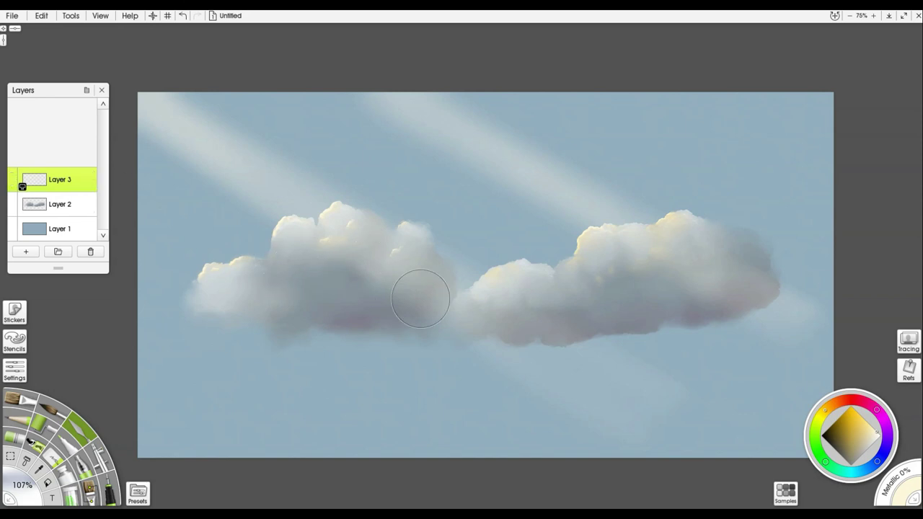
left_click(94, 188)
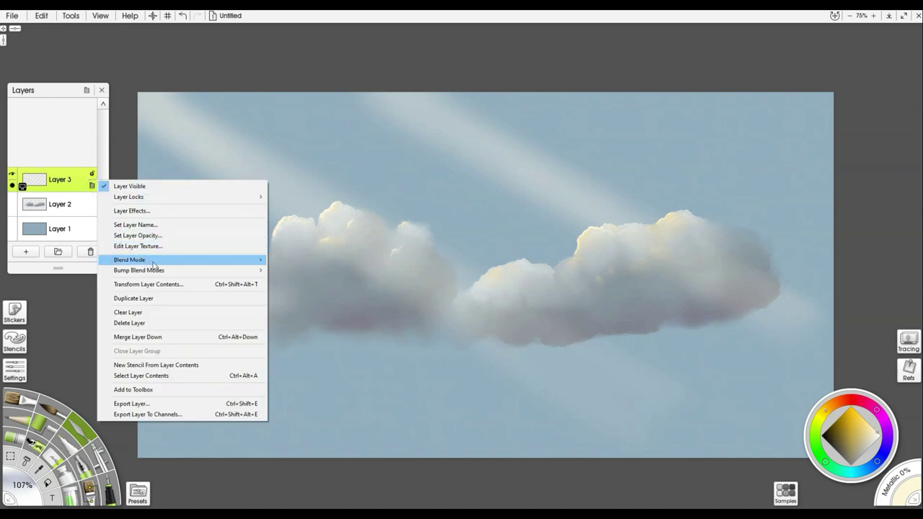
mouse_move(165, 270)
mouse_move(232, 261)
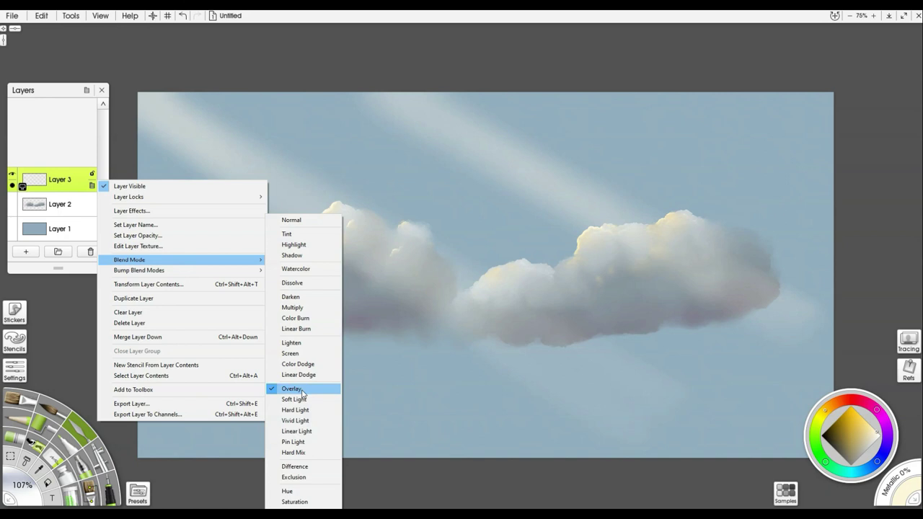
left_click(297, 343)
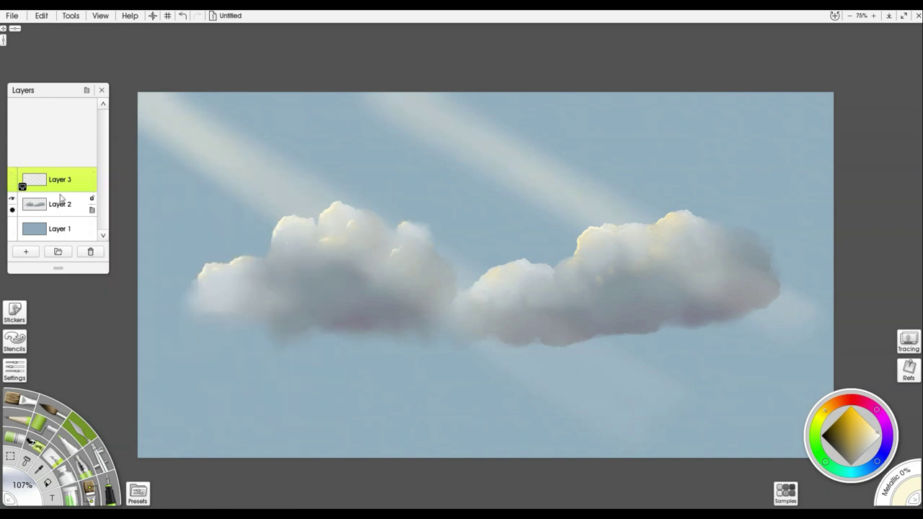
left_click(93, 186)
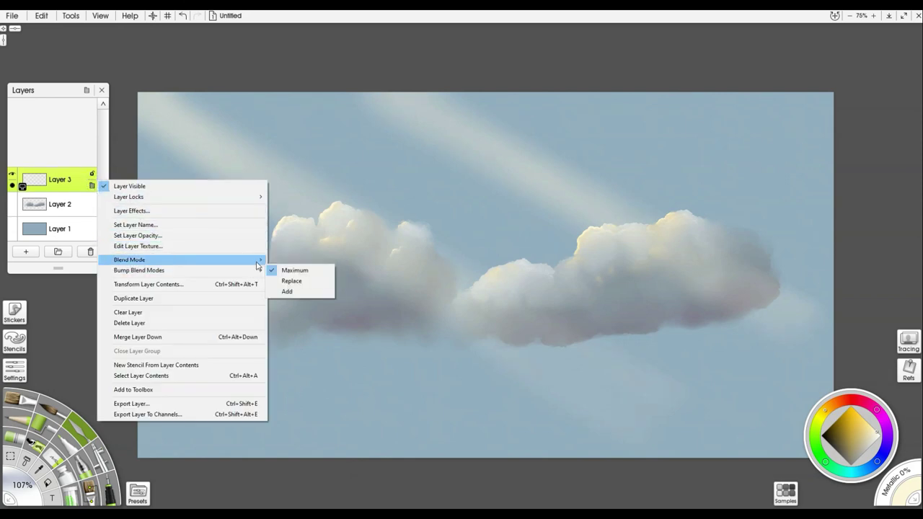
mouse_move(258, 261)
left_click(299, 221)
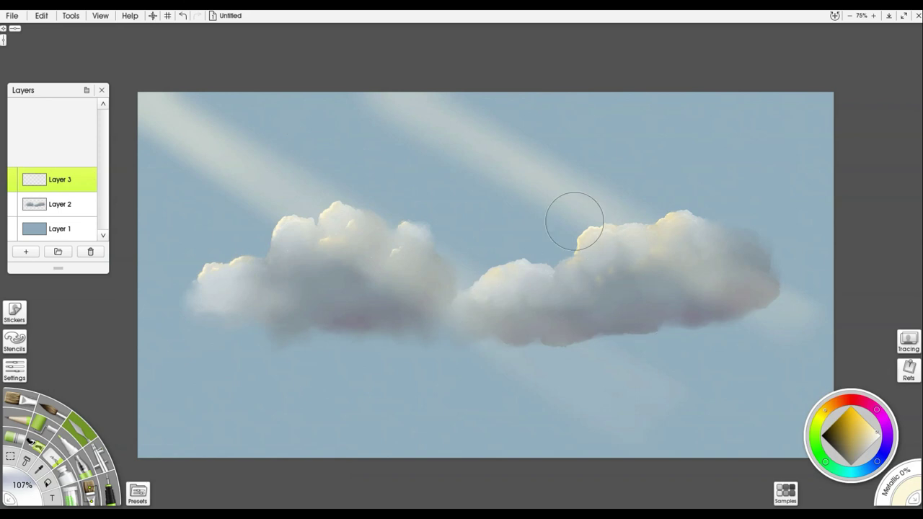
Lower the opacity of Layer 3 to make the light rays fainter over the sky and clouds
mouse_move(417, 209)
left_mouse_down()
mouse_move(380, 247)
mouse_move(336, 247)
mouse_move(348, 274)
mouse_move(340, 278)
mouse_move(341, 264)
mouse_move(344, 278)
mouse_move(385, 275)
left_mouse_up()
key("ctrl+equal")
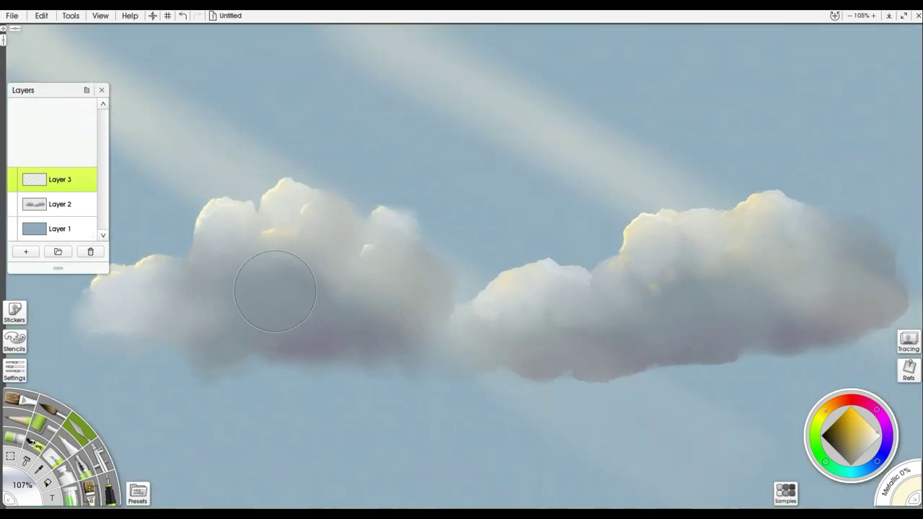
left_click_drag(294, 212, 307, 163)
mouse_move(12, 186)
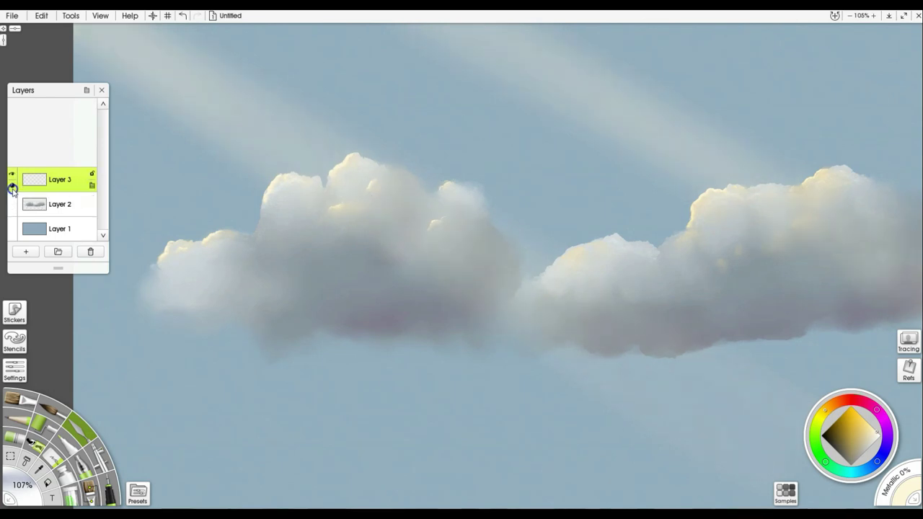
left_click_drag(12, 186, 13, 192)
left_click(12, 187)
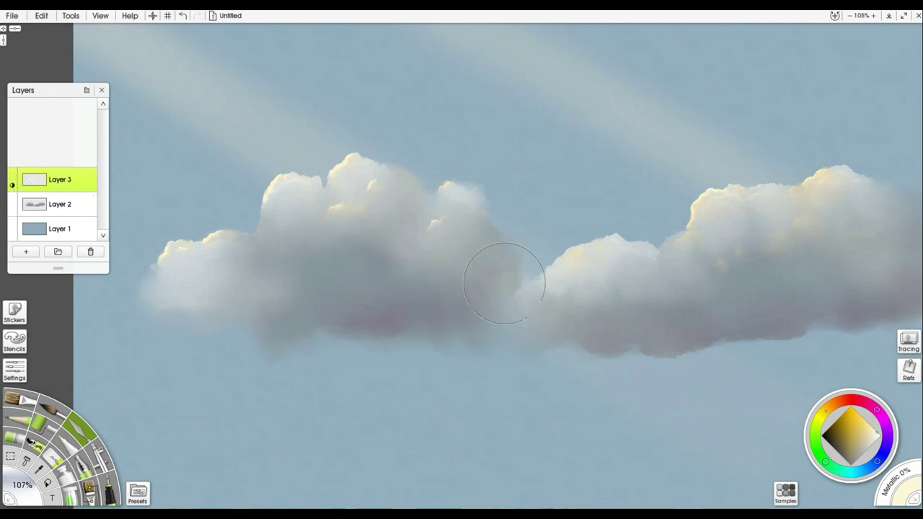
left_click(850, 16)
left_click(849, 15)
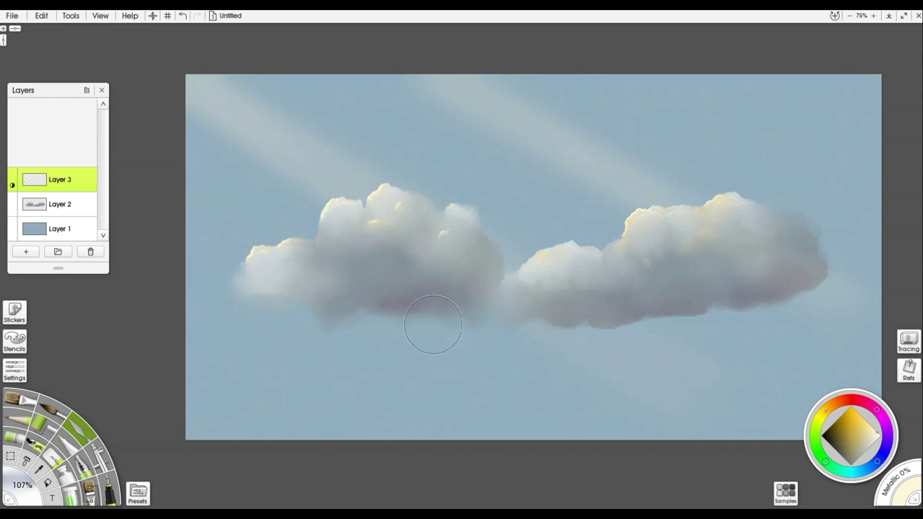
Erase the light rays on Layer 3 where they cover the two clouds, using the Soft Eraser preset at 114% size
scroll(427, 260, "up", 5)
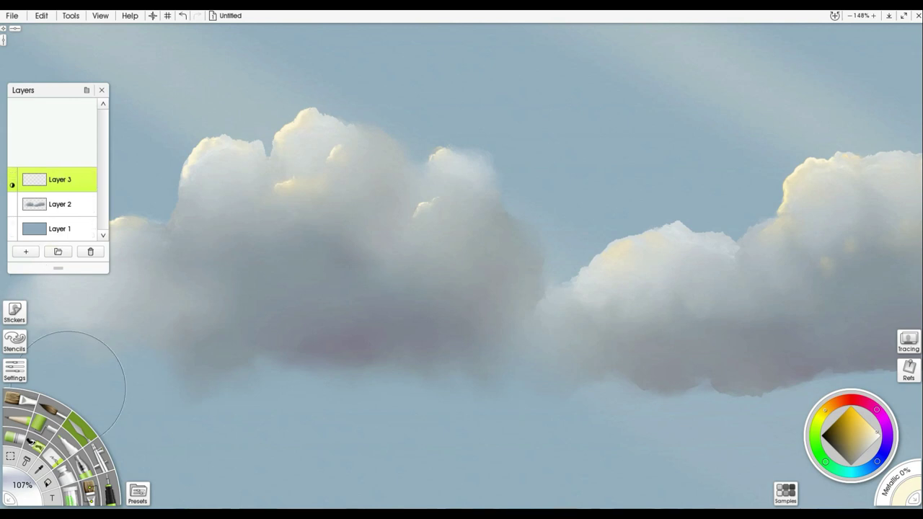
left_click(52, 461)
left_click(137, 492)
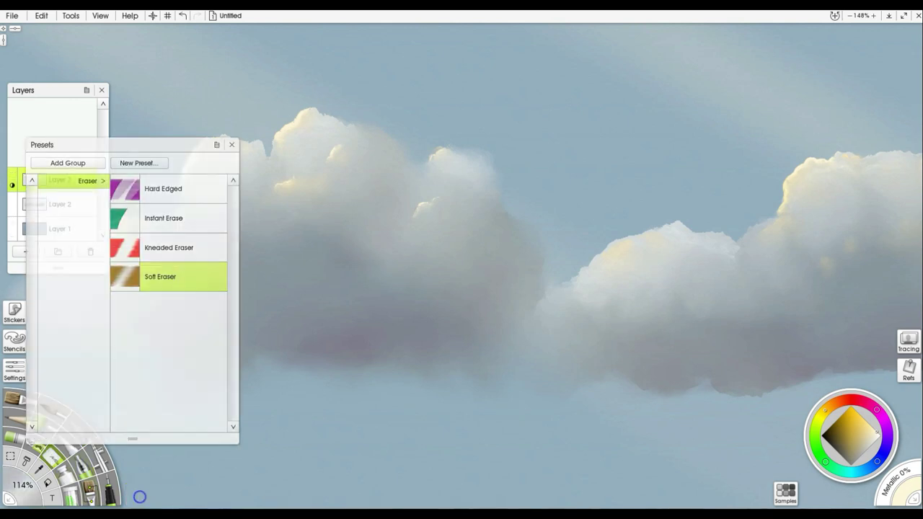
left_click(232, 145)
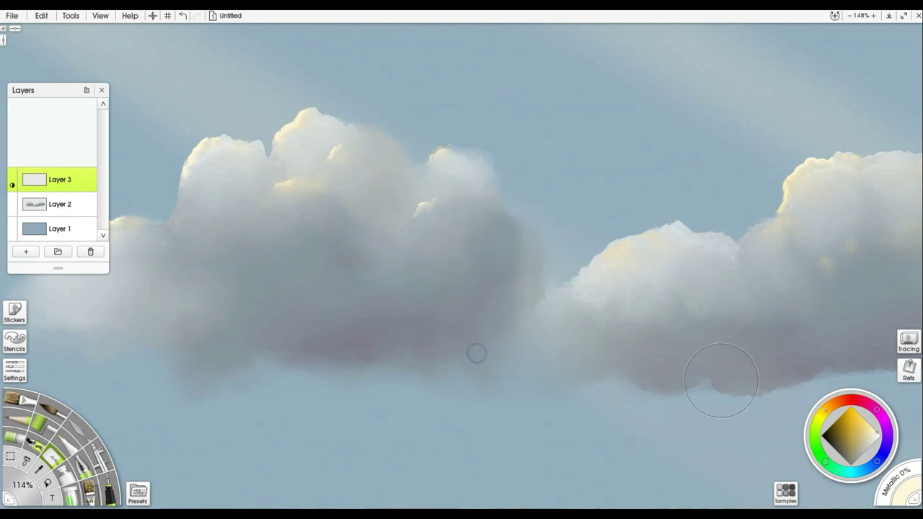
scroll(721, 380, "down", 5)
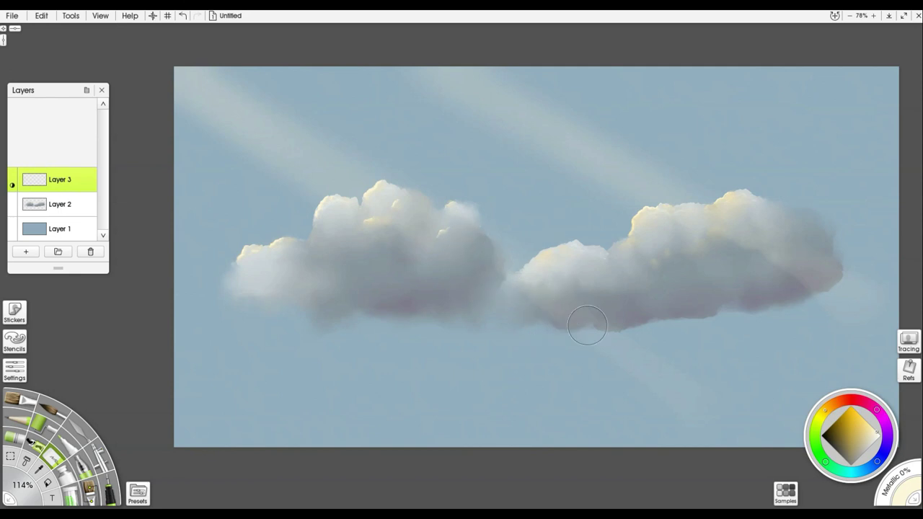
mouse_move(772, 245)
left_mouse_down()
mouse_move(741, 233)
mouse_move(807, 301)
mouse_move(788, 290)
mouse_move(824, 303)
left_mouse_up()
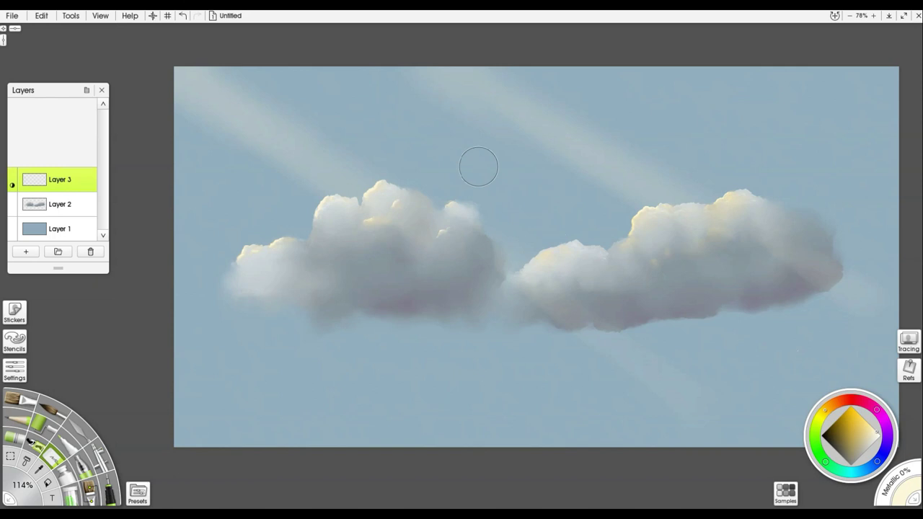
Blur Layer 3 with a 2.2 px blur radius and compare the light rays with and without the filter, keeping the blur
left_click(41, 15)
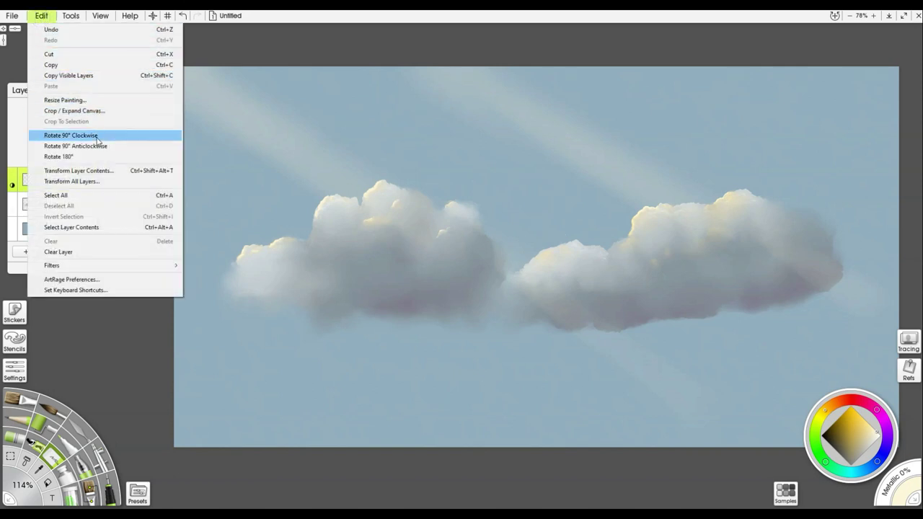
mouse_move(154, 267)
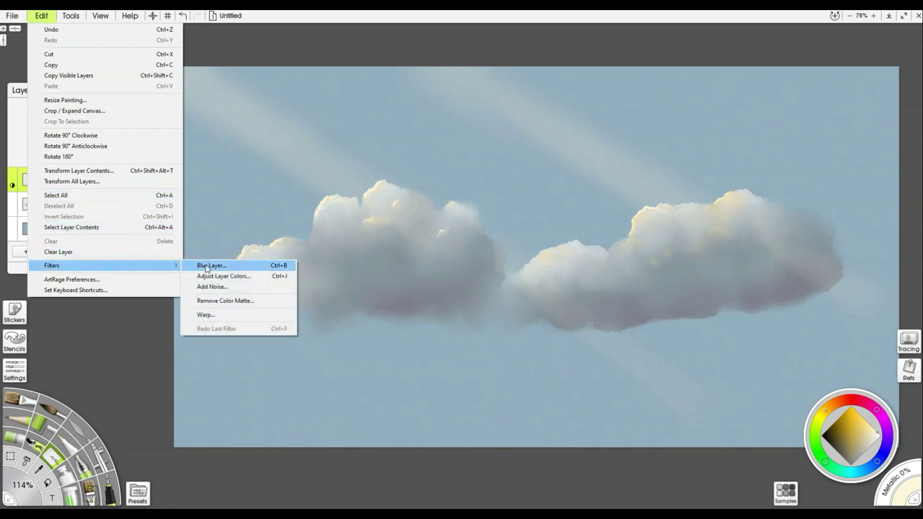
left_click(206, 267)
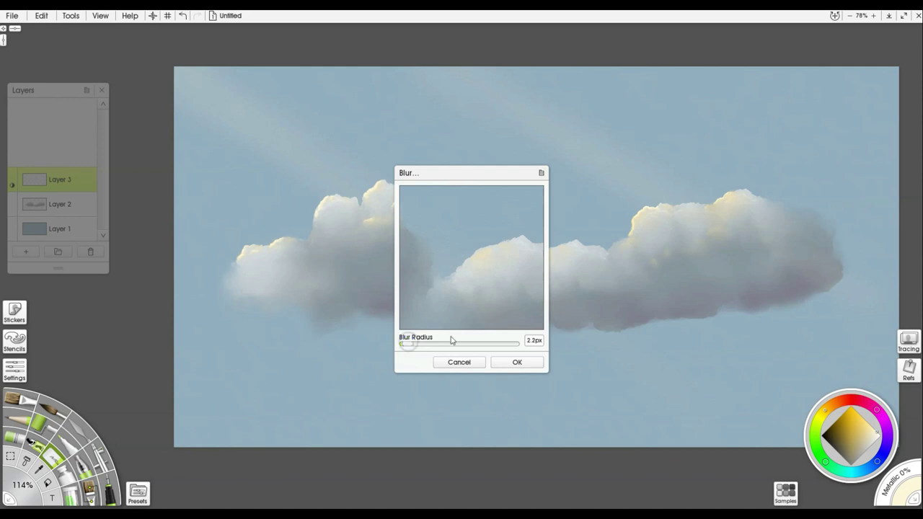
left_click(503, 362)
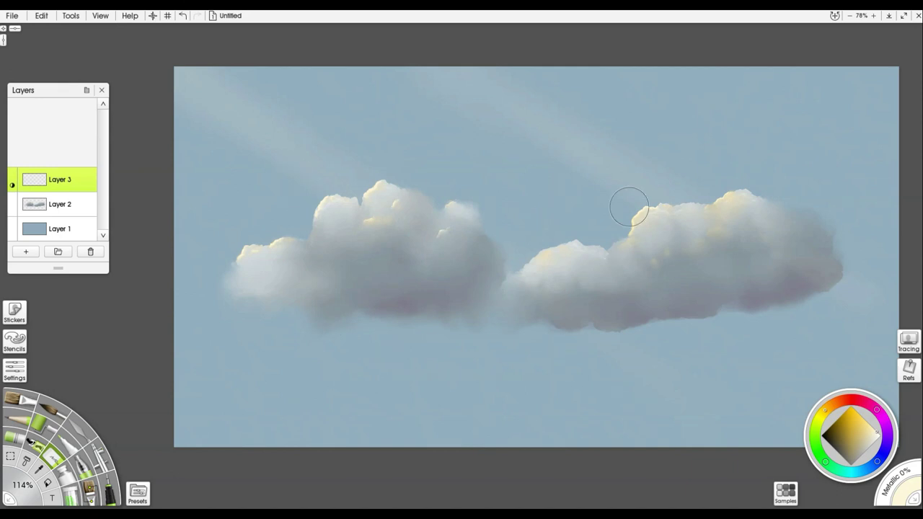
key("ctrl+z")
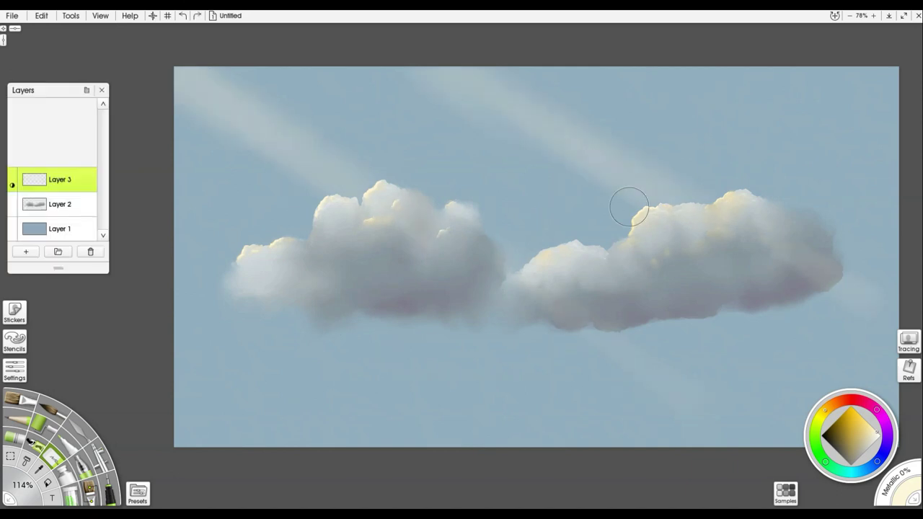
key("ctrl+y")
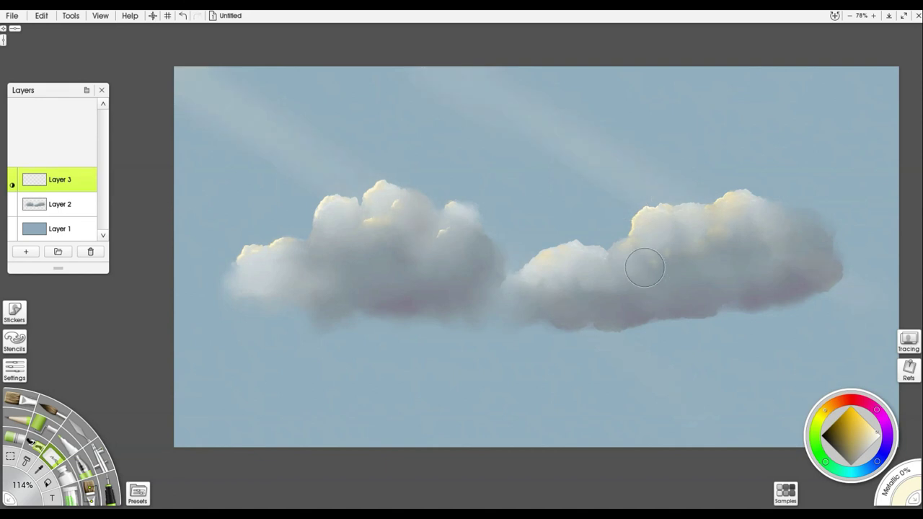
Finish erasing the light ray over the right cloud and add a new layer directly above Layer 1
mouse_move(640, 258)
left_mouse_down()
mouse_move(607, 262)
mouse_move(655, 280)
left_mouse_up()
left_click(58, 230)
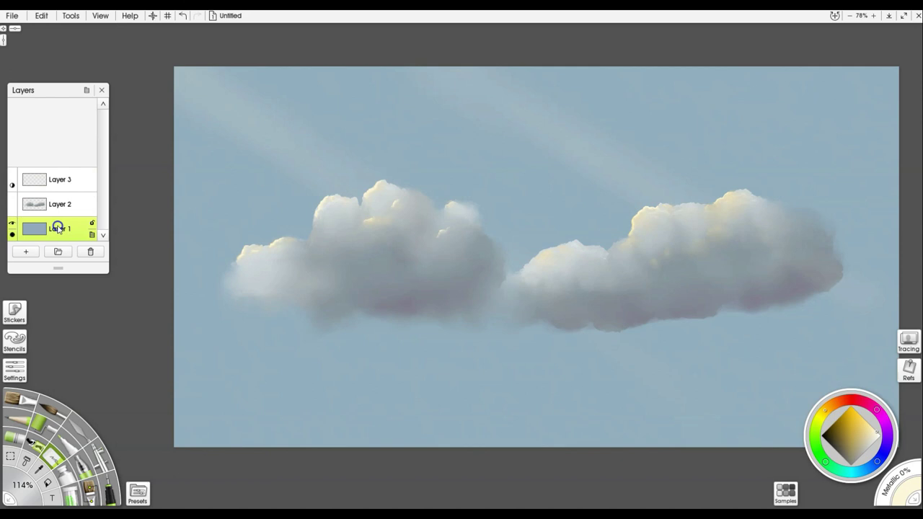
left_click(24, 251)
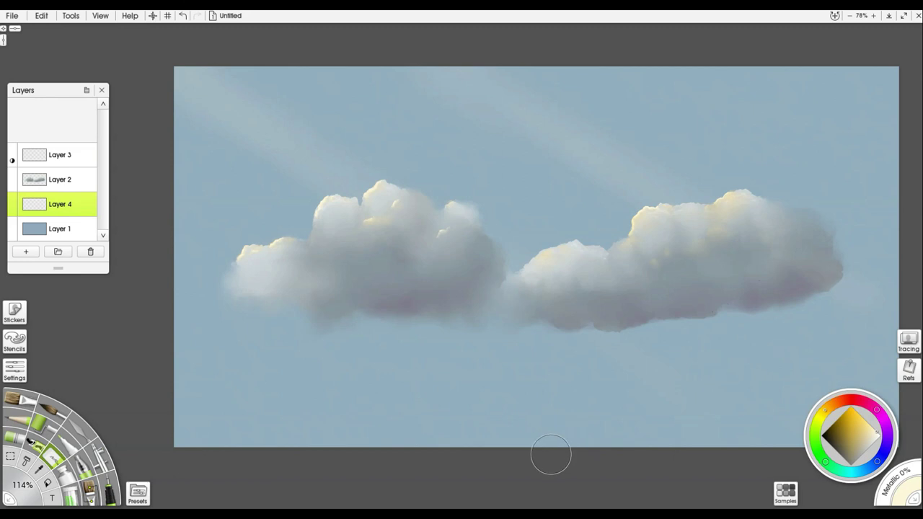
Airbrush soft slanted rain beneath both clouds on Layer 4 at 100% size, using a dark grey sampled from the left cloud's shadow
key("a")
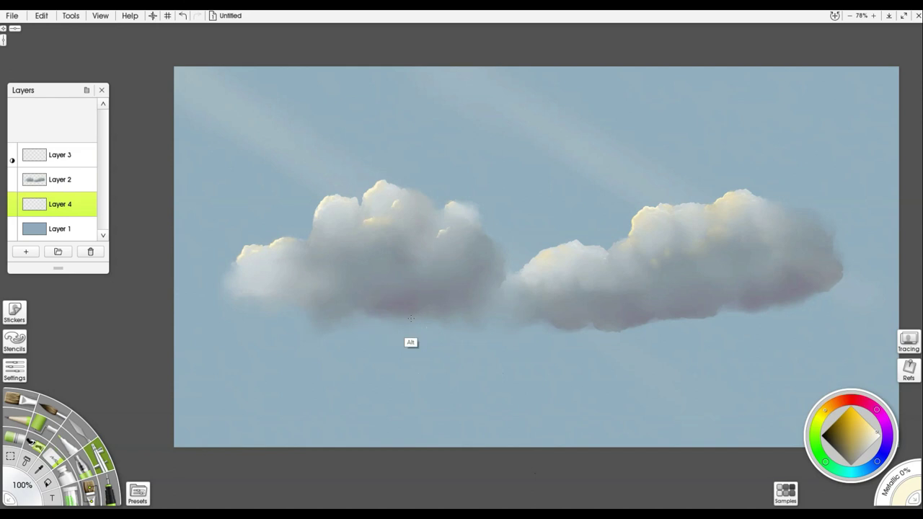
left_click(392, 290, "alt")
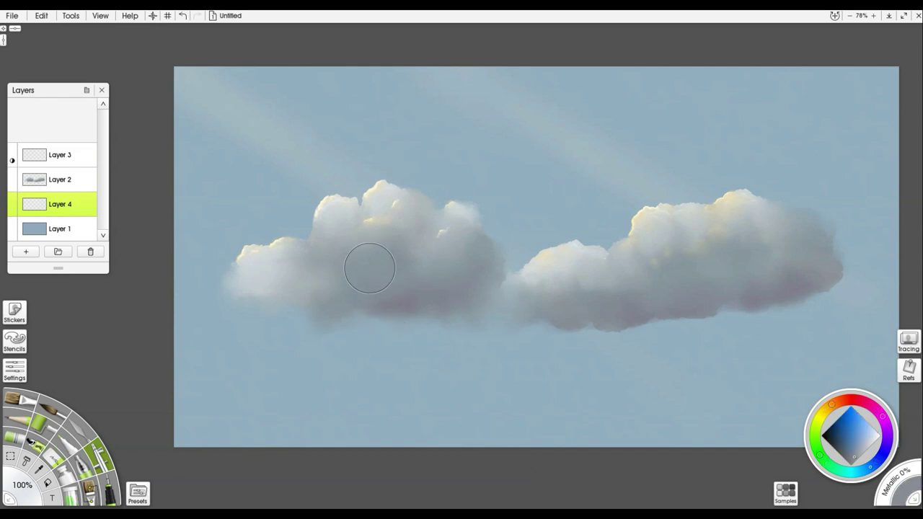
mouse_move(324, 305)
left_mouse_down()
mouse_move(377, 404)
mouse_move(331, 306)
mouse_move(385, 399)
mouse_move(340, 313)
mouse_move(387, 382)
mouse_move(356, 310)
mouse_move(434, 423)
mouse_move(373, 306)
mouse_move(405, 367)
mouse_move(387, 301)
mouse_move(451, 396)
mouse_move(407, 305)
mouse_move(490, 425)
mouse_move(430, 320)
mouse_move(481, 375)
mouse_move(453, 306)
mouse_move(533, 427)
mouse_move(403, 308)
mouse_move(437, 355)
mouse_move(393, 294)
mouse_move(381, 319)
mouse_move(358, 321)
mouse_move(303, 289)
mouse_move(326, 325)
left_mouse_up()
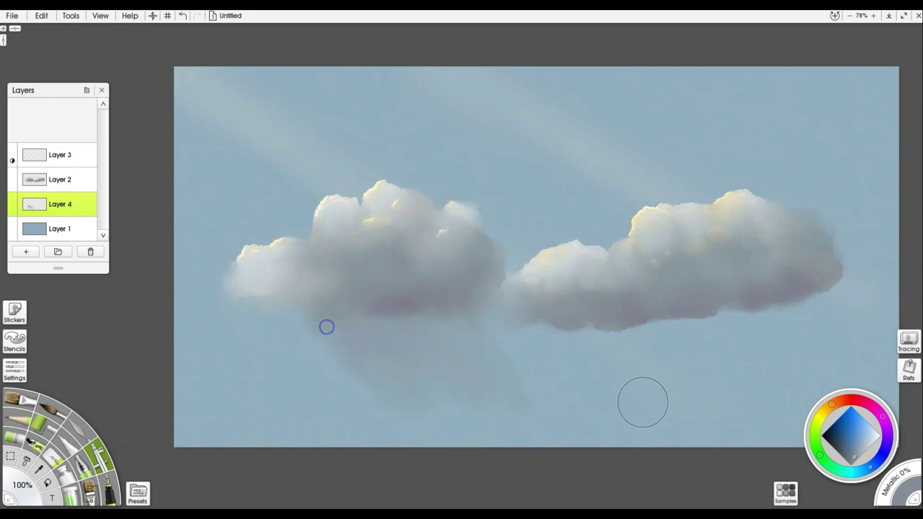
left_click(588, 324)
mouse_move(588, 324)
left_mouse_down()
mouse_move(613, 315)
mouse_move(670, 387)
mouse_move(711, 399)
left_mouse_up()
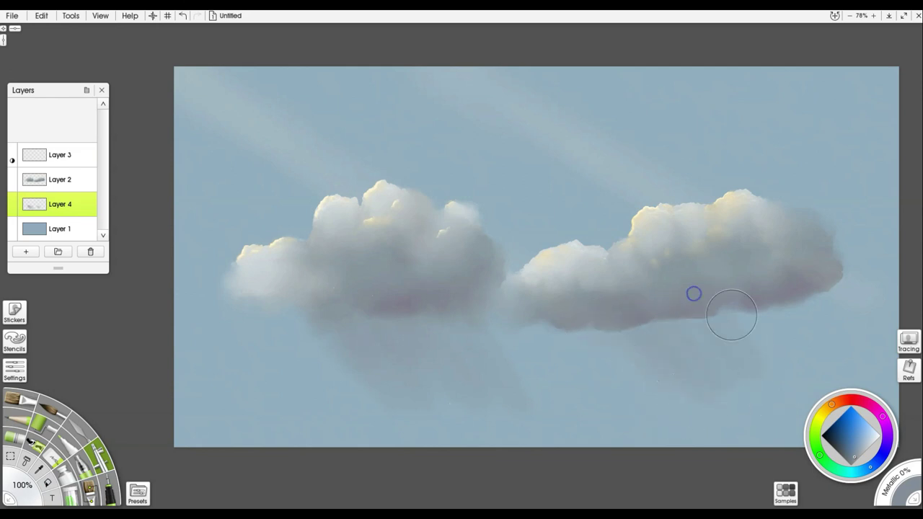
left_click_drag(833, 338, 838, 353)
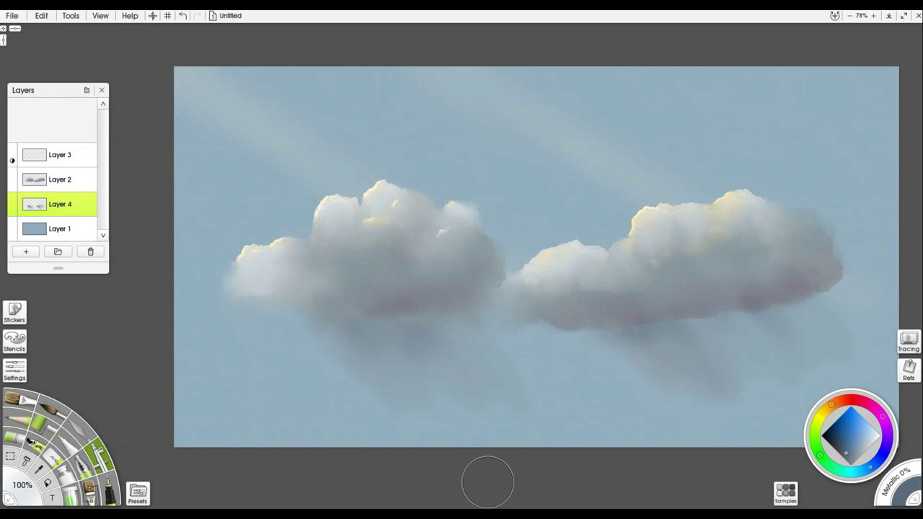
Erase slanted gaps in the rain on Layer 4 with the soft eraser at 114% size to form separate streaks
key("bracketright")
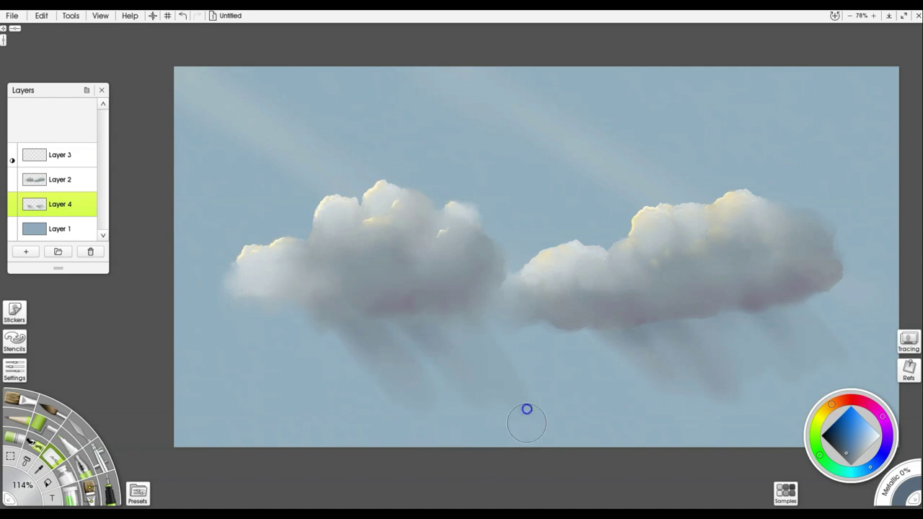
left_click_drag(793, 310, 801, 365)
left_click_drag(835, 309, 843, 373)
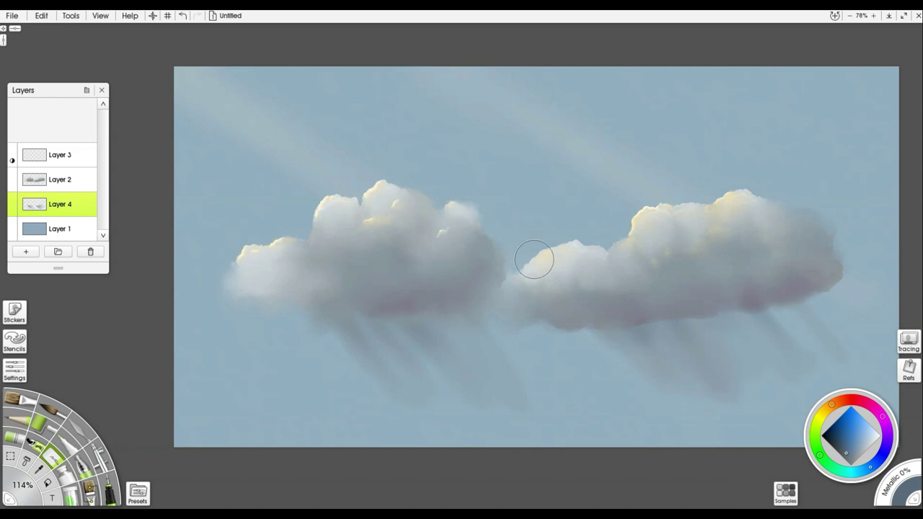
Transform the contents of Layer 4, rotating the rain 13° and repositioning it beneath the clouds
left_click(41, 15)
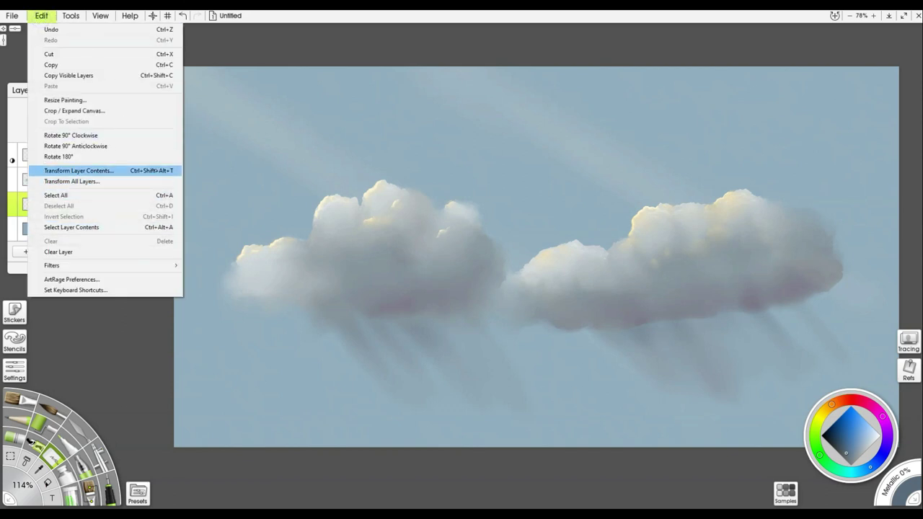
left_click(157, 170)
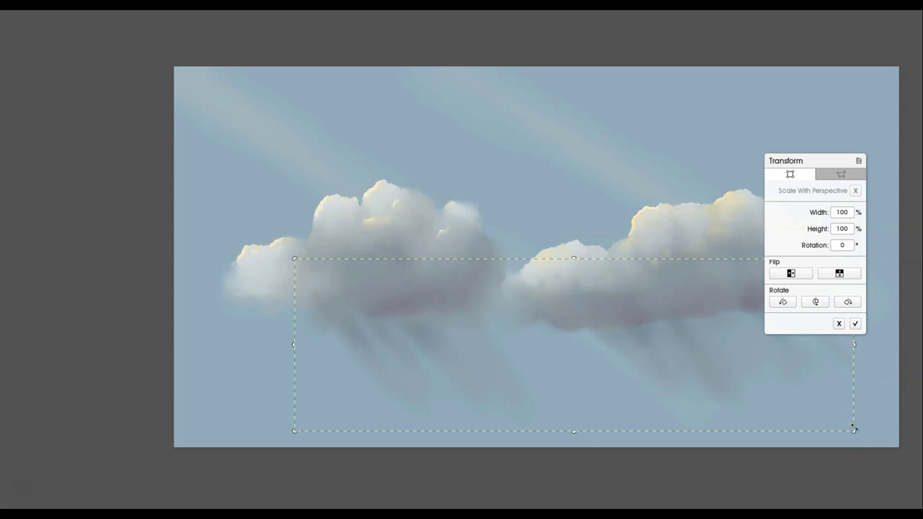
left_click_drag(862, 423, 799, 452)
left_click_drag(657, 377, 627, 380)
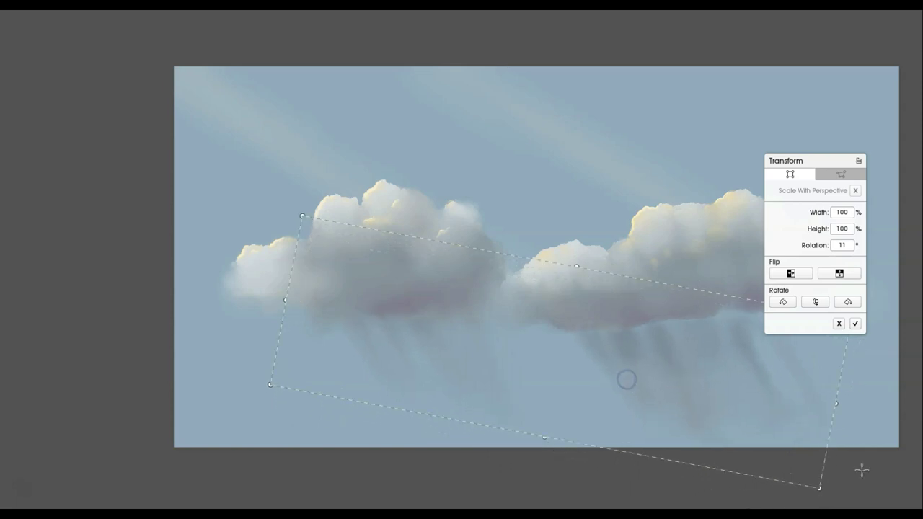
left_click_drag(824, 494, 809, 500)
left_click_drag(771, 416, 767, 407)
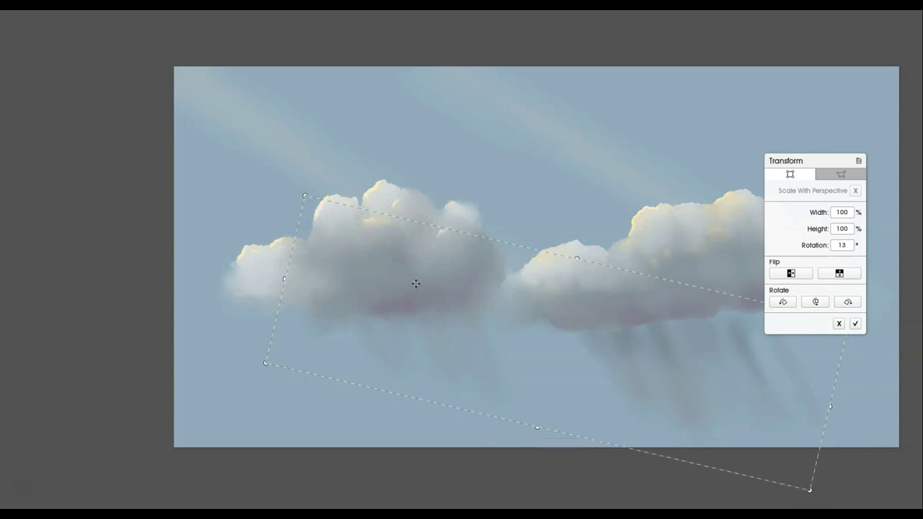
Distort the rain by its corners in free-corner transform mode to fit its upper edge along the cloud bases
left_click(836, 177)
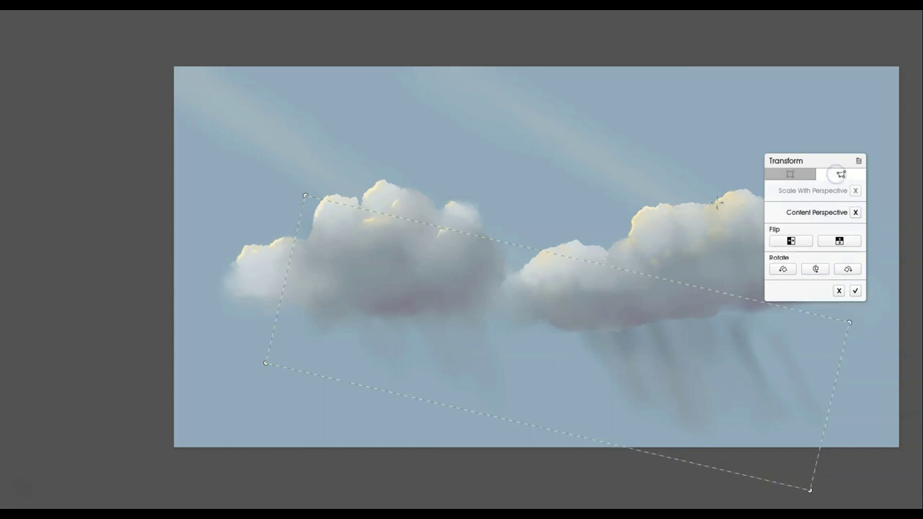
left_click_drag(308, 197, 351, 253)
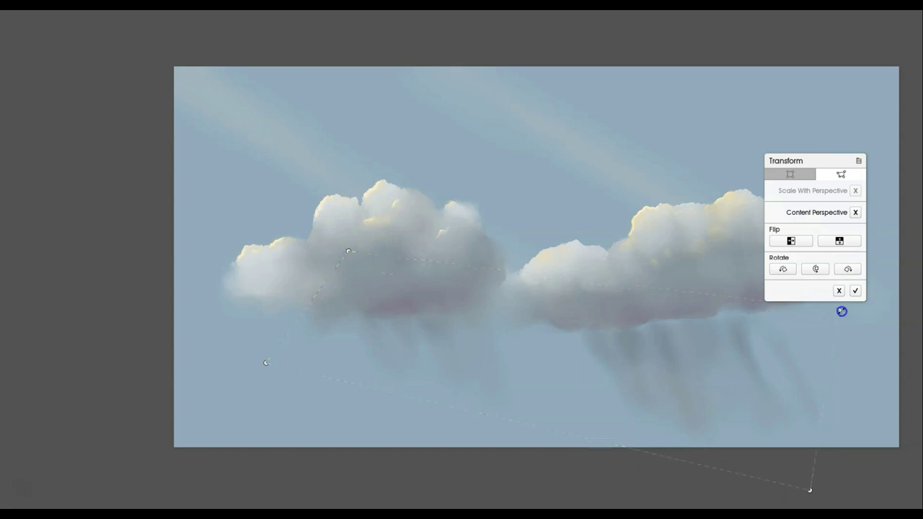
left_click_drag(809, 490, 800, 492)
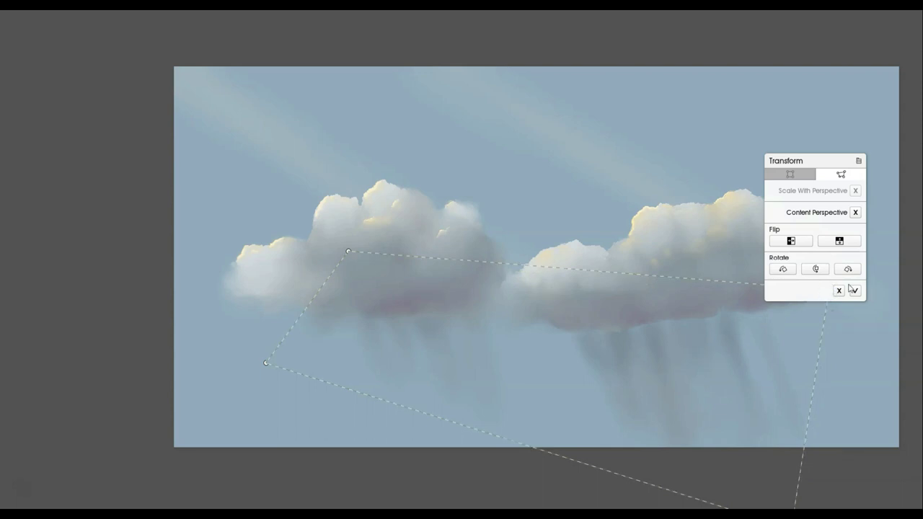
Flip the rain horizontally and reshape its position and corners so the streaks fall beneath both clouds
left_click(796, 241)
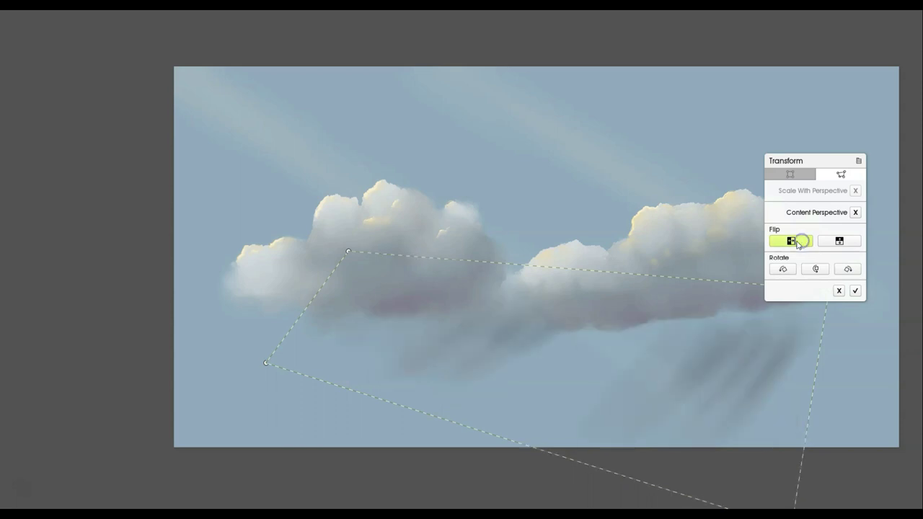
mouse_move(745, 303)
left_mouse_down()
mouse_move(677, 324)
mouse_move(667, 300)
left_mouse_up()
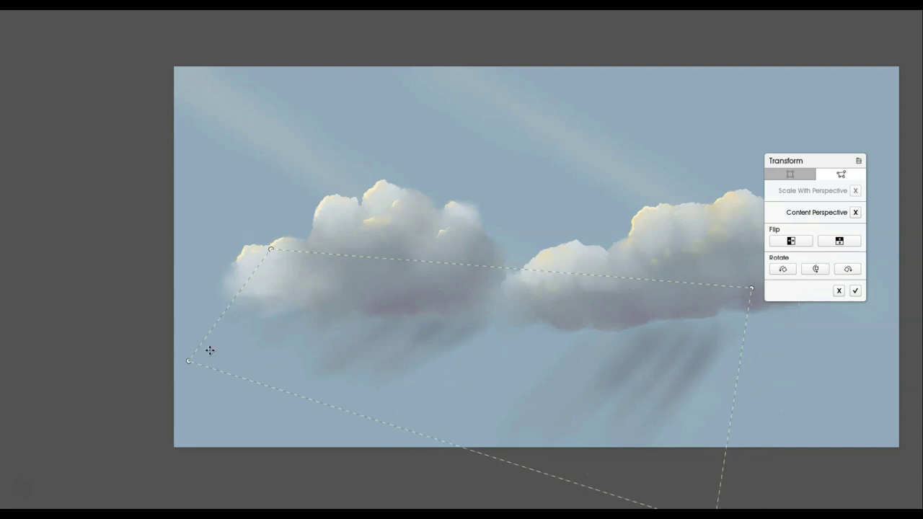
left_click_drag(186, 361, 209, 424)
left_click_drag(272, 248, 216, 239)
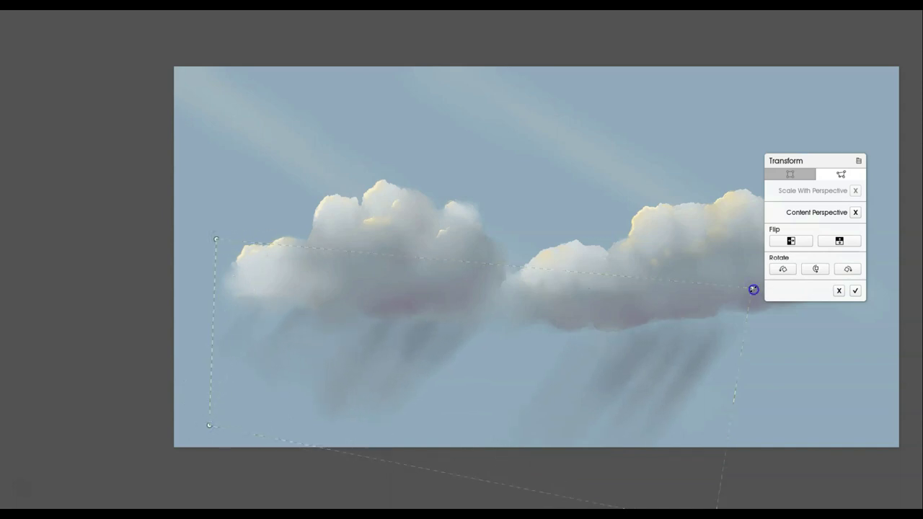
left_click_drag(754, 289, 770, 272)
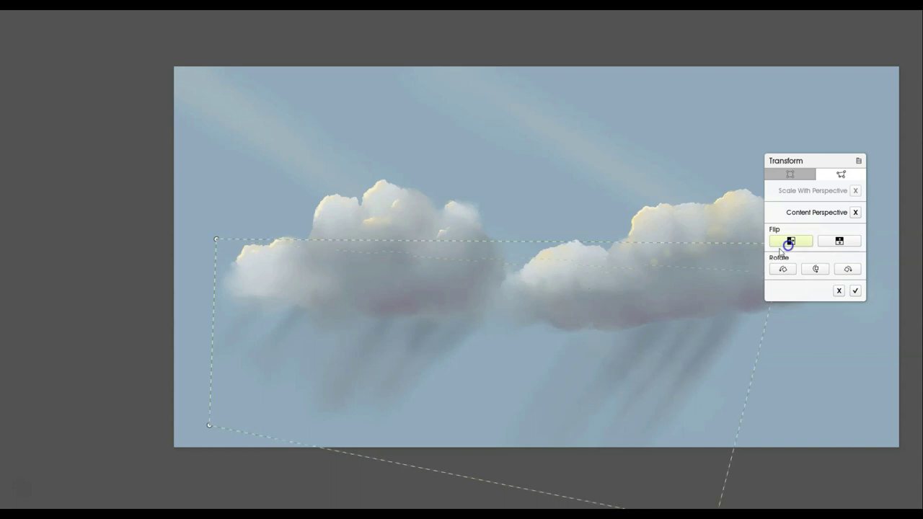
Refine the rain's corner distortion until the streaks hang evenly from both cloud bases, and apply the transform
left_click(796, 177)
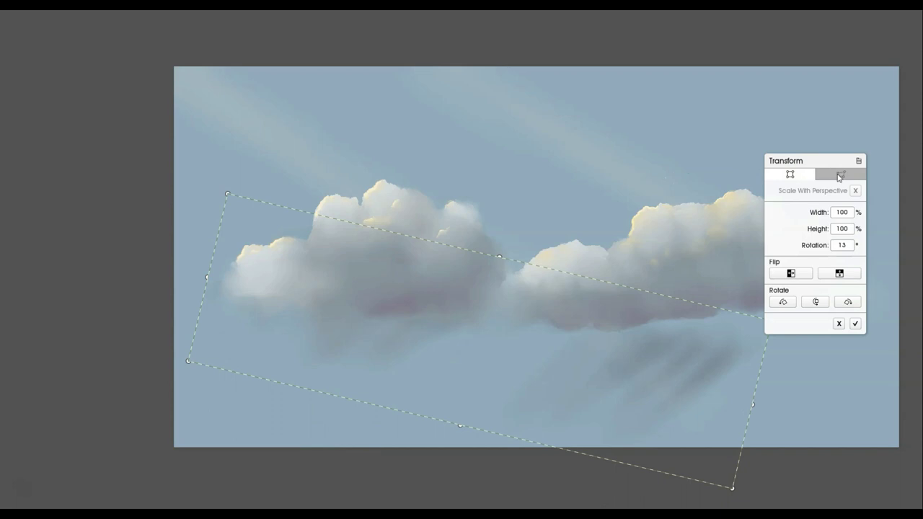
left_click(838, 175)
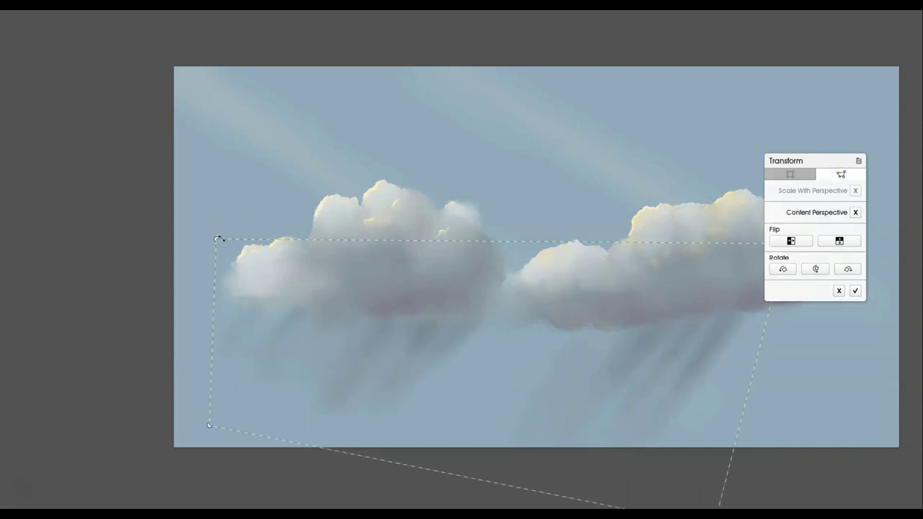
left_click_drag(208, 238, 196, 258)
left_click_drag(729, 503, 781, 497)
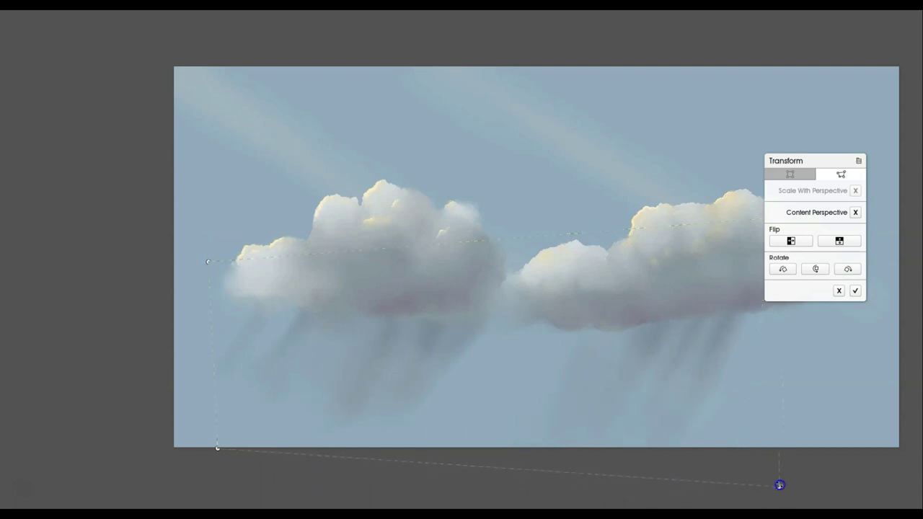
left_click_drag(796, 473, 802, 453)
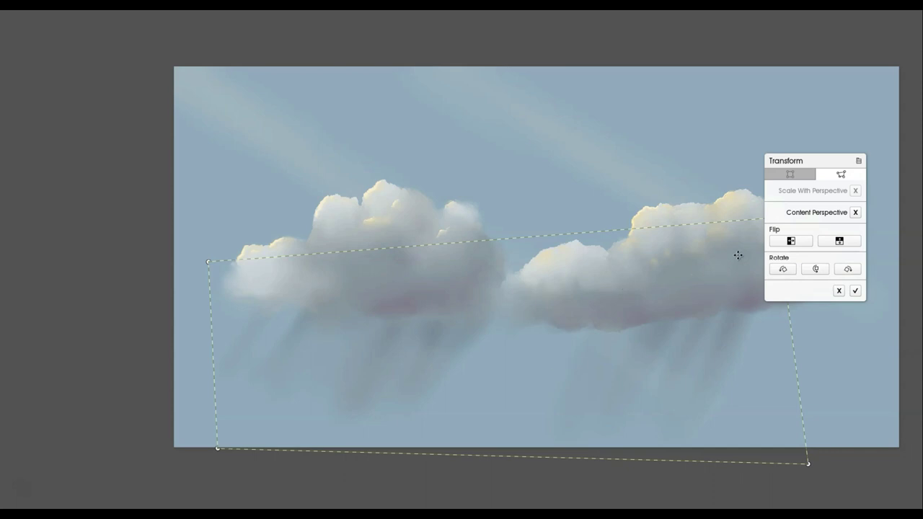
left_click(855, 291)
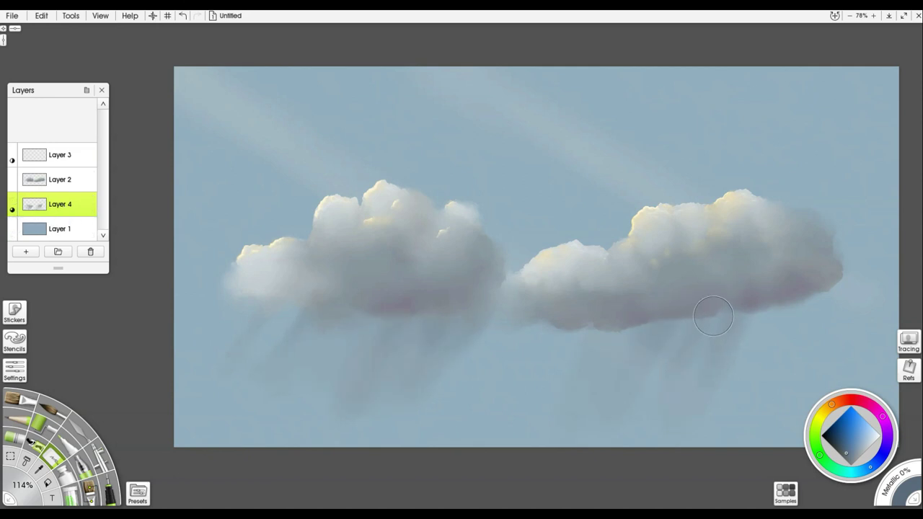
Soften the rain on Layer 4 with the Palette Knife at 107% size and duplicate the layer
key("[")
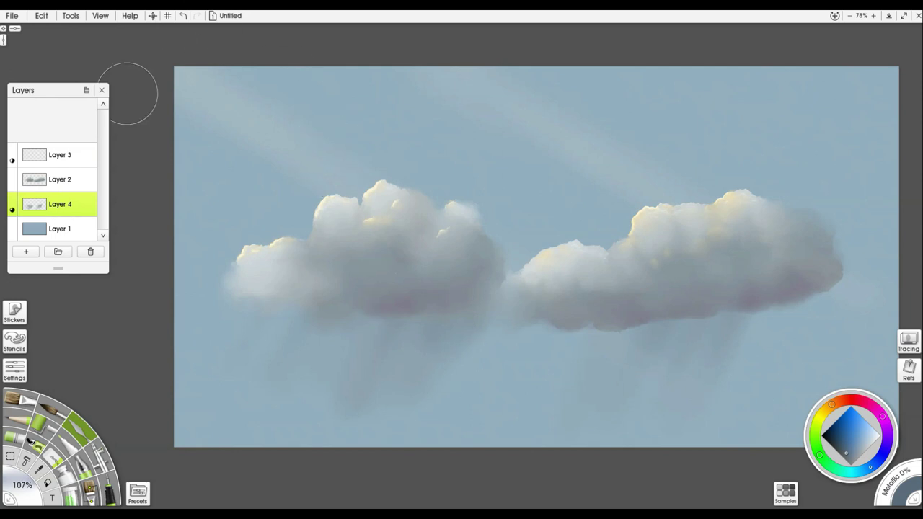
left_click(92, 211)
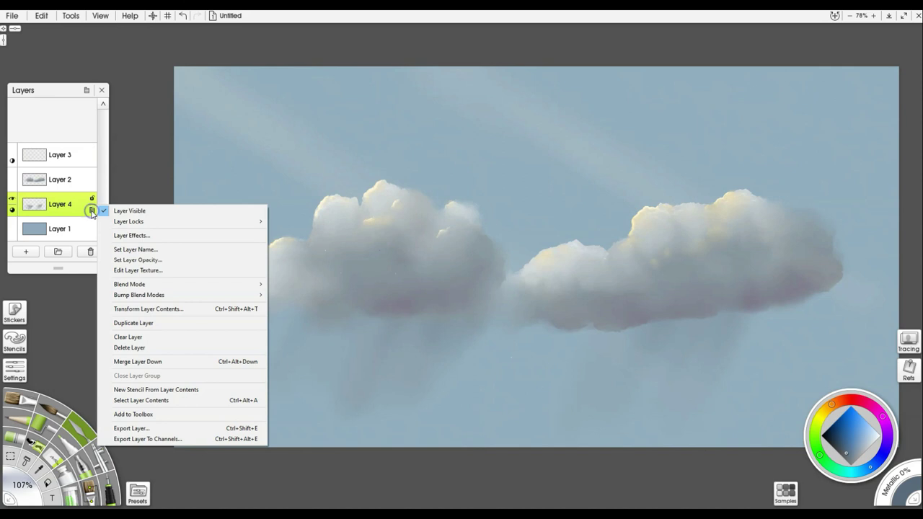
left_click(126, 323)
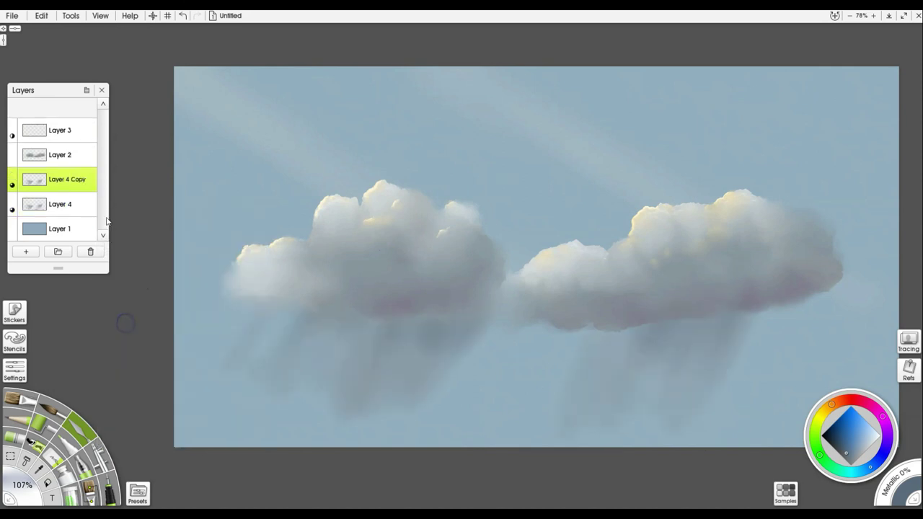
Change the blend mode of Layer 4 Copy to one that darkens the rain
left_click(92, 185)
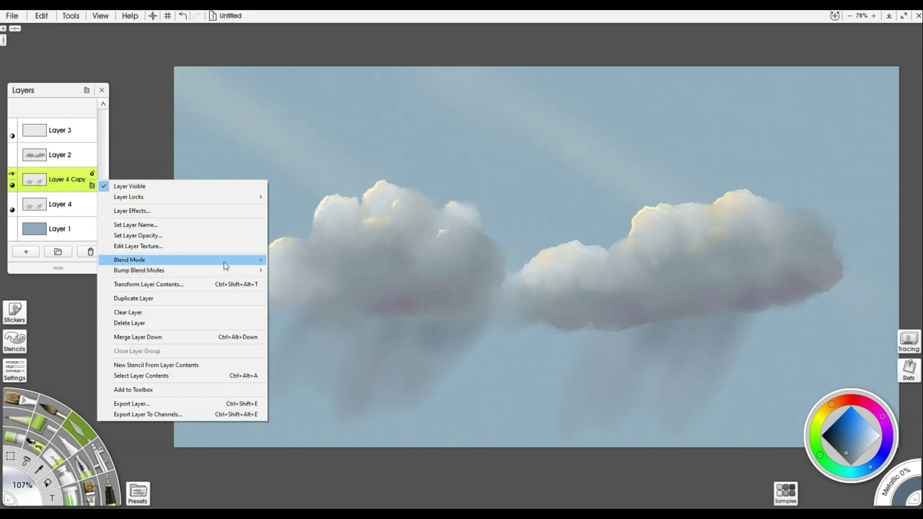
mouse_move(243, 261)
left_click(292, 308)
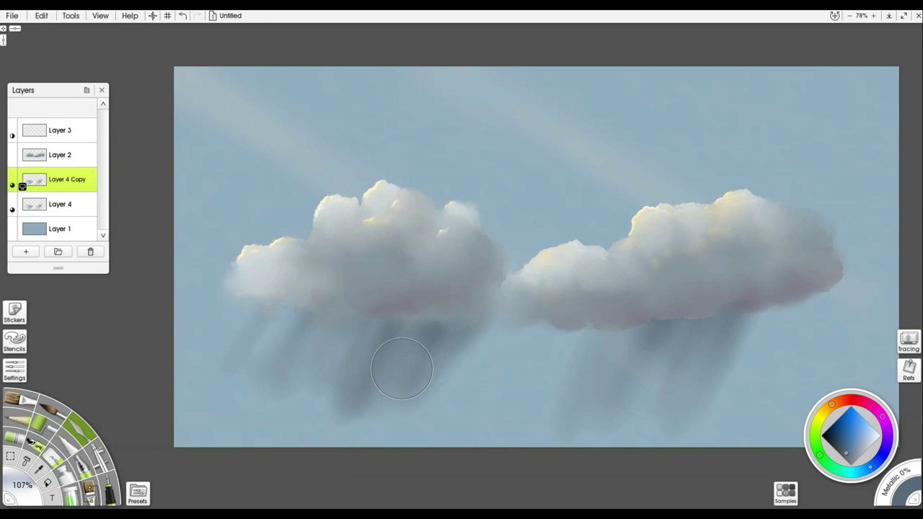
Erase slanted gaps in the rain on Layer 4 Copy with the soft eraser at 114% size
key("bracketright")
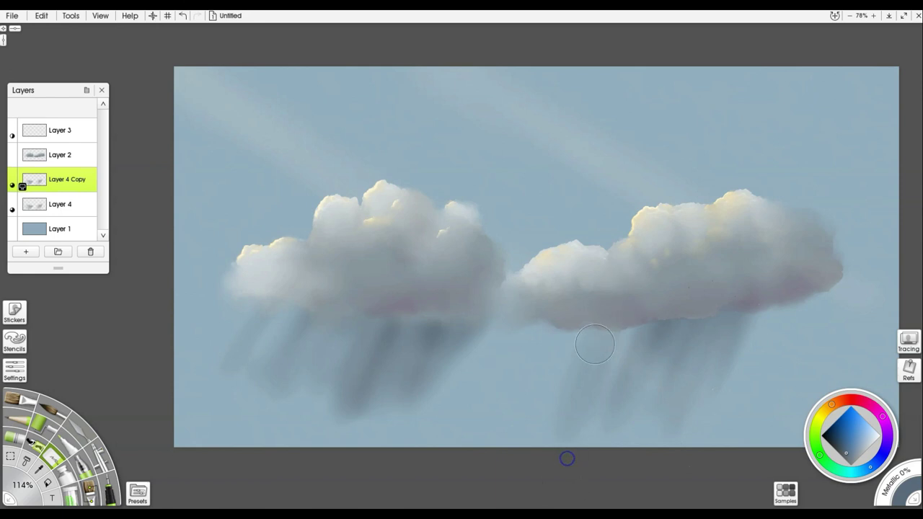
left_click_drag(451, 282, 418, 381)
left_click_drag(454, 284, 395, 374)
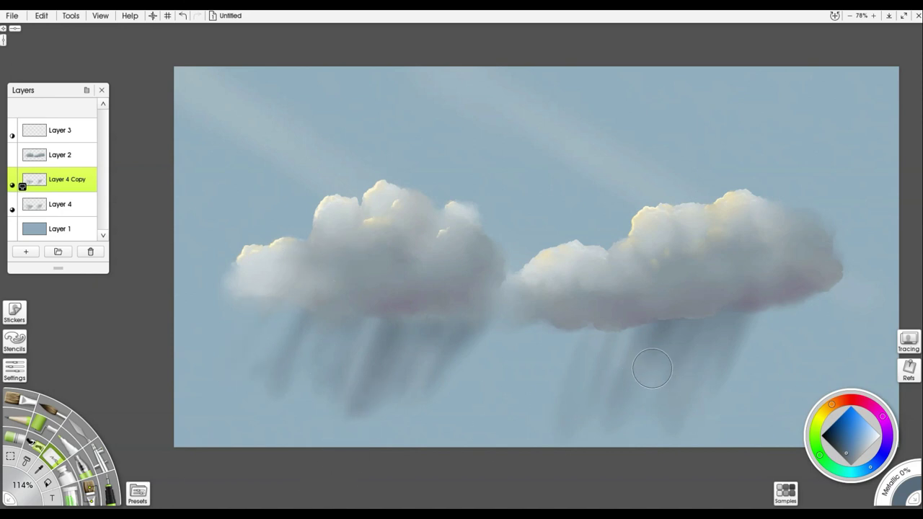
Blend the rain and the cloud bases with the Palette Knife at 107% size across Layer 4 Copy, Layer 2 and Layer 4
key("k")
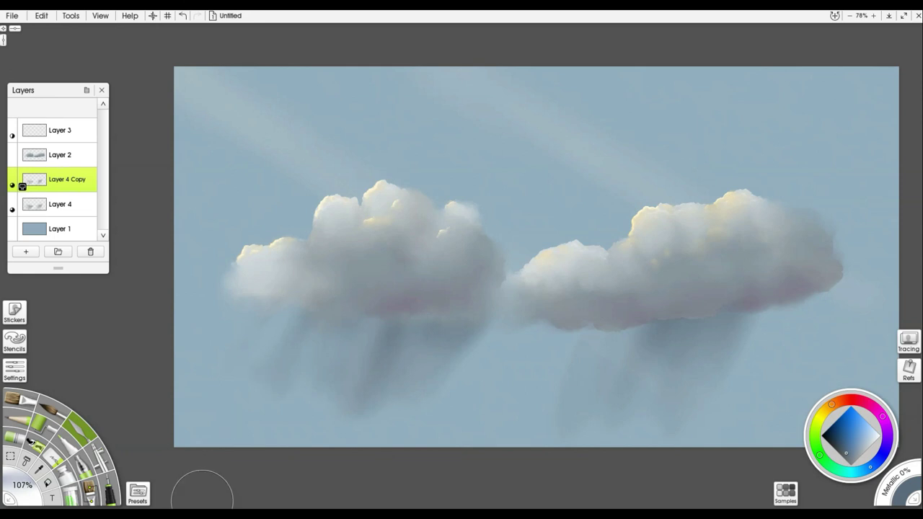
left_click(65, 156)
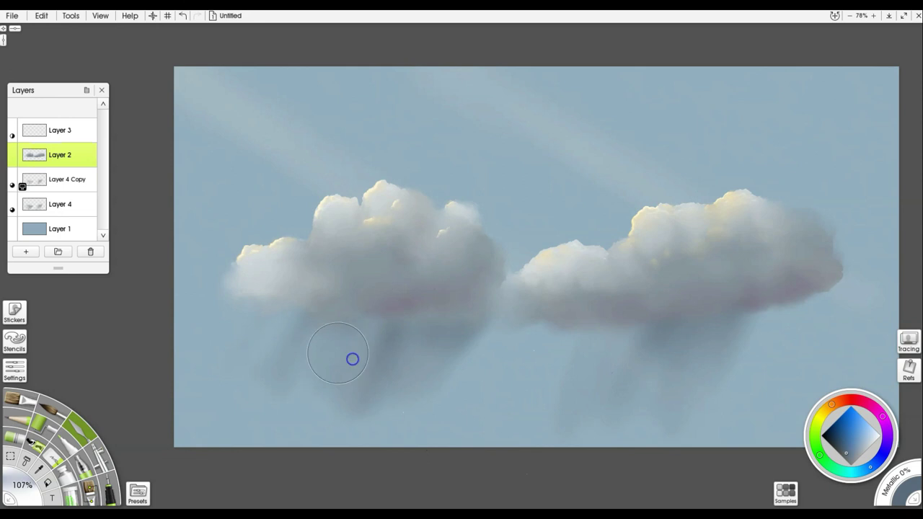
left_click(58, 200)
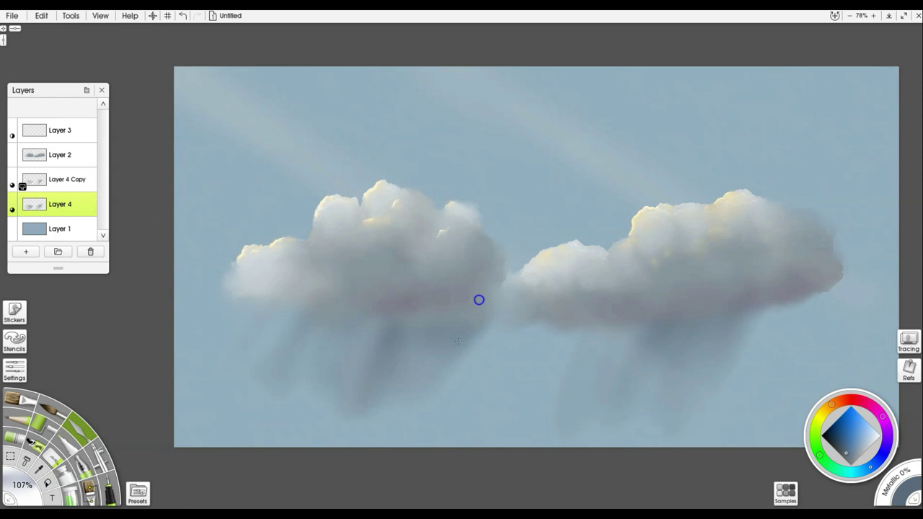
left_click(60, 179)
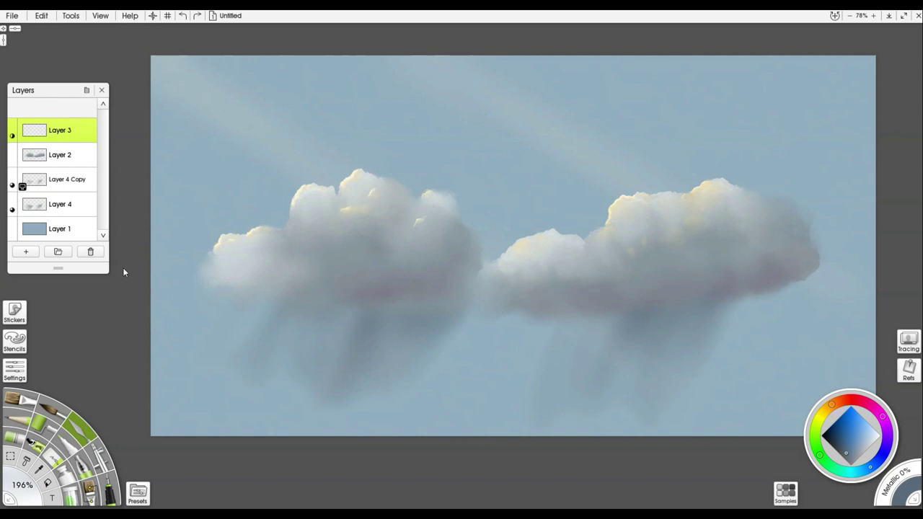
Add a new layer above Layer 3 and choose the Rainbow Brush preset from Fun Brushes
left_click(25, 251)
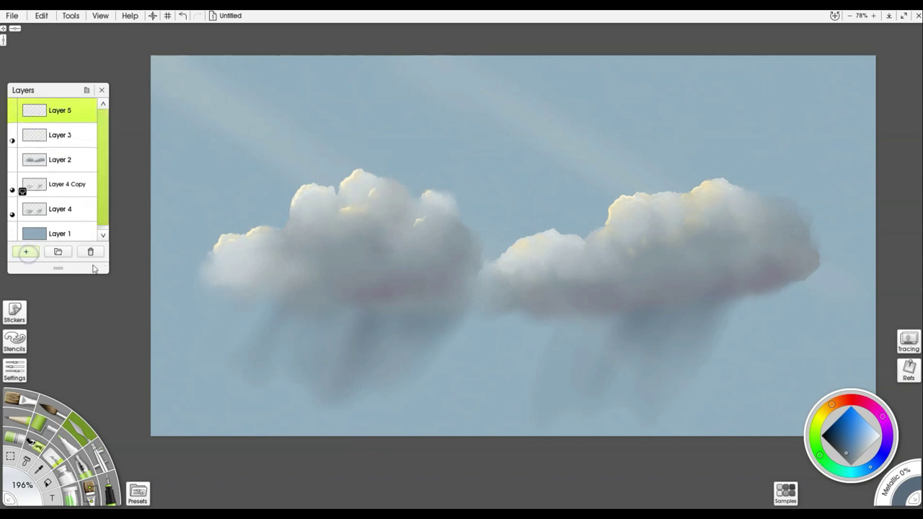
left_click_drag(288, 245, 307, 261)
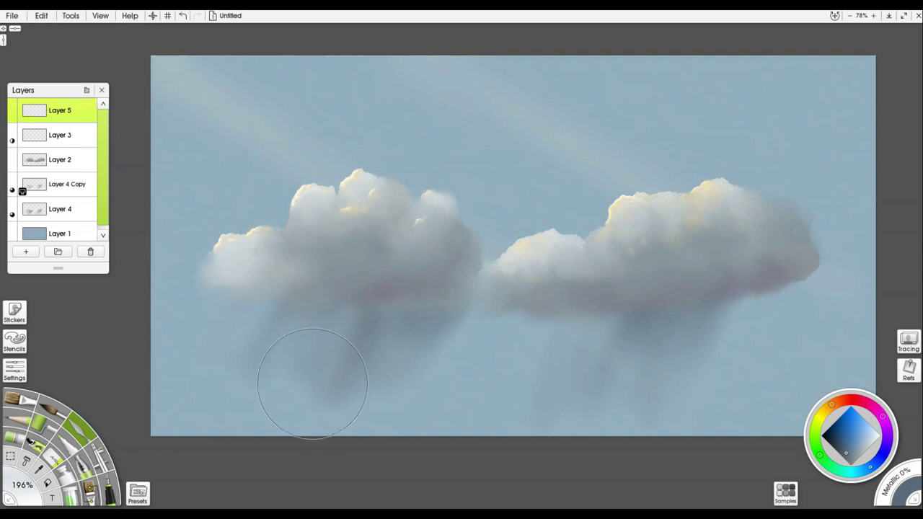
left_click(32, 447)
left_click(133, 500)
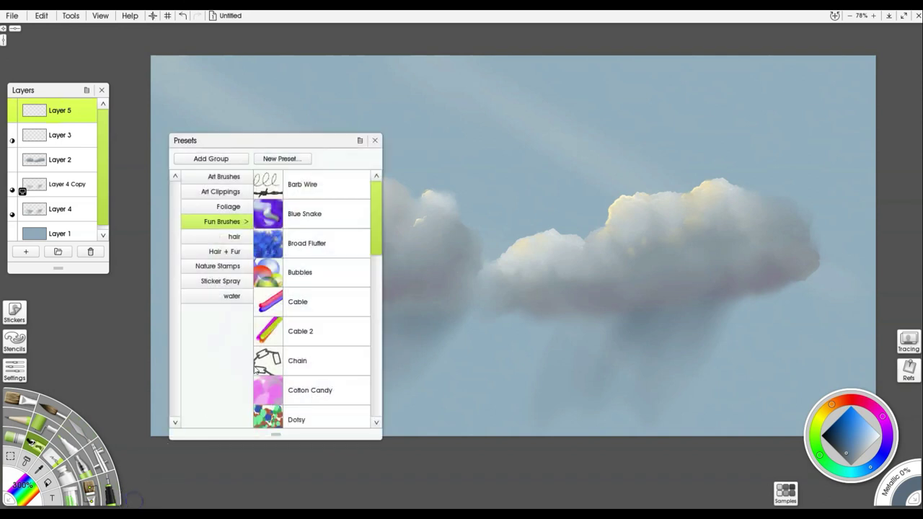
scroll(320, 292, "down", 3)
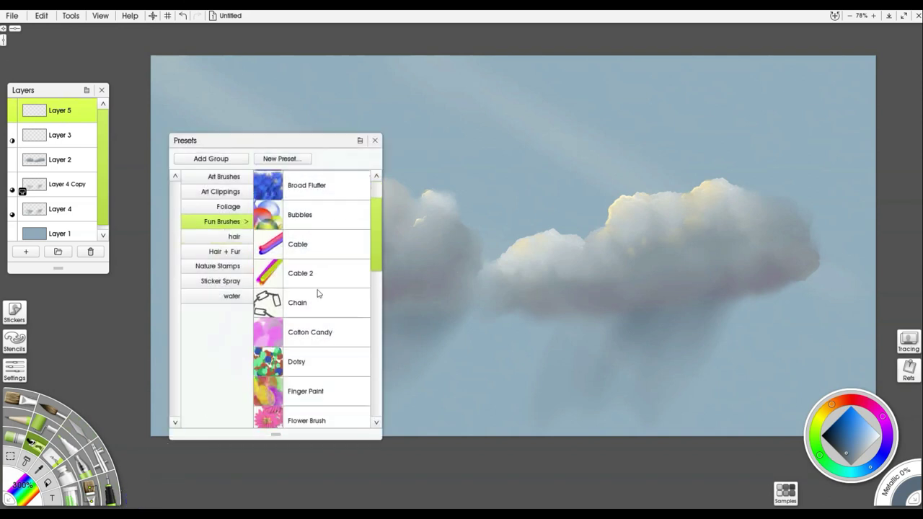
scroll(321, 288, "down", 6)
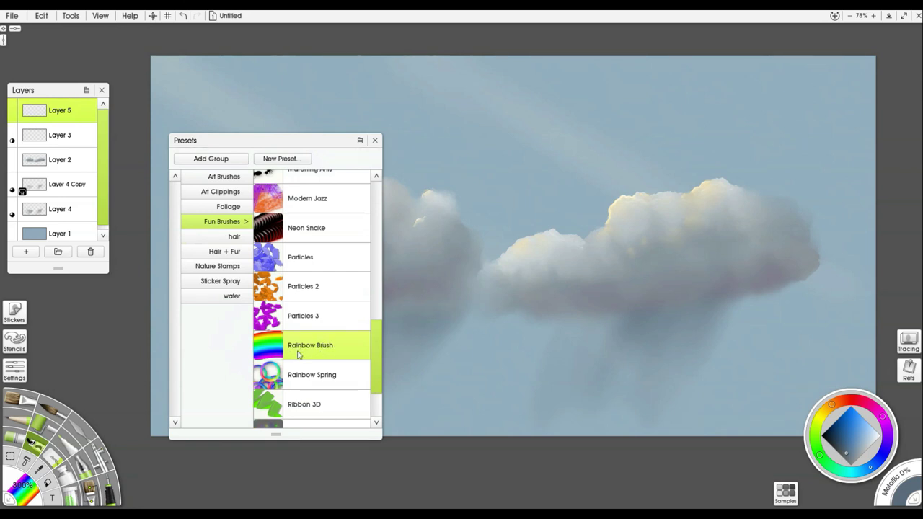
left_click(375, 140)
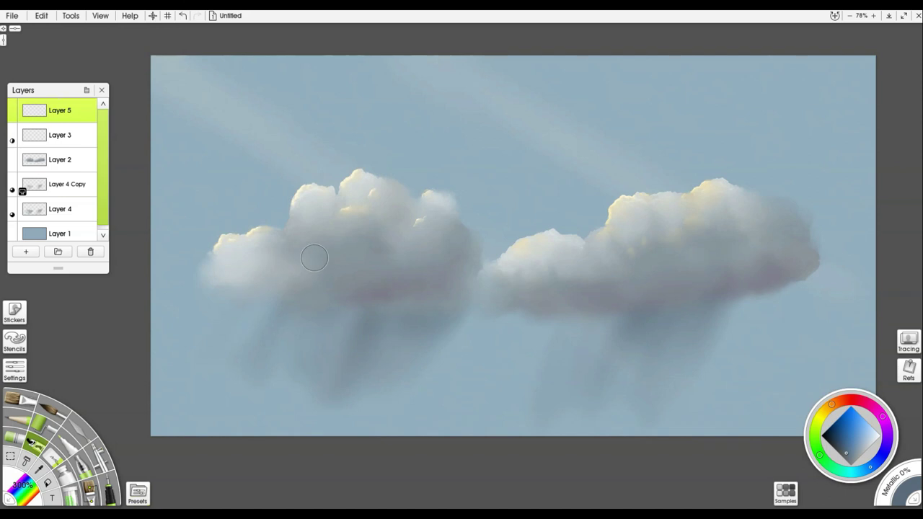
Paint a rainbow arch spanning both clouds on Layer 5 with the Rainbow Brush at 500% size
key("bracketright")
key("bracketright")
key("bracketright")
key("bracketright")
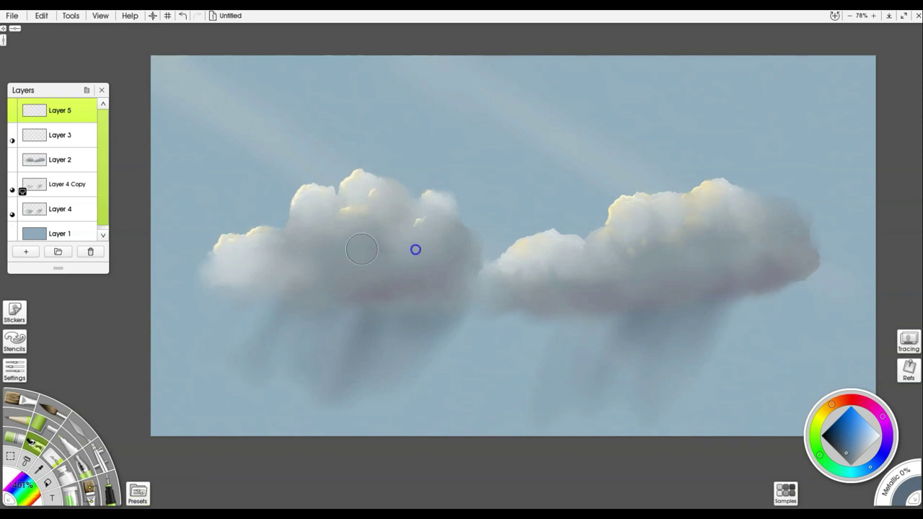
key("bracketright")
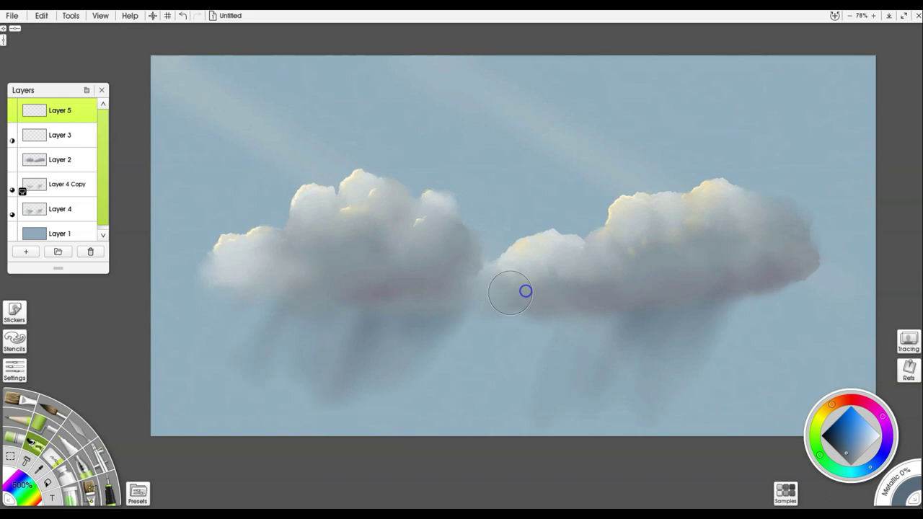
key("shift")
mouse_move(462, 321)
left_mouse_down()
mouse_move(505, 336)
mouse_move(511, 301)
mouse_move(470, 311)
mouse_move(432, 340)
mouse_move(442, 350)
mouse_move(363, 321)
mouse_move(350, 334)
mouse_move(455, 300)
mouse_move(520, 295)
mouse_move(295, 350)
left_mouse_up()
left_click_drag(478, 258, 493, 295)
mouse_move(351, 312)
left_mouse_down()
mouse_move(341, 286)
mouse_move(231, 352)
mouse_move(209, 355)
mouse_move(204, 332)
left_mouse_up()
left_click_drag(655, 212, 721, 238)
left_click(15, 370)
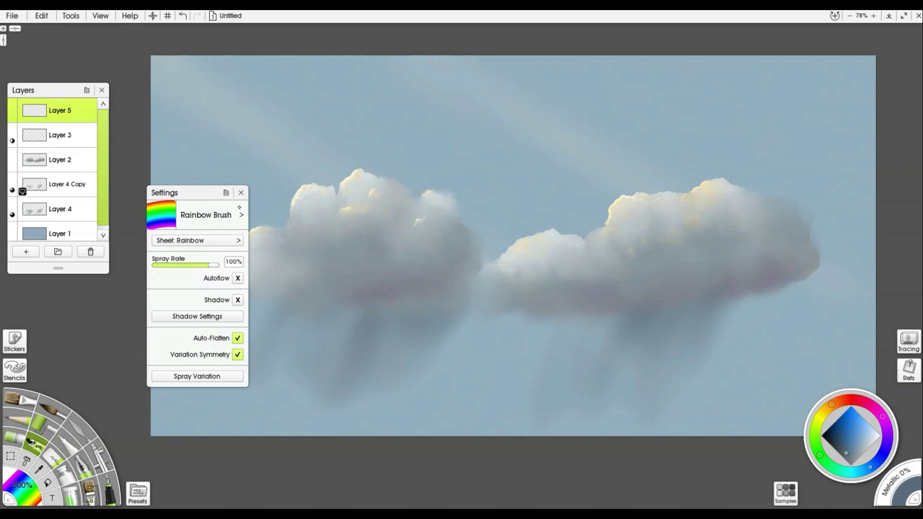
left_click(241, 193)
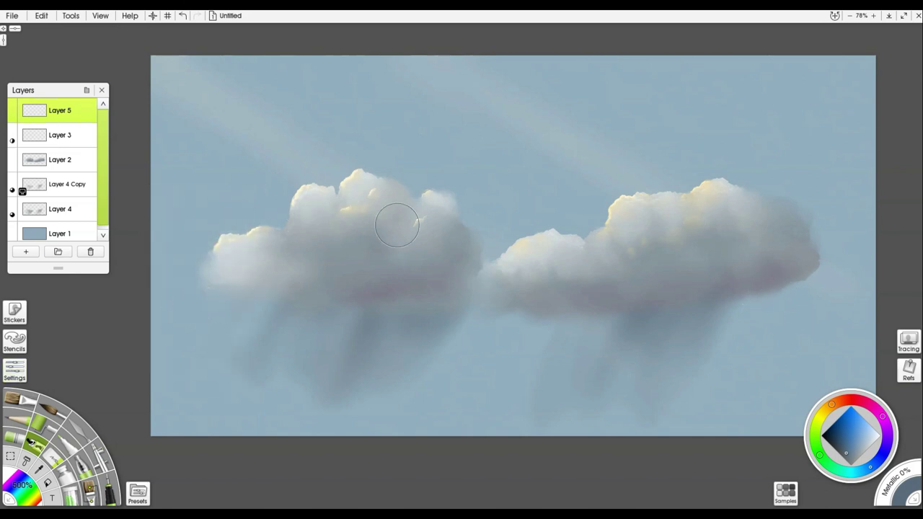
mouse_move(177, 320)
left_mouse_down()
mouse_move(224, 263)
mouse_move(323, 199)
mouse_move(548, 172)
mouse_move(721, 258)
mouse_move(769, 336)
mouse_move(795, 344)
mouse_move(772, 338)
left_mouse_up()
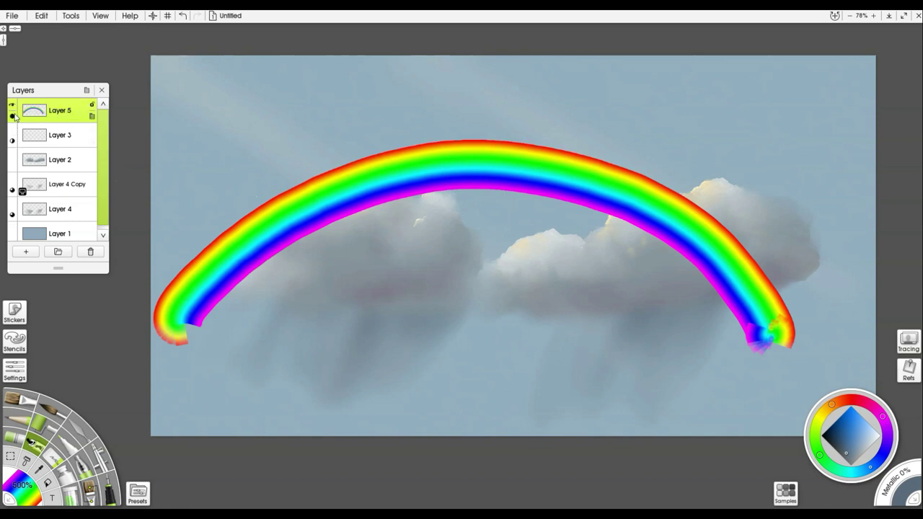
Lower the opacity of Layer 5 until the rainbow is faint and translucent
left_click(16, 160)
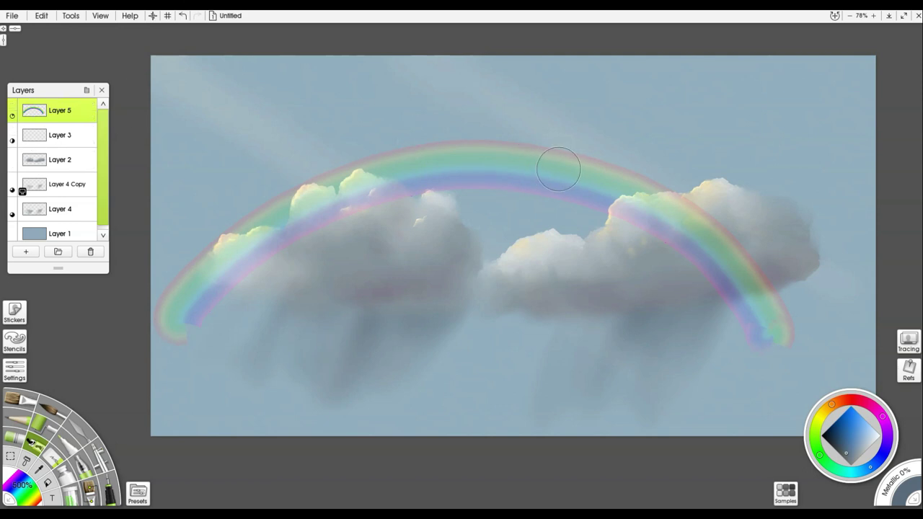
double_click(13, 117)
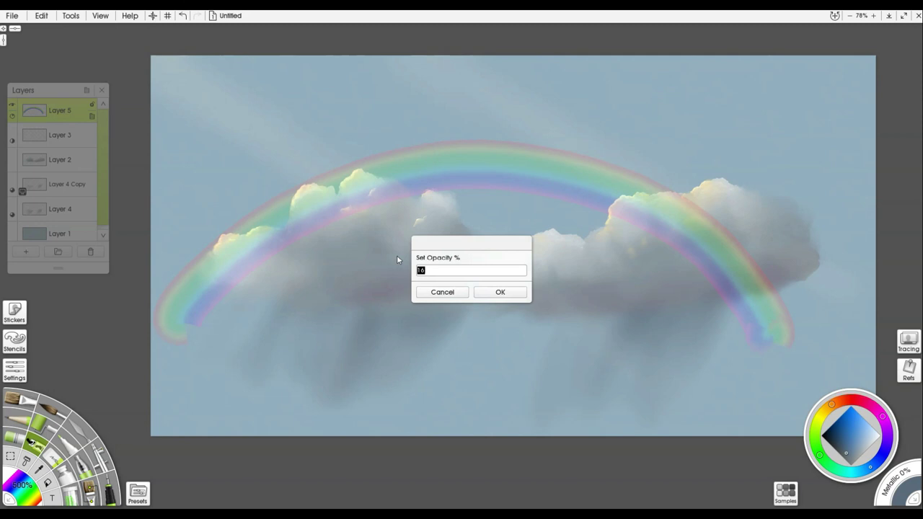
left_click(493, 293)
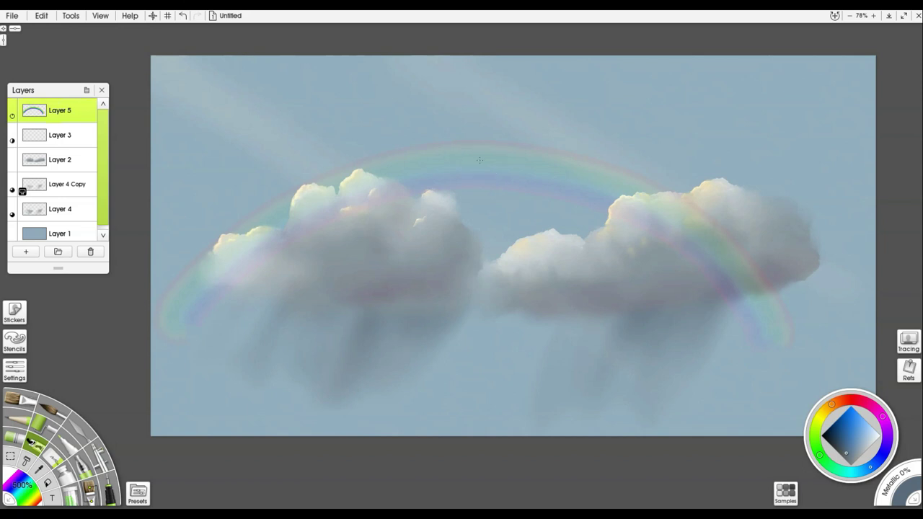
Transform the rainbow to sit beneath the second cloud, scaled to 107% width and 127% height and rotated 3°
key("ctrl+t")
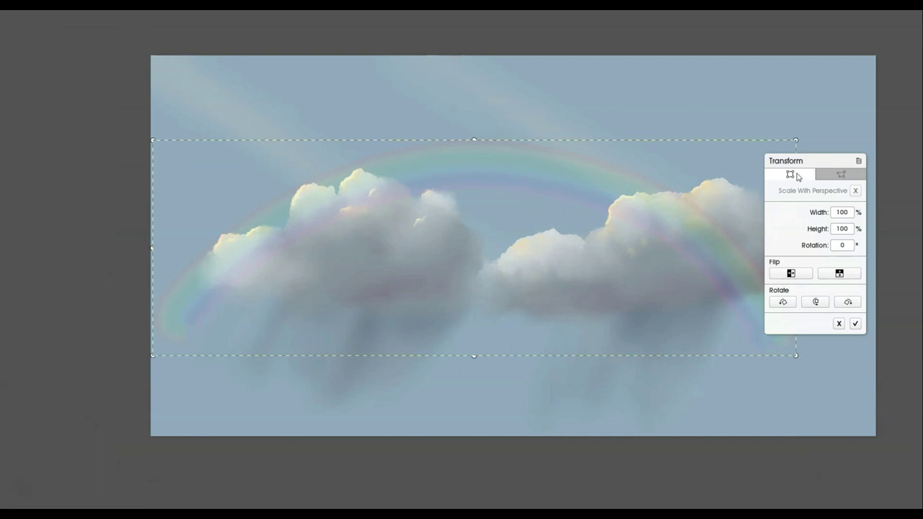
left_click_drag(612, 235, 783, 379)
left_click_drag(696, 323, 698, 359)
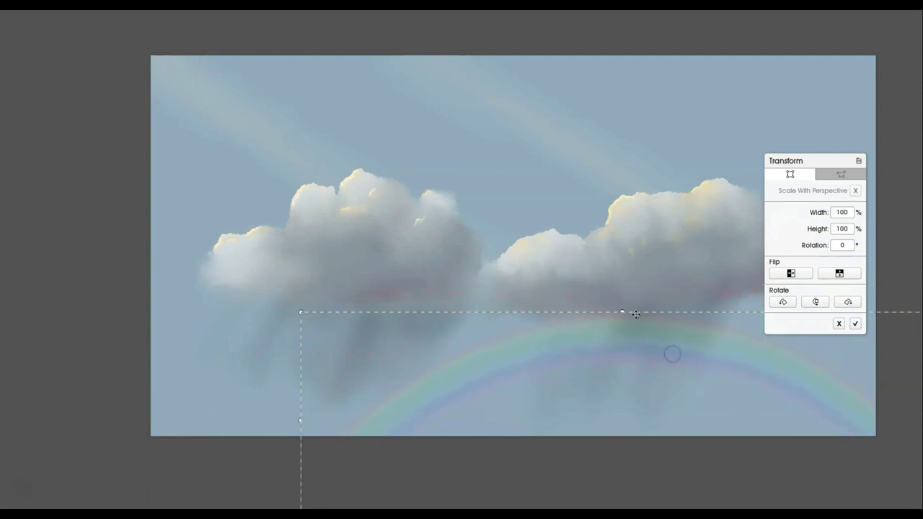
left_click_drag(623, 313, 602, 291)
left_click_drag(301, 289, 274, 286)
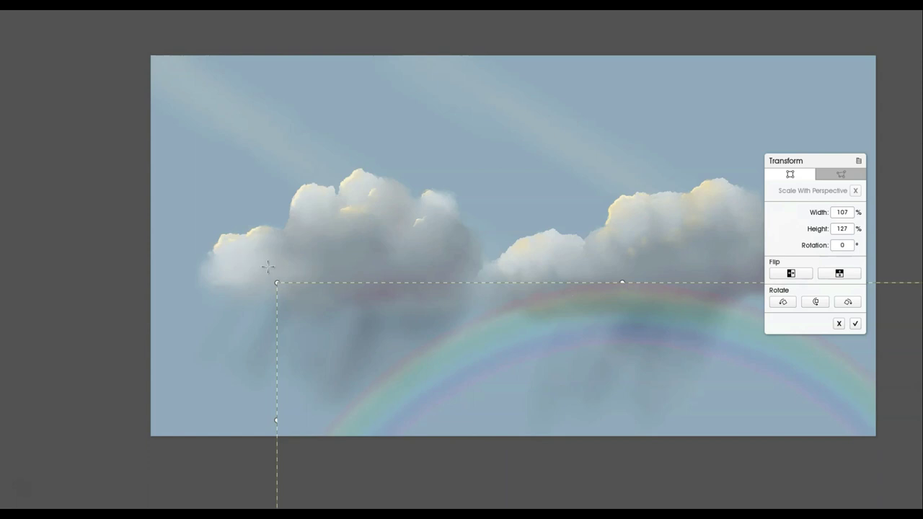
left_click_drag(266, 277, 271, 261)
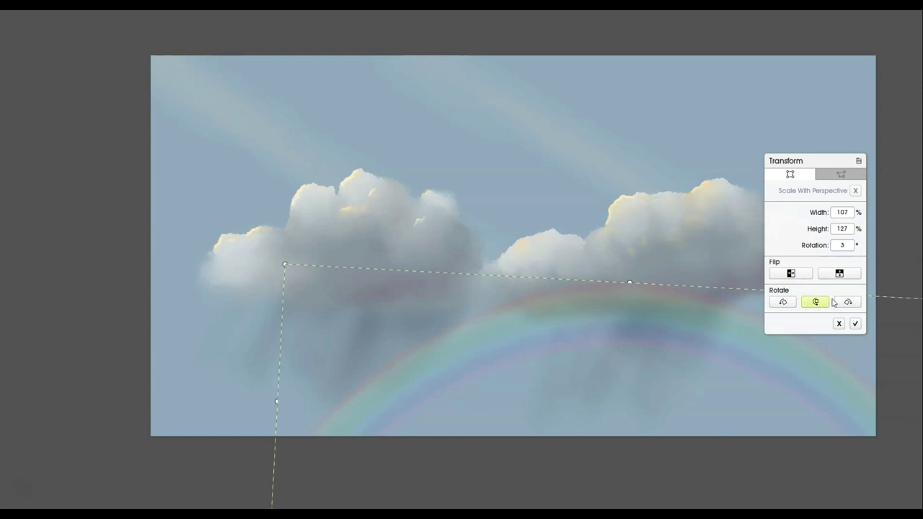
left_click(855, 325)
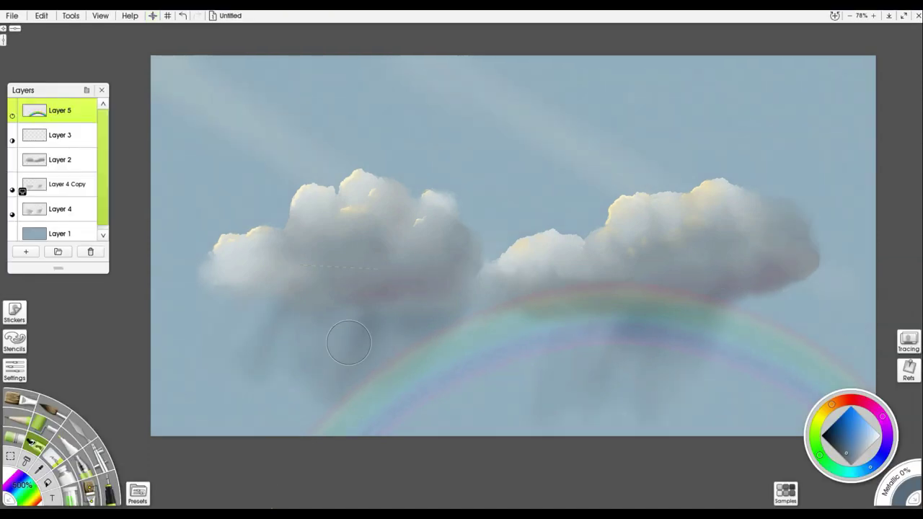
Soften the rainbow's edges on Layer 5 using the Palette Knife's Instant Blur preset at 196% size
left_click(85, 429)
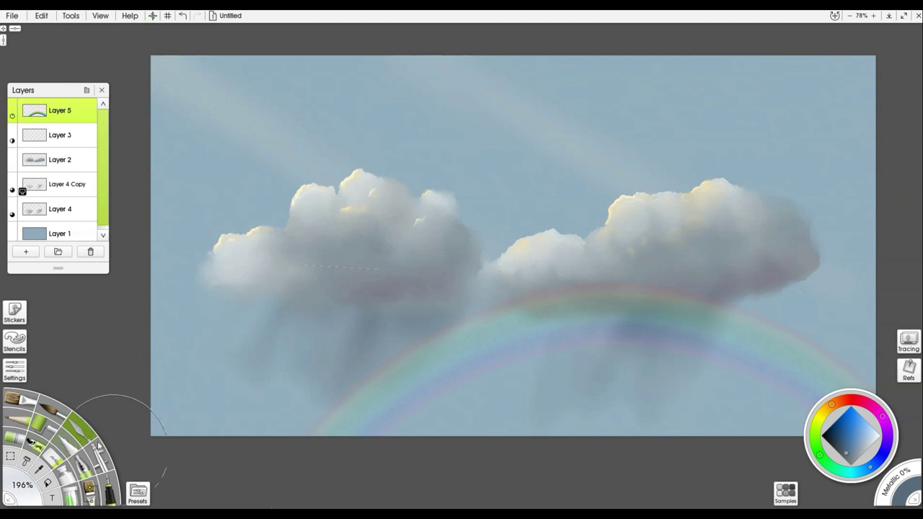
left_click(139, 494)
left_click(322, 424)
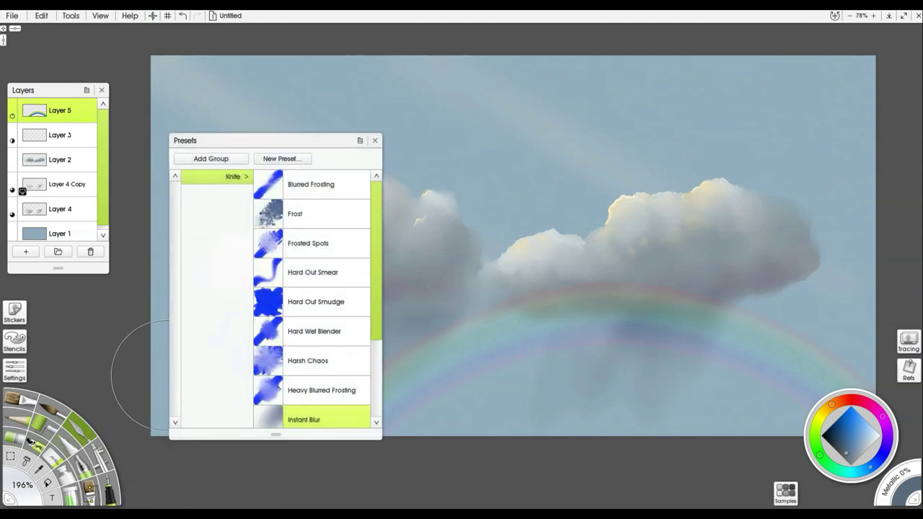
left_click(376, 140)
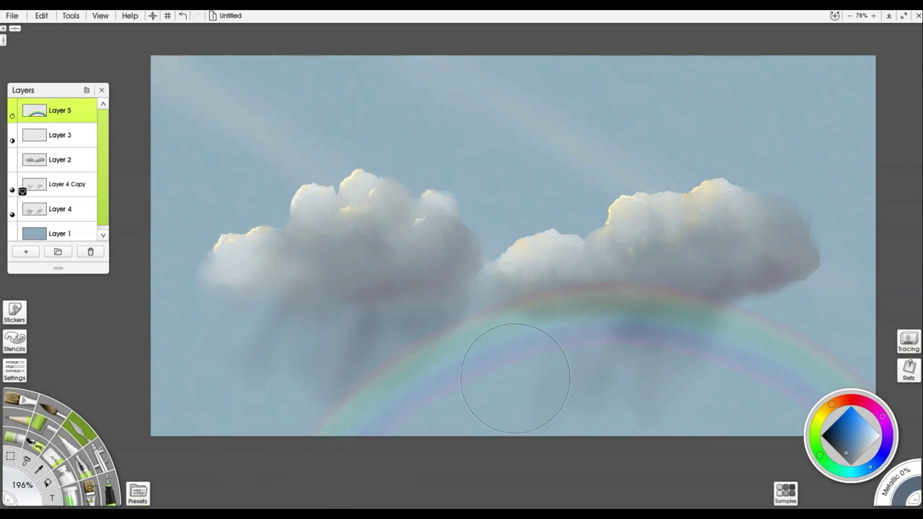
left_click(916, 501)
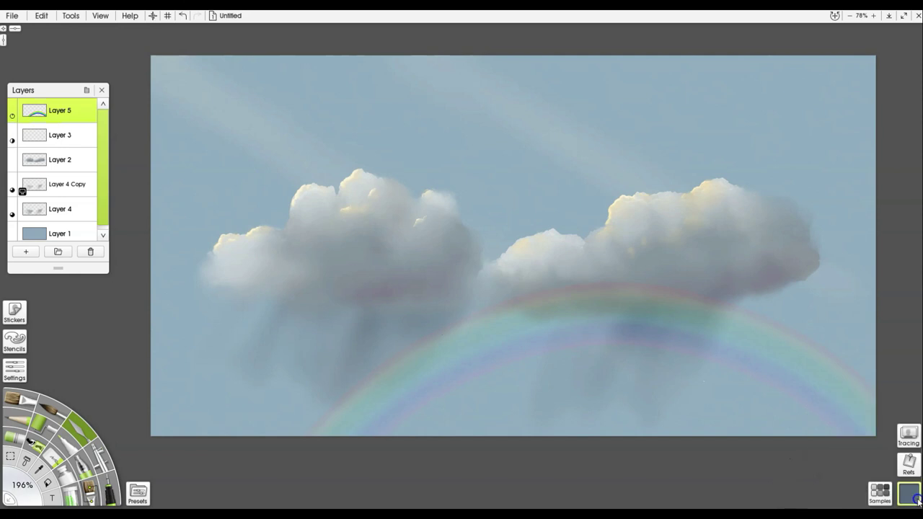
left_click_drag(618, 314, 530, 244)
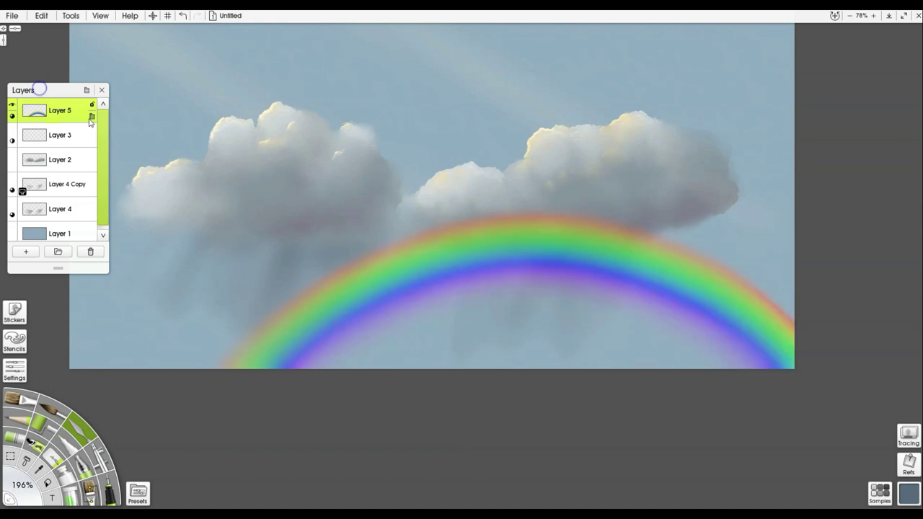
Fade the blurred rainbow by setting the opacity of Layer 5 to 10%
left_click(15, 139)
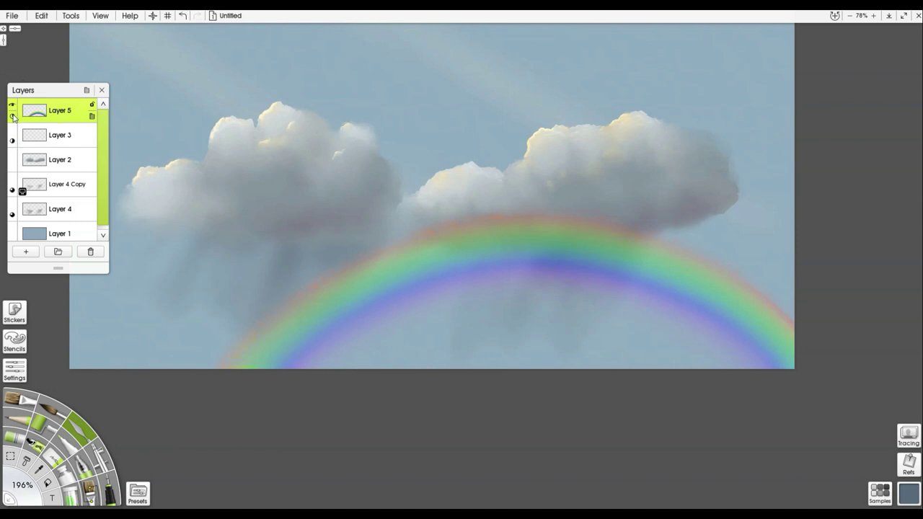
left_click(15, 130)
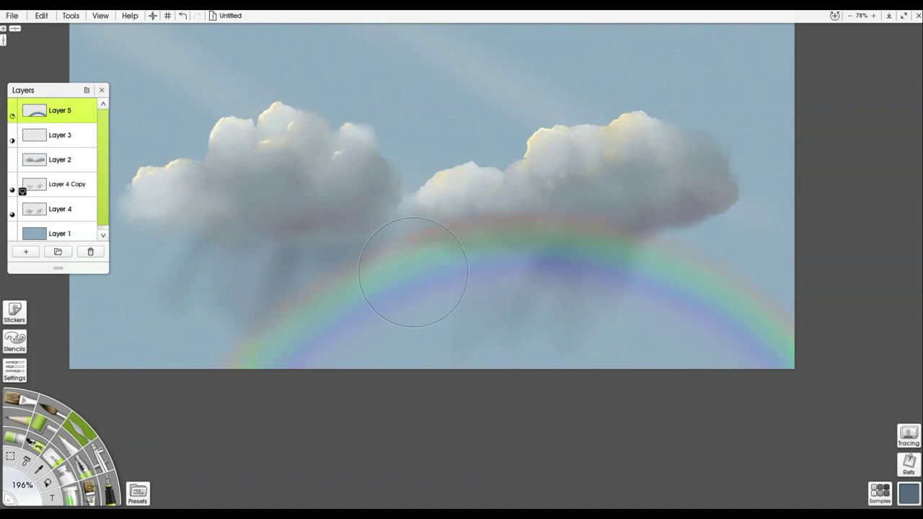
left_click(11, 118)
type("10")
key("Return")
Move the rainbow up so it arches above both clouds, rotate it to 352° and apply the transform
key("ctrl+t")
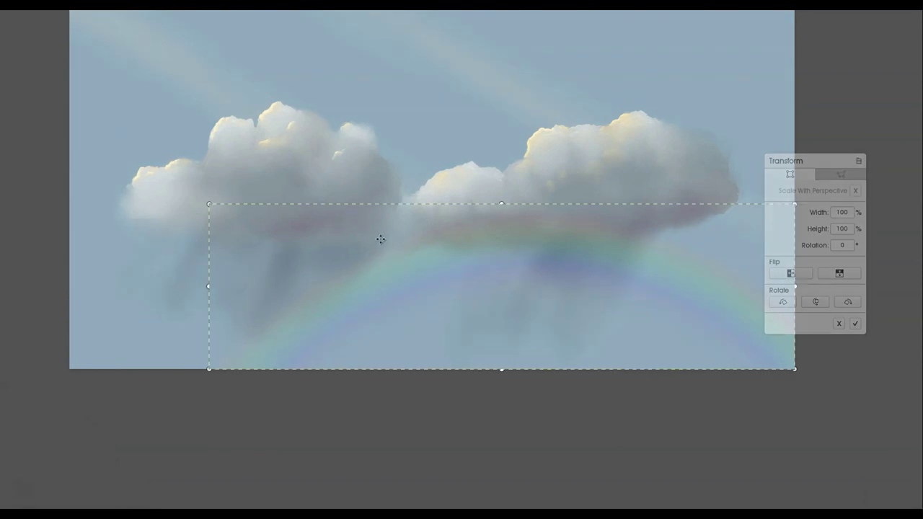
left_click_drag(550, 288, 618, 324)
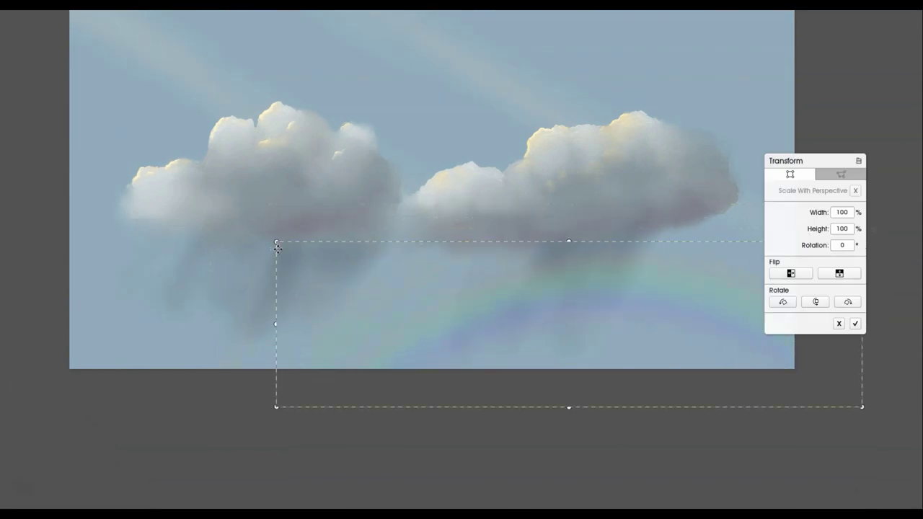
left_click_drag(397, 286, 241, 152)
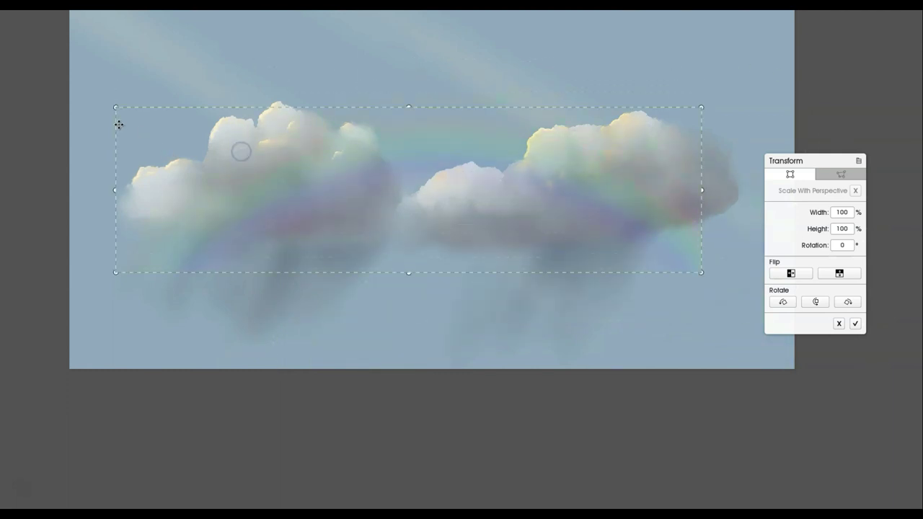
left_click_drag(106, 93, 72, 138)
left_click_drag(365, 208, 319, 124)
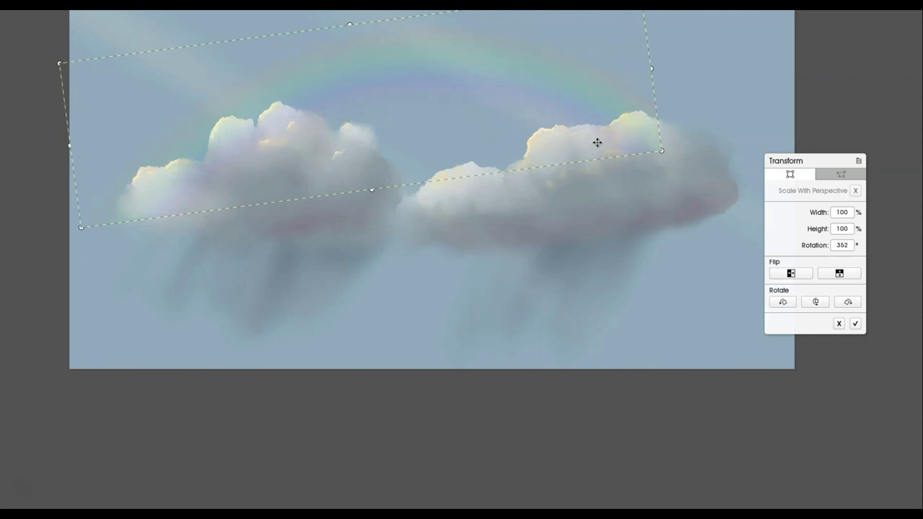
left_click(855, 324)
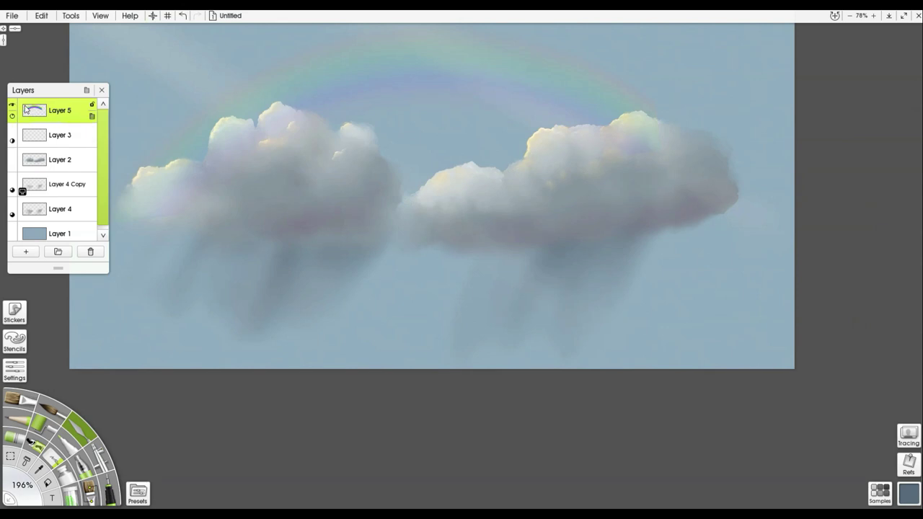
Set the blend mode of Layer 5 to Overlay and raise the layer's opacity to strengthen the rainbow
left_click(94, 117)
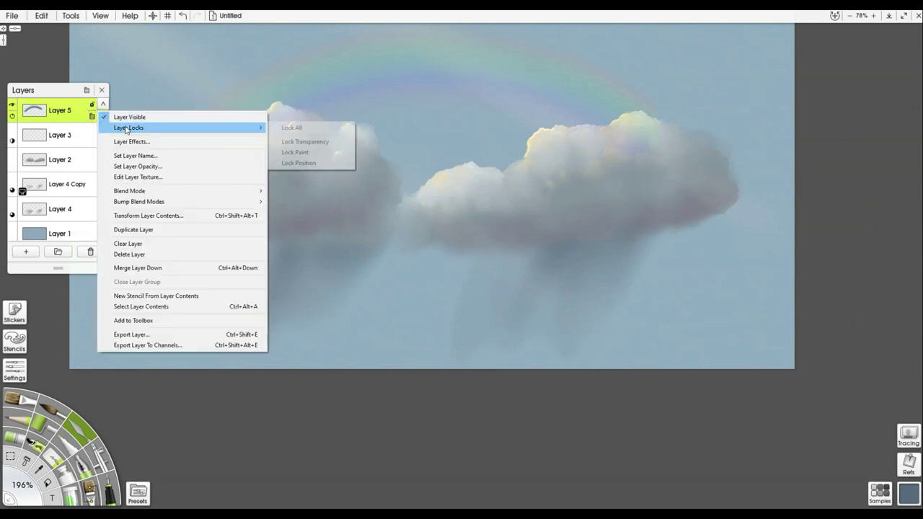
mouse_move(188, 202)
mouse_move(215, 192)
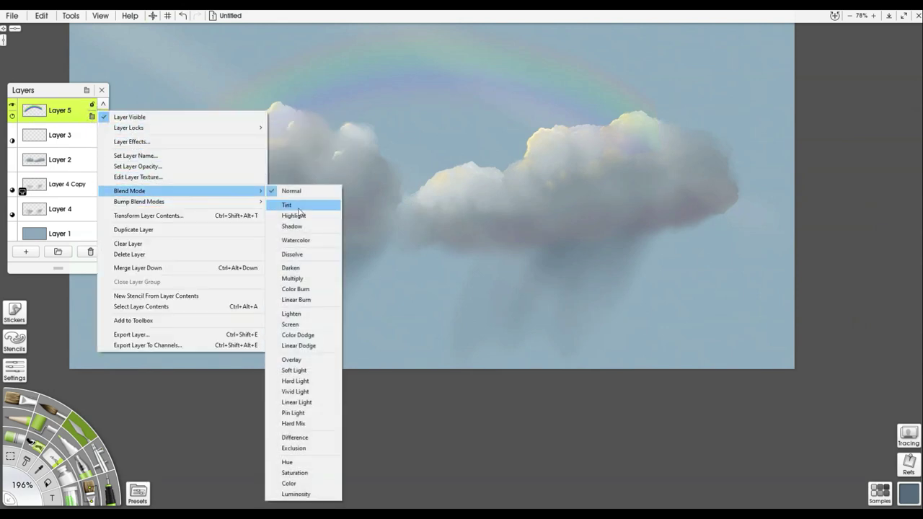
left_click(310, 360)
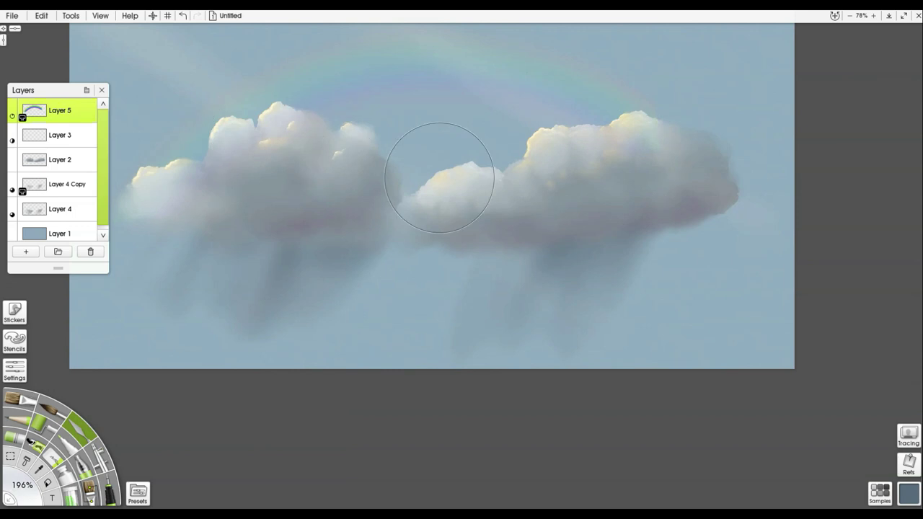
mouse_move(40, 158)
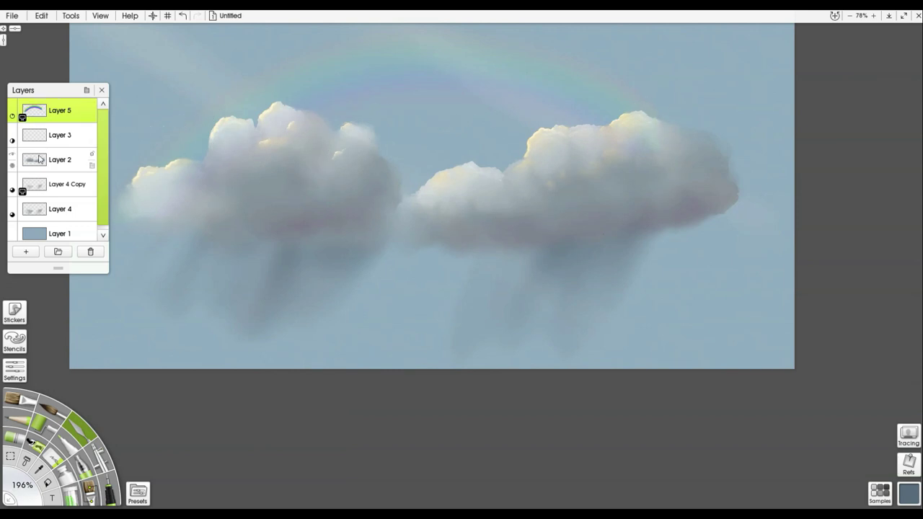
left_click(16, 106)
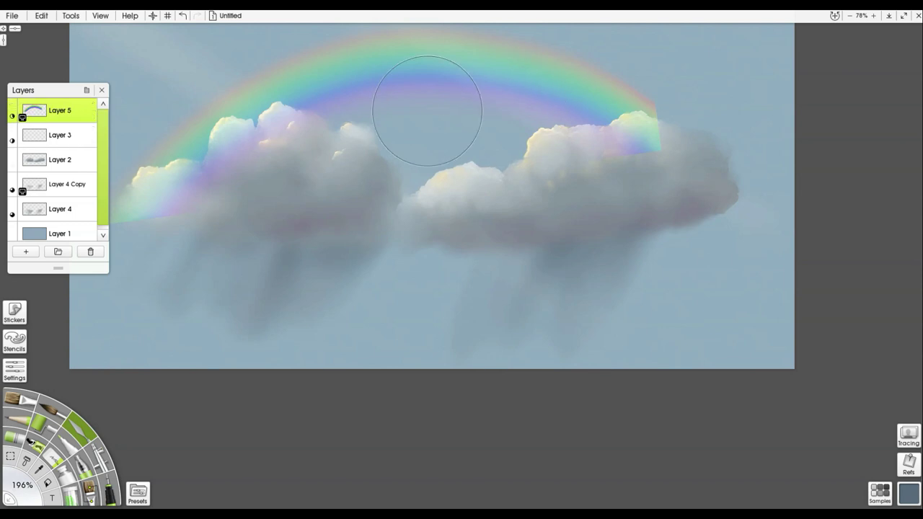
Blur both ends of the rainbow on Layer 5 so they fade out over the two clouds
left_click_drag(494, 298, 574, 412)
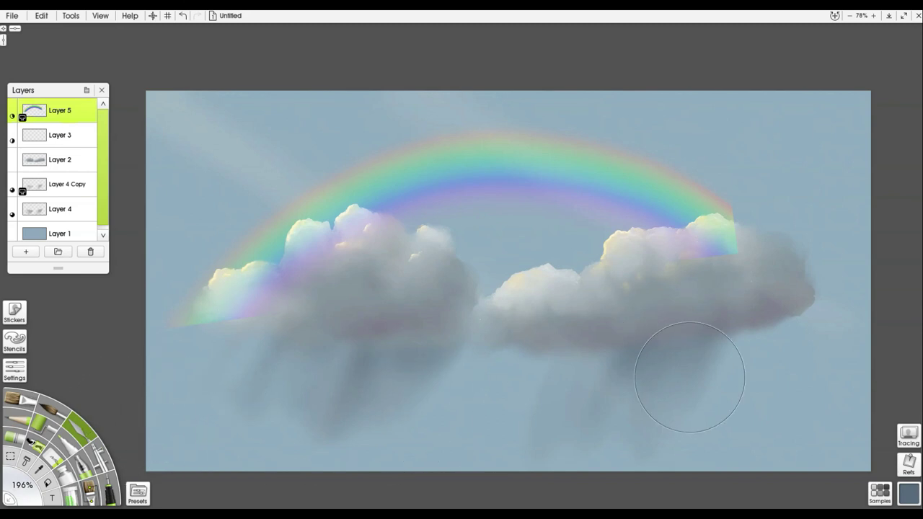
mouse_move(689, 377)
left_mouse_down()
mouse_move(728, 274)
mouse_move(698, 238)
mouse_move(740, 270)
mouse_move(676, 212)
mouse_move(765, 291)
mouse_move(701, 208)
mouse_move(657, 187)
left_mouse_up()
left_click_drag(274, 276, 216, 309)
Scale the rainbow to 19%, rotate it to 356°, place it in the notch atop the second cloud, and fade its end overlapping the cloud
key("ctrl+t")
mouse_move(612, 237)
left_mouse_down()
mouse_move(616, 261)
mouse_move(721, 387)
mouse_move(717, 441)
mouse_move(680, 472)
mouse_move(758, 469)
mouse_move(719, 418)
mouse_move(771, 495)
mouse_move(612, 424)
mouse_move(591, 227)
mouse_move(682, 212)
mouse_move(555, 215)
mouse_move(560, 255)
mouse_move(610, 235)
mouse_move(478, 212)
mouse_move(605, 227)
mouse_move(624, 237)
mouse_move(757, 477)
mouse_move(647, 315)
mouse_move(628, 226)
mouse_move(599, 241)
mouse_move(608, 233)
left_mouse_up()
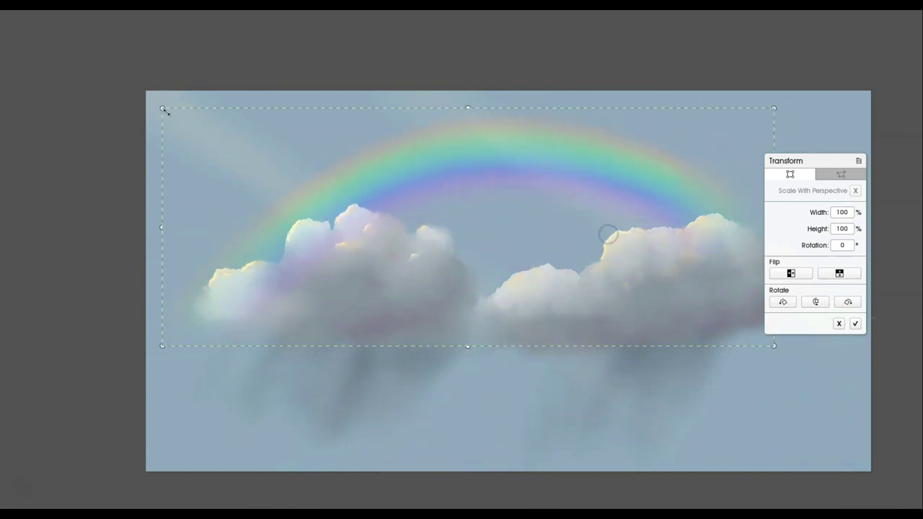
left_click_drag(167, 112, 406, 225)
left_click_drag(485, 234, 608, 271)
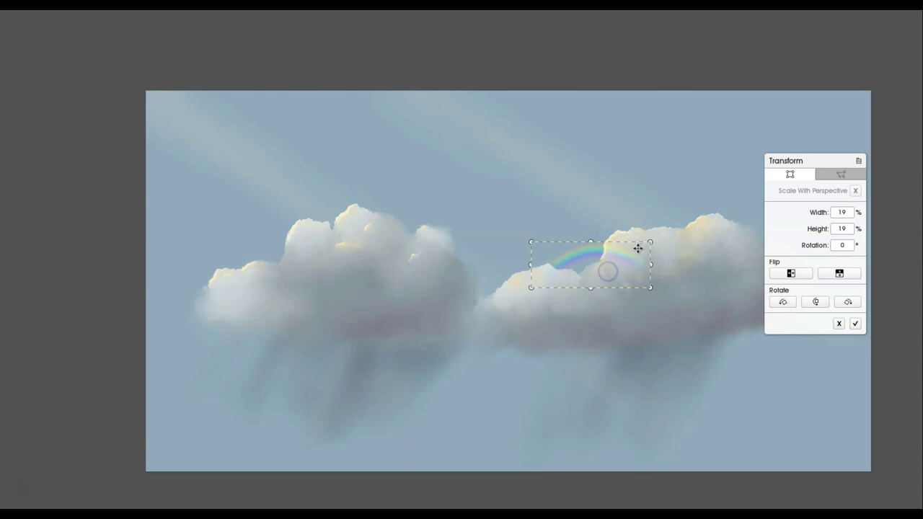
mouse_move(659, 238)
left_mouse_down()
mouse_move(647, 229)
mouse_move(651, 236)
left_mouse_up()
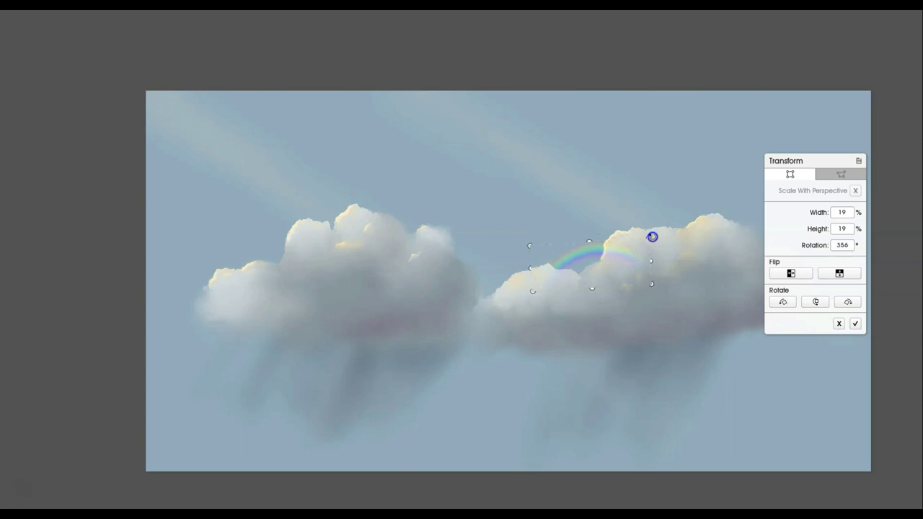
left_click_drag(605, 257, 594, 250)
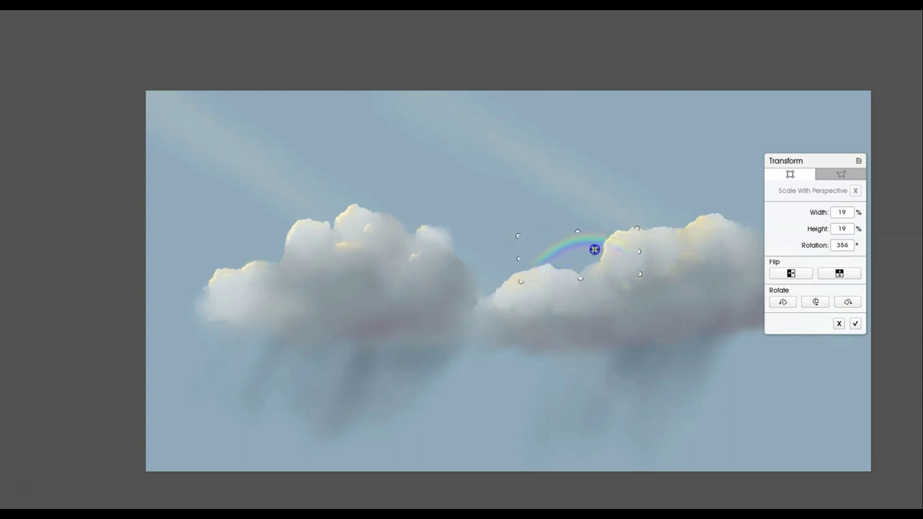
key("Return")
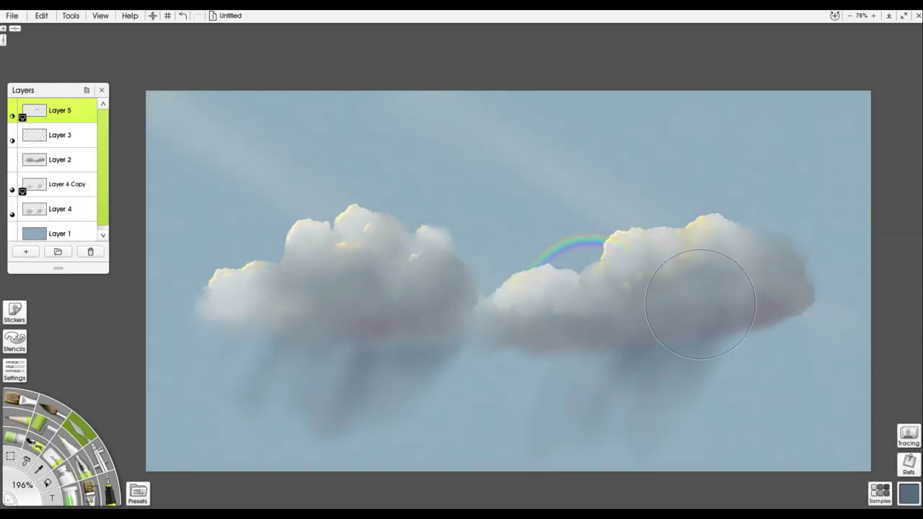
mouse_move(624, 249)
left_mouse_down()
mouse_move(556, 257)
mouse_move(613, 240)
left_mouse_up()
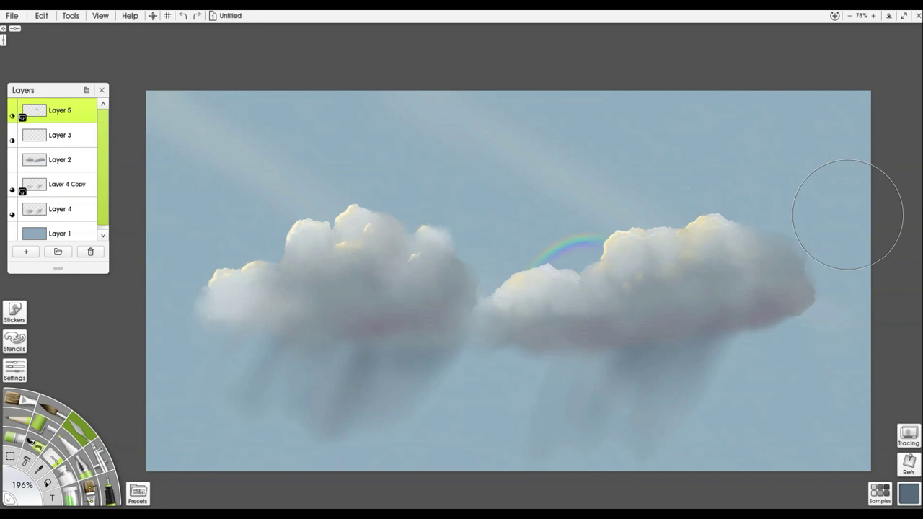